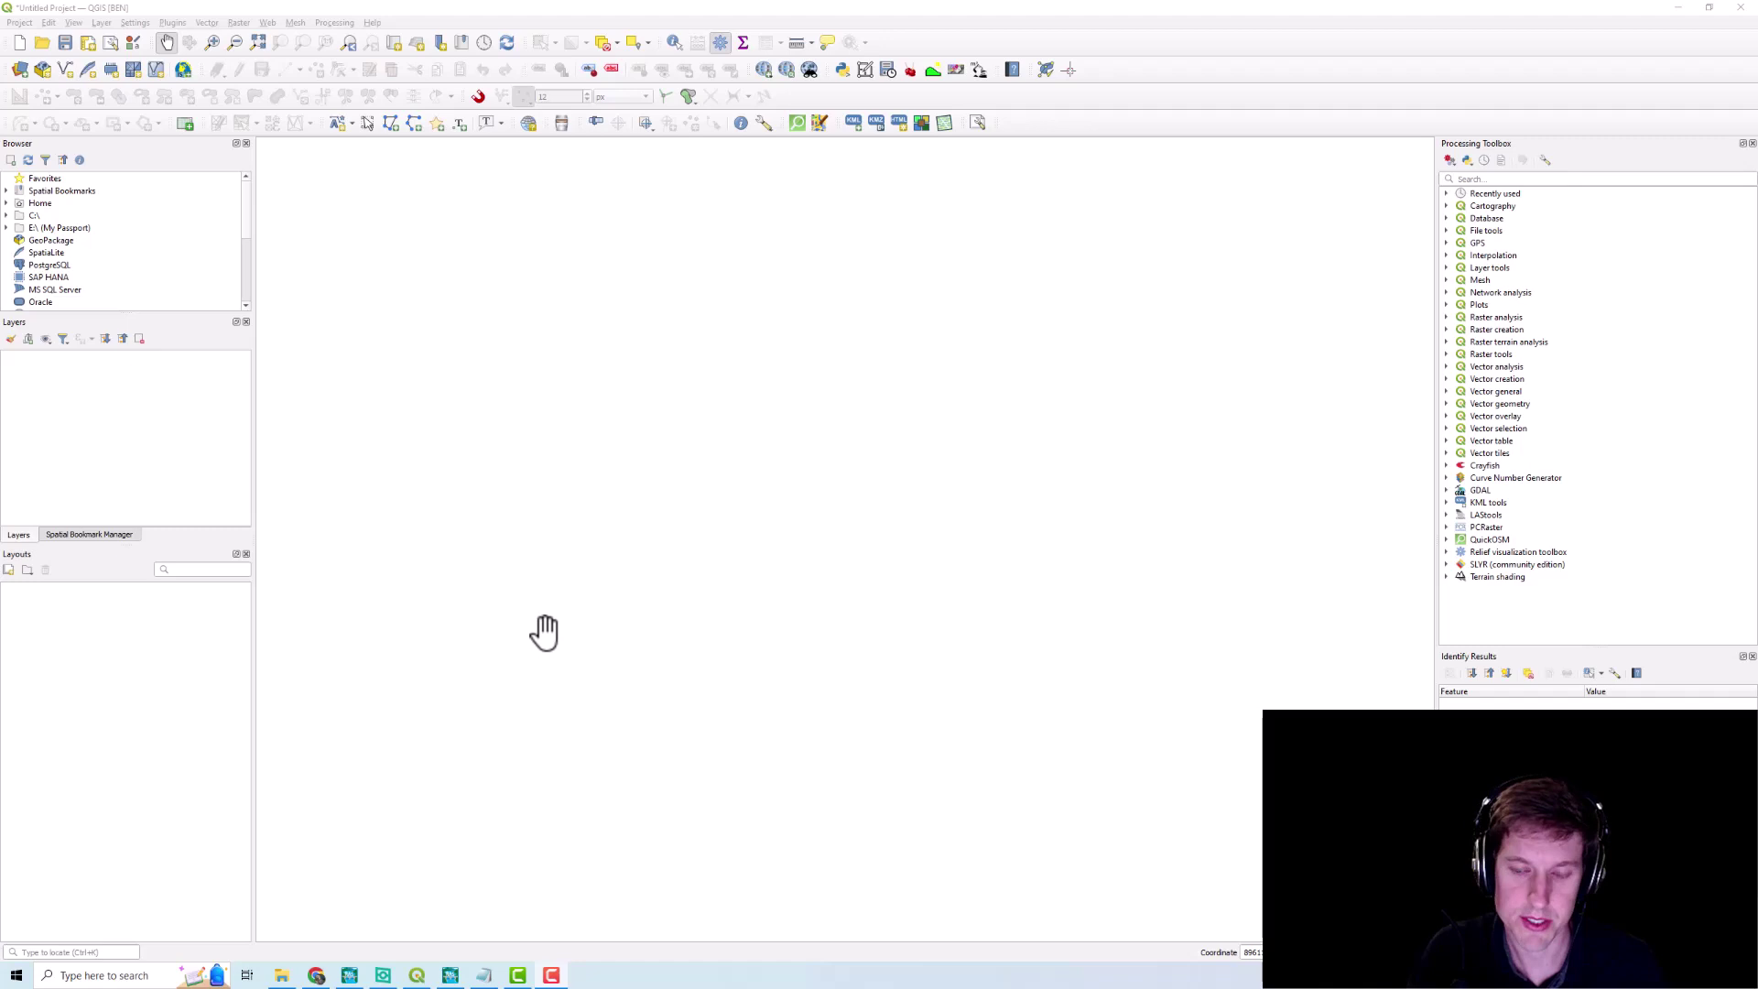
Drag USGS_Clip.tif from the 05012022 folder onto the QGIS map canvas, then minimize Explorer
click(284, 975)
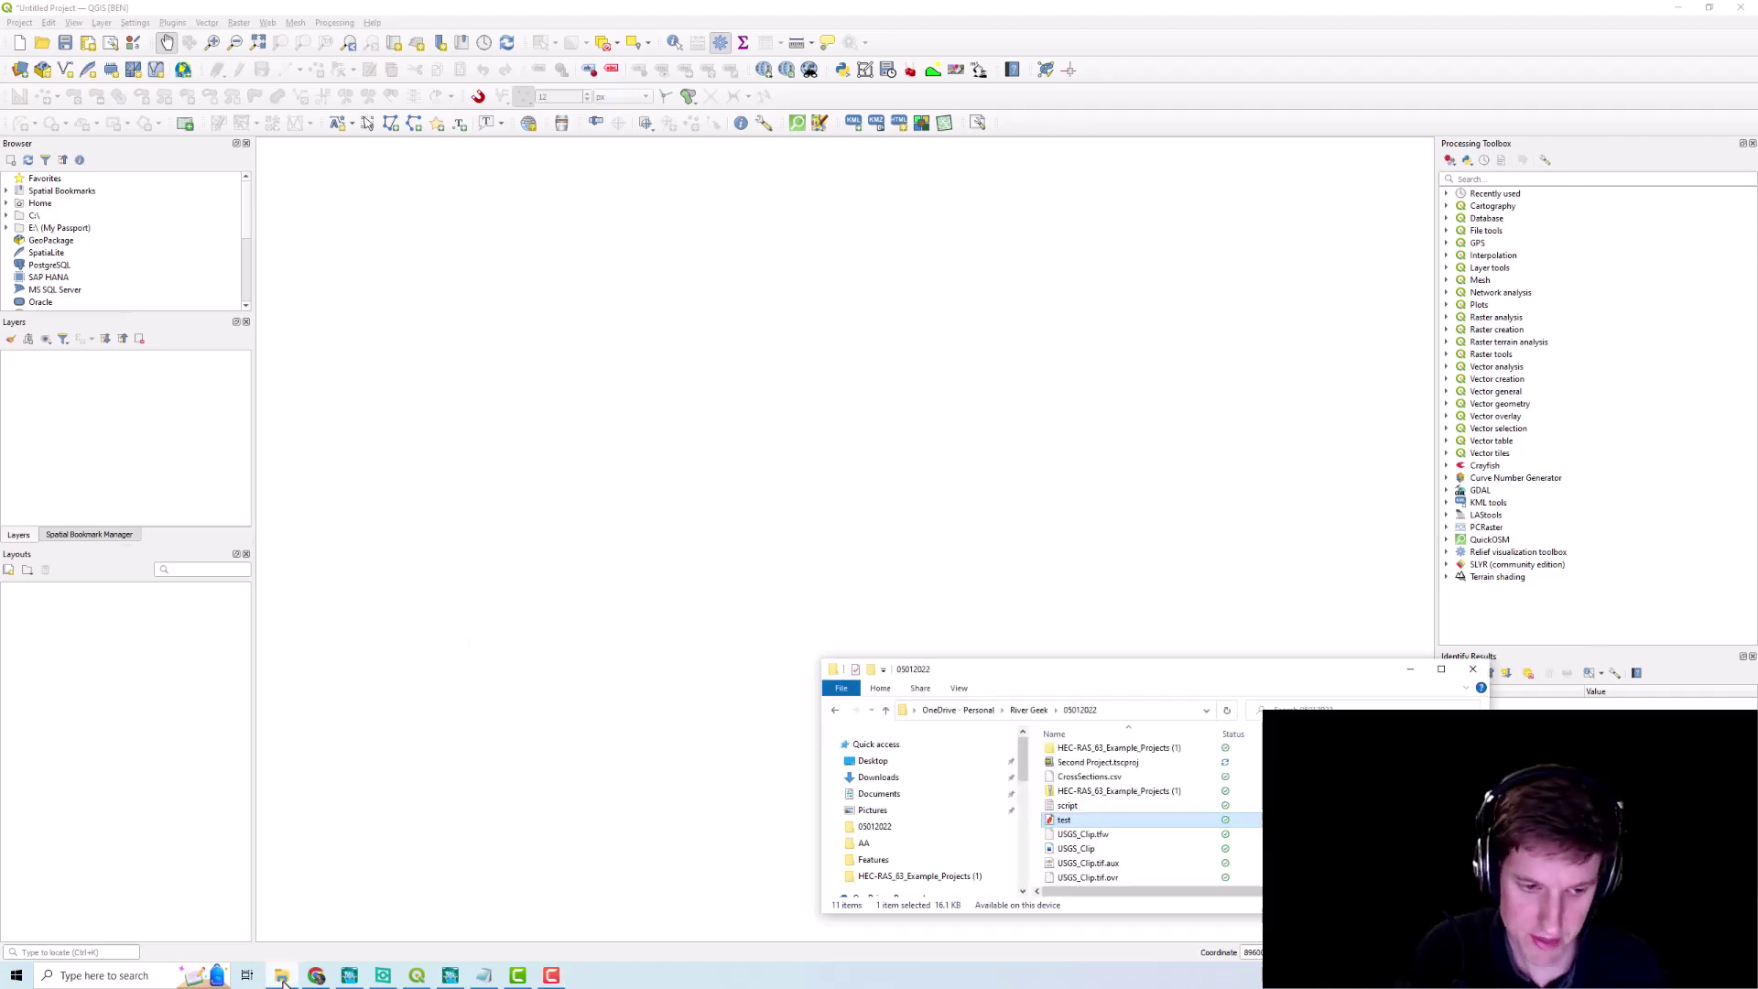
drag(952, 674, 777, 470)
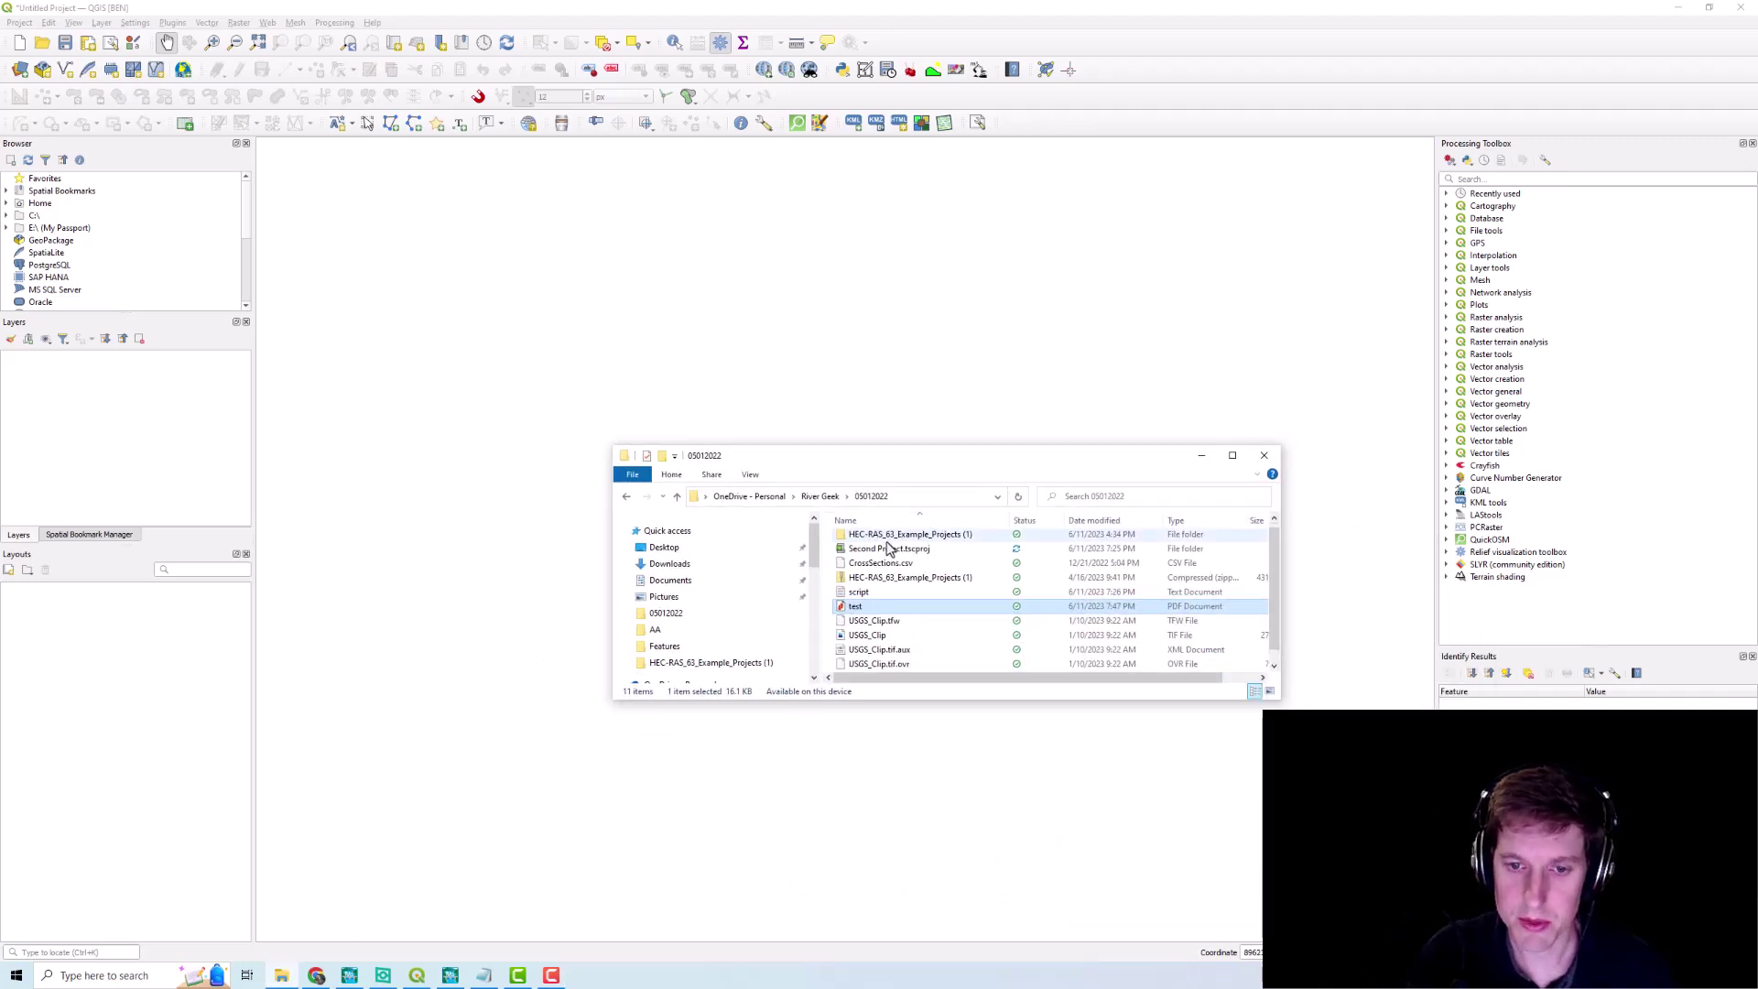
click(941, 651)
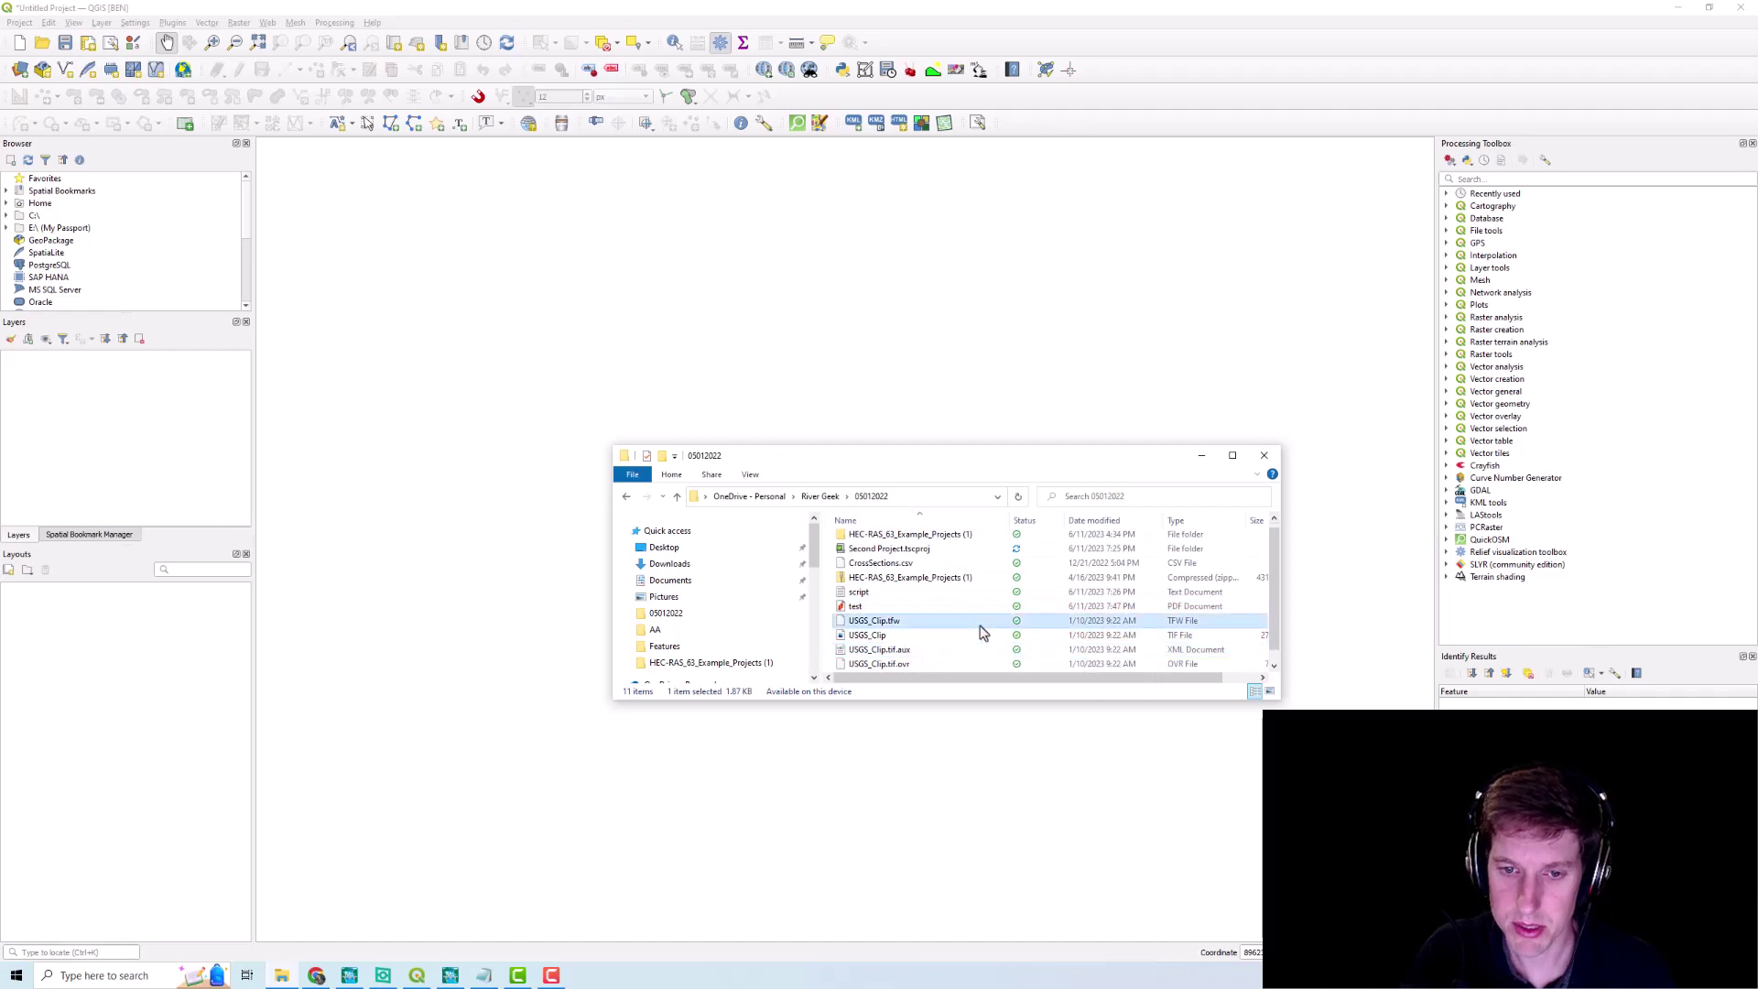
drag(998, 637, 445, 462)
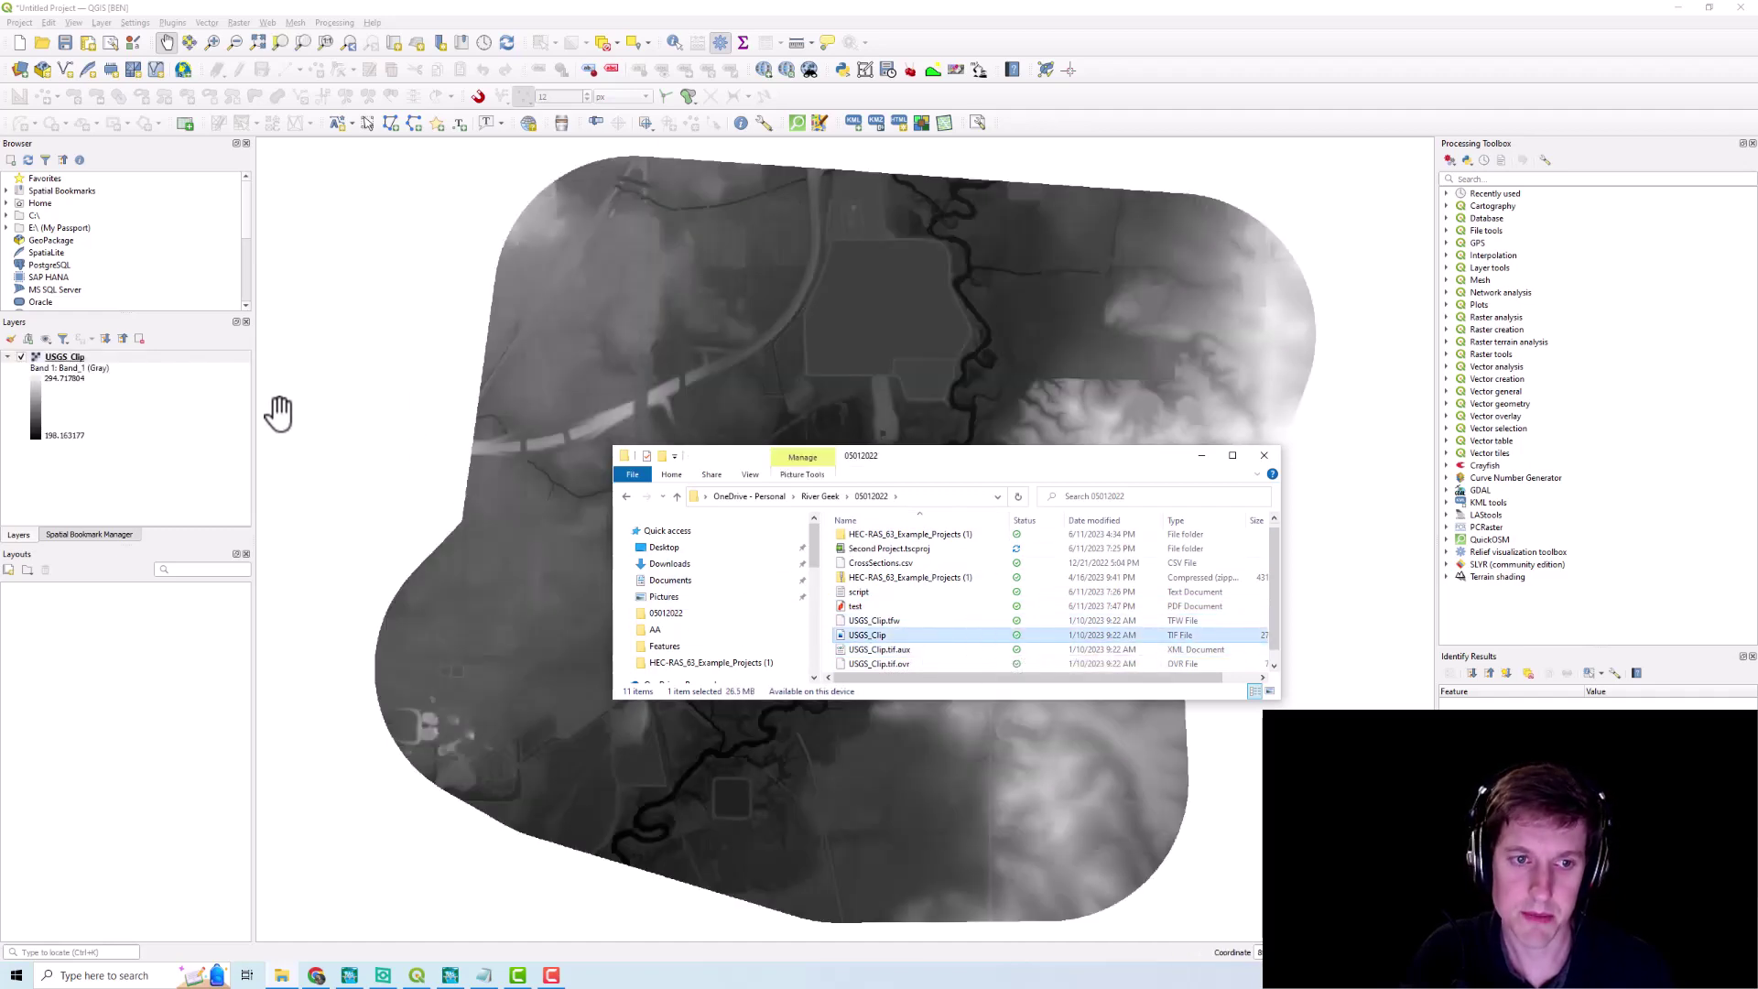
click(1201, 455)
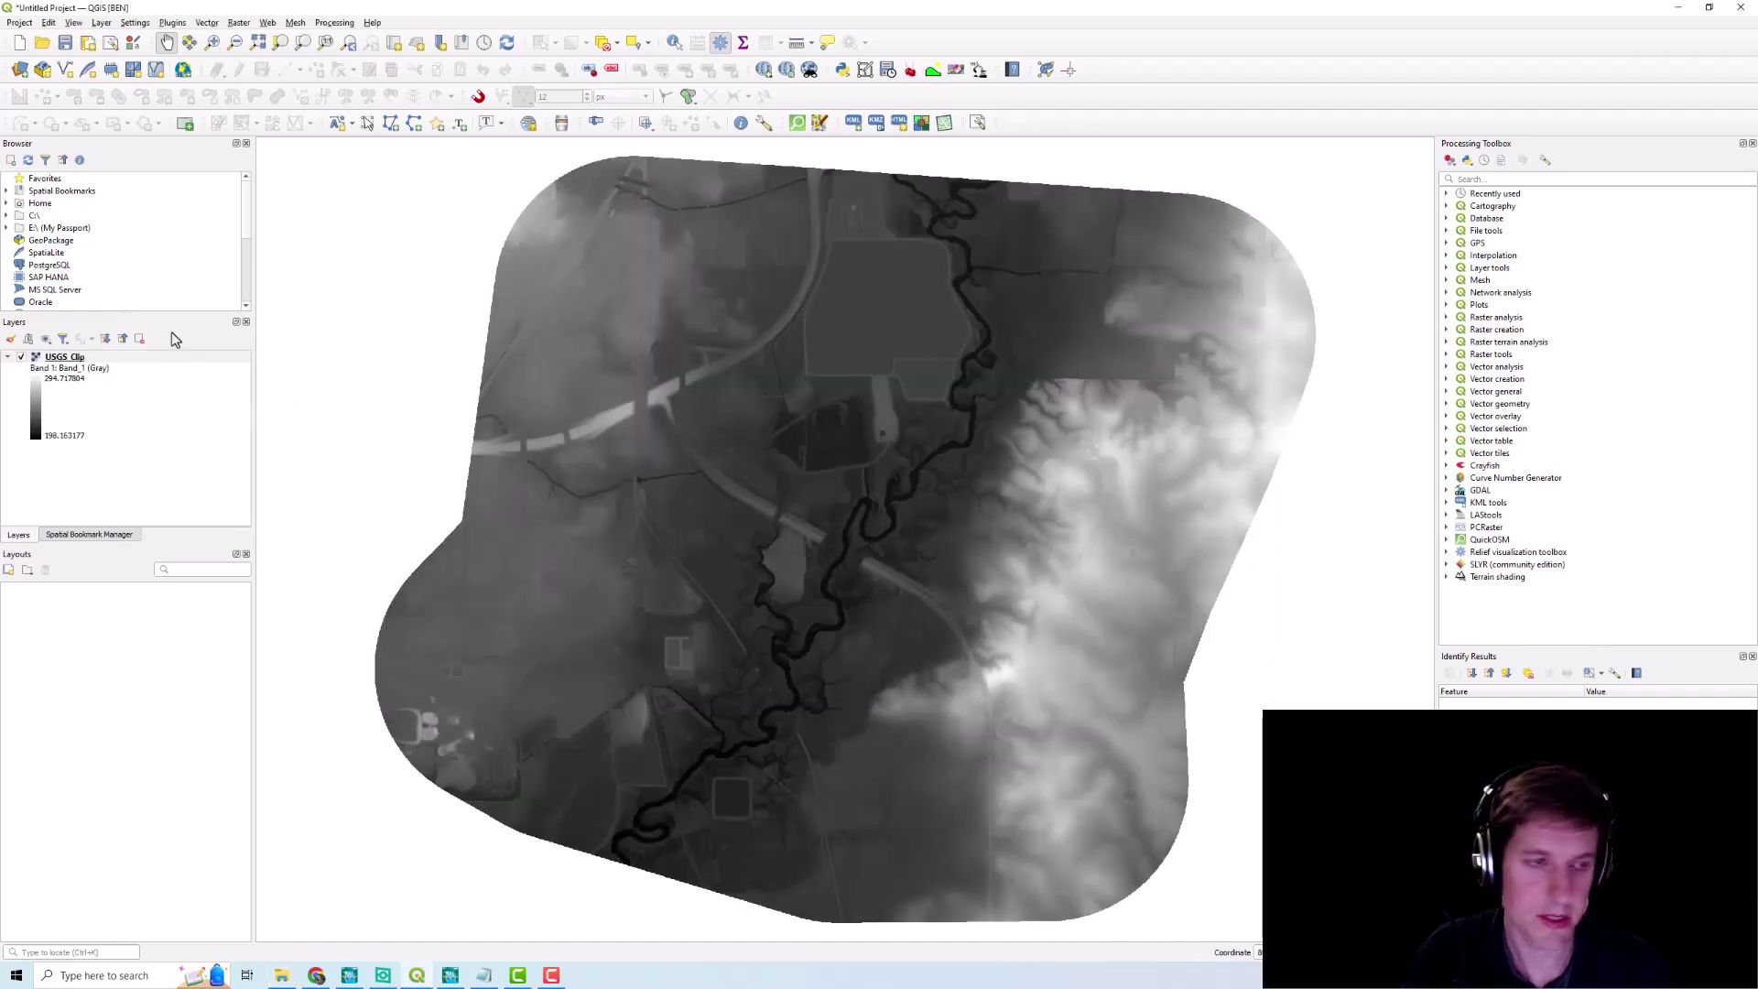
Switch the USGS_Clip symbology to Singleband pseudocolor
right_click(112, 357)
click(151, 619)
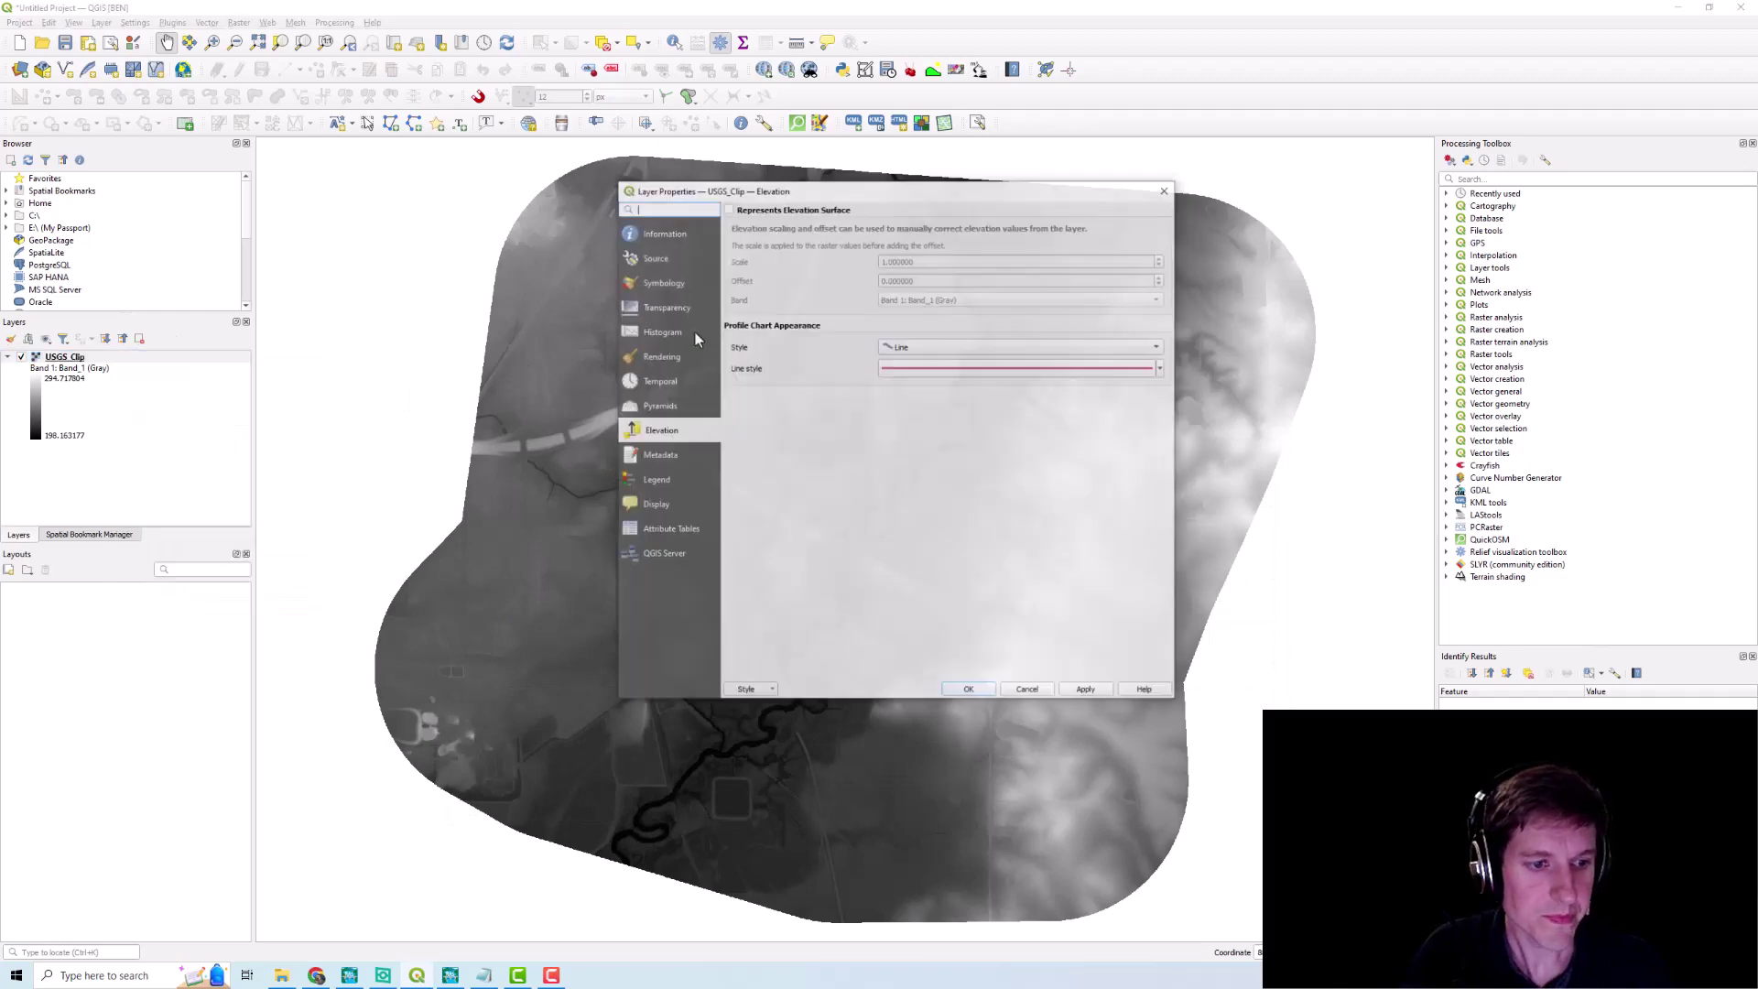
click(666, 284)
click(825, 229)
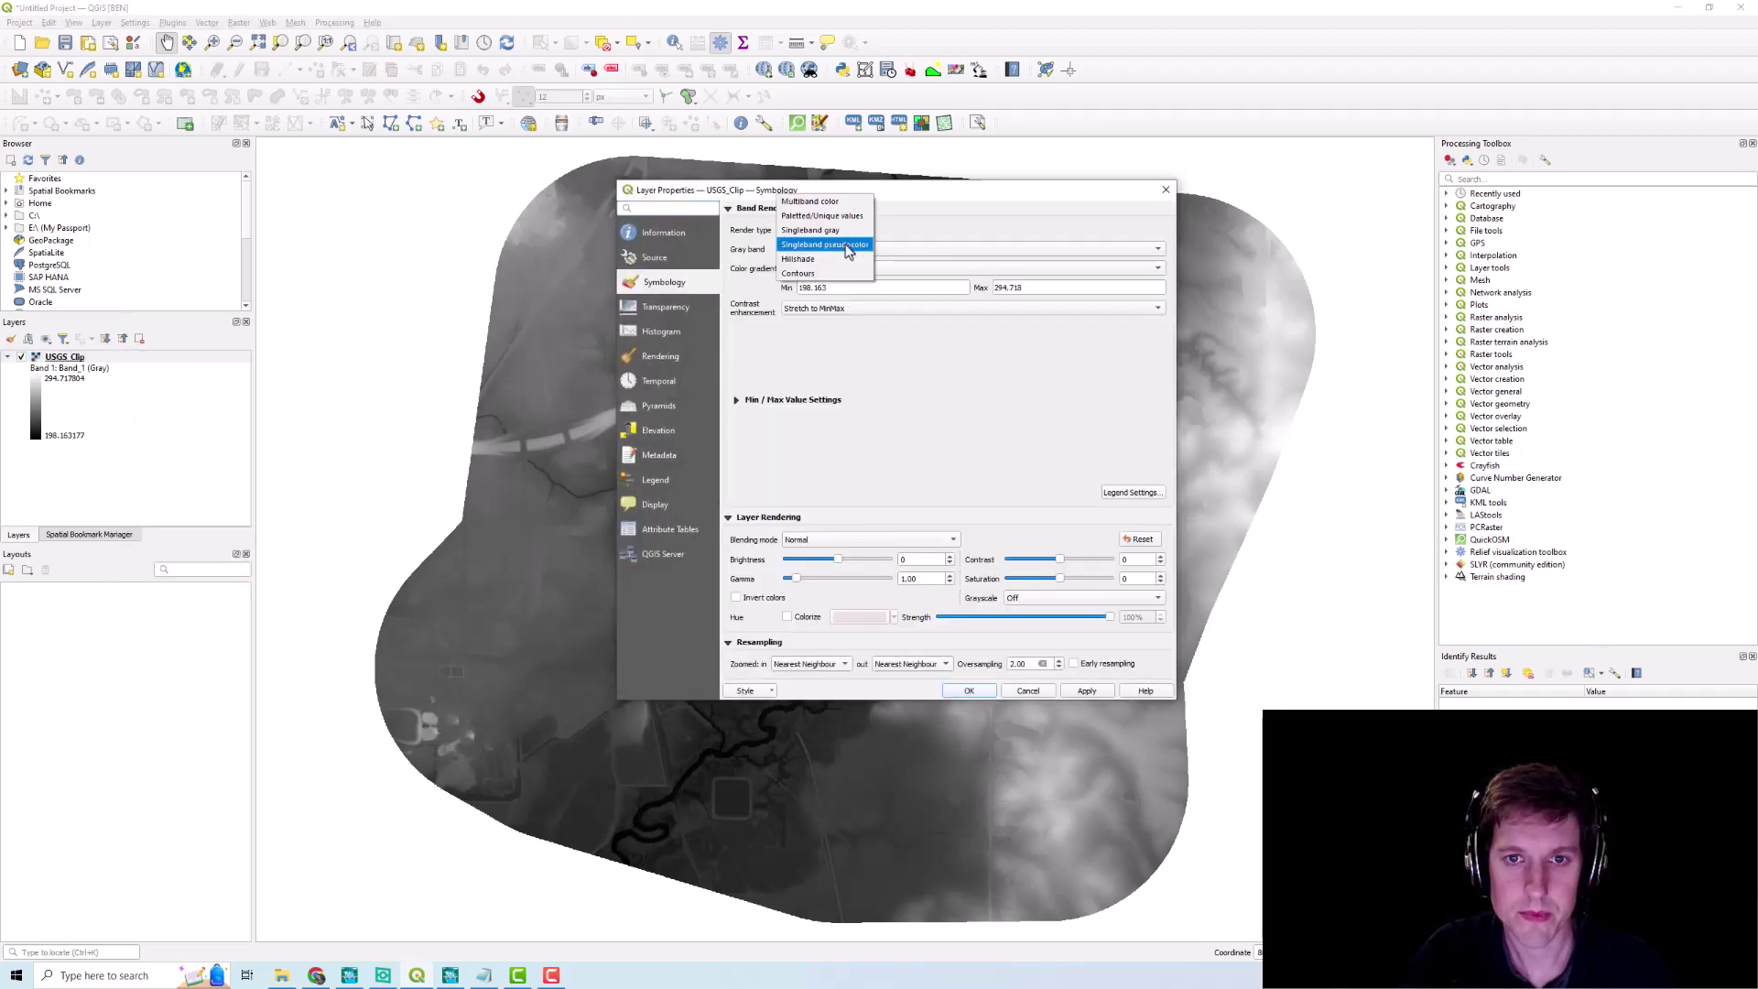
click(849, 249)
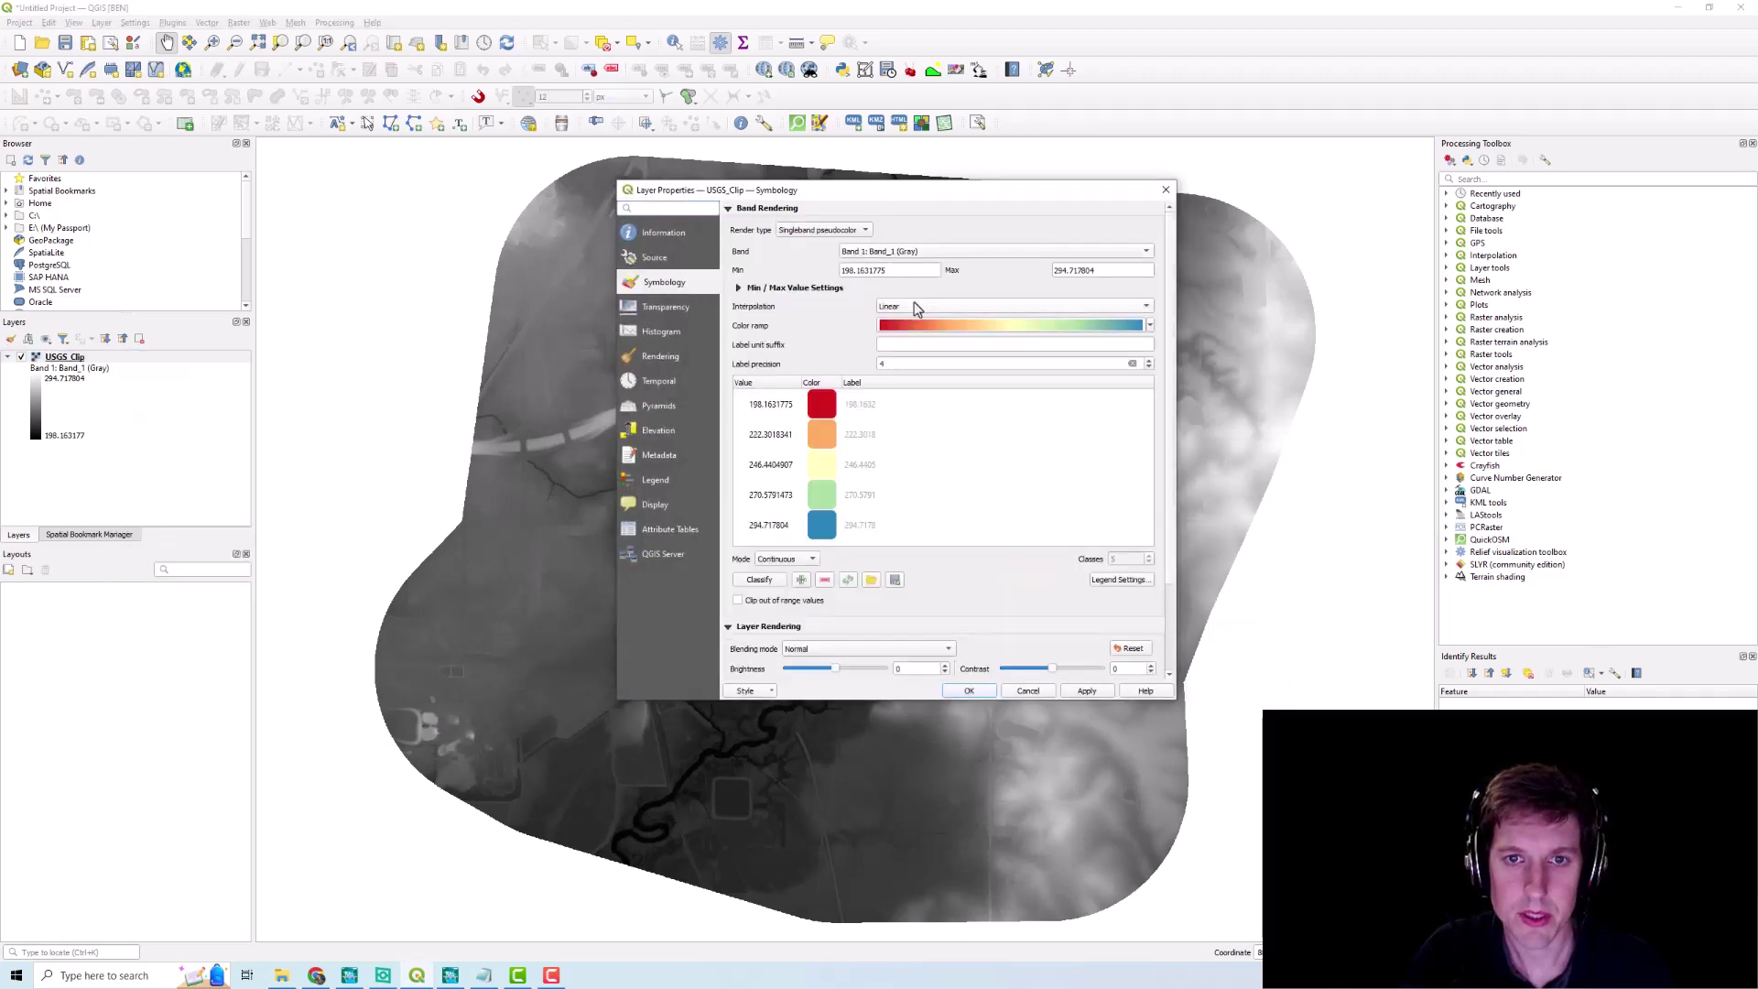
Stretch the colour ramp to the Updated canvas extent, apply it, and frame the river loop
click(741, 289)
click(926, 403)
click(926, 434)
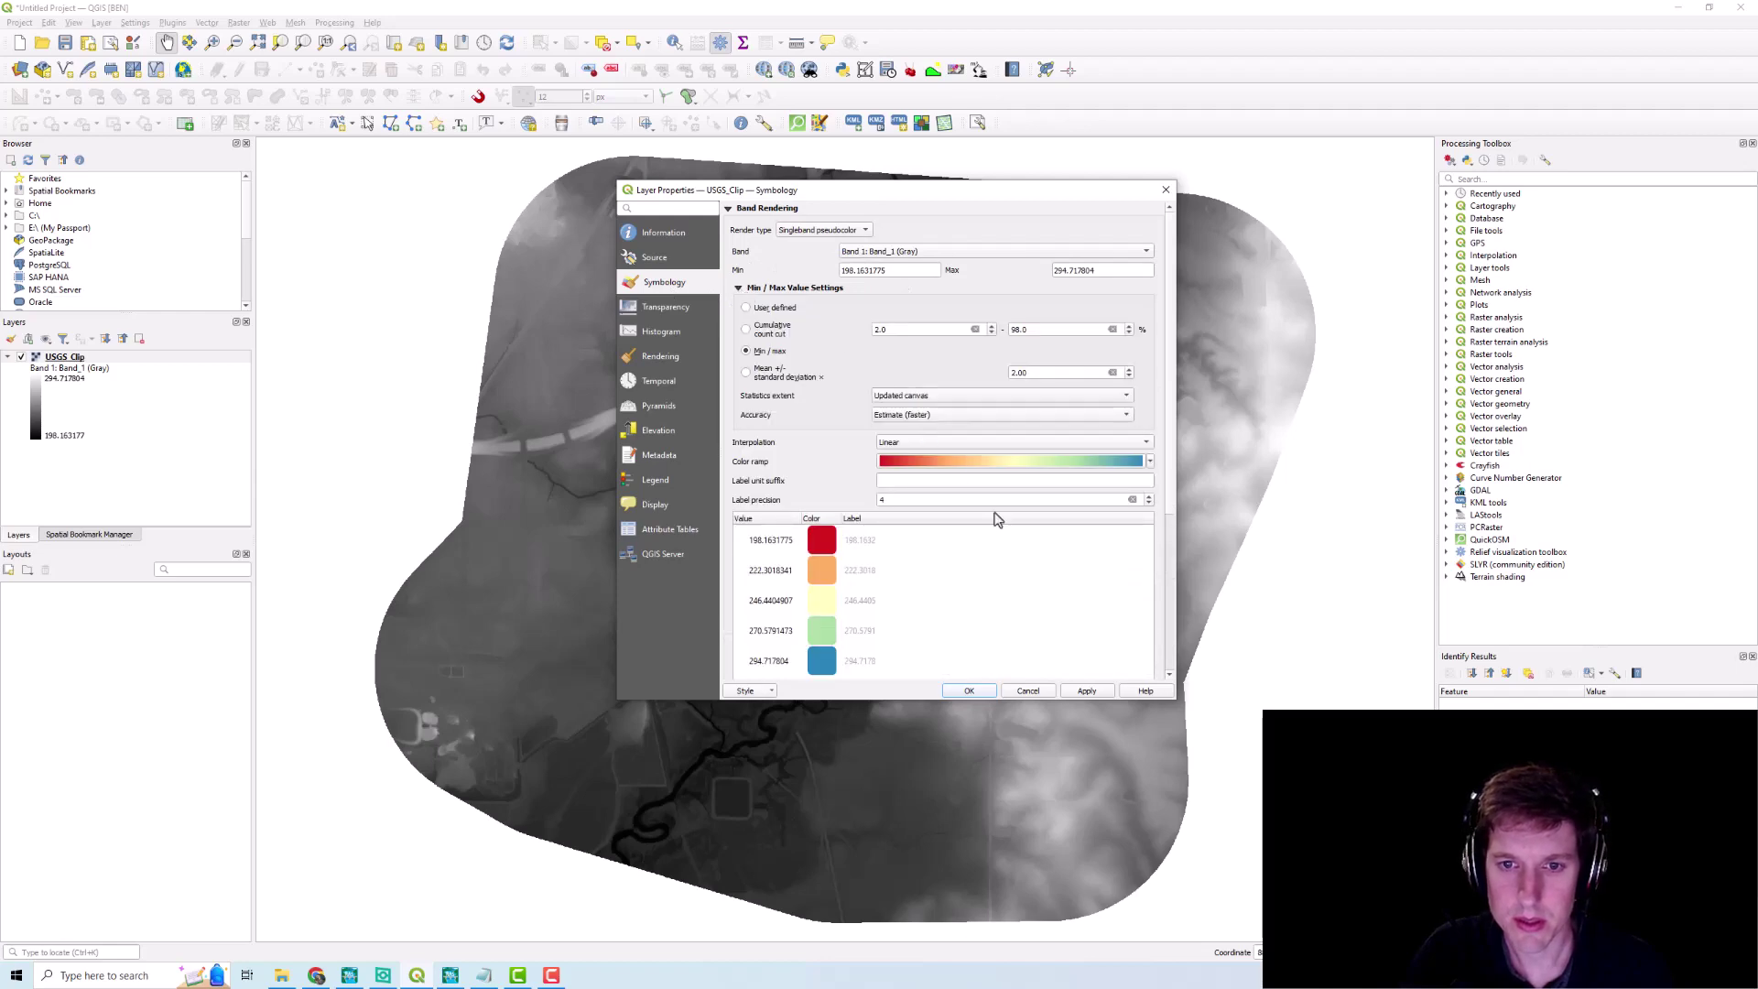
click(1087, 691)
click(968, 692)
scroll(849, 545, up, 5)
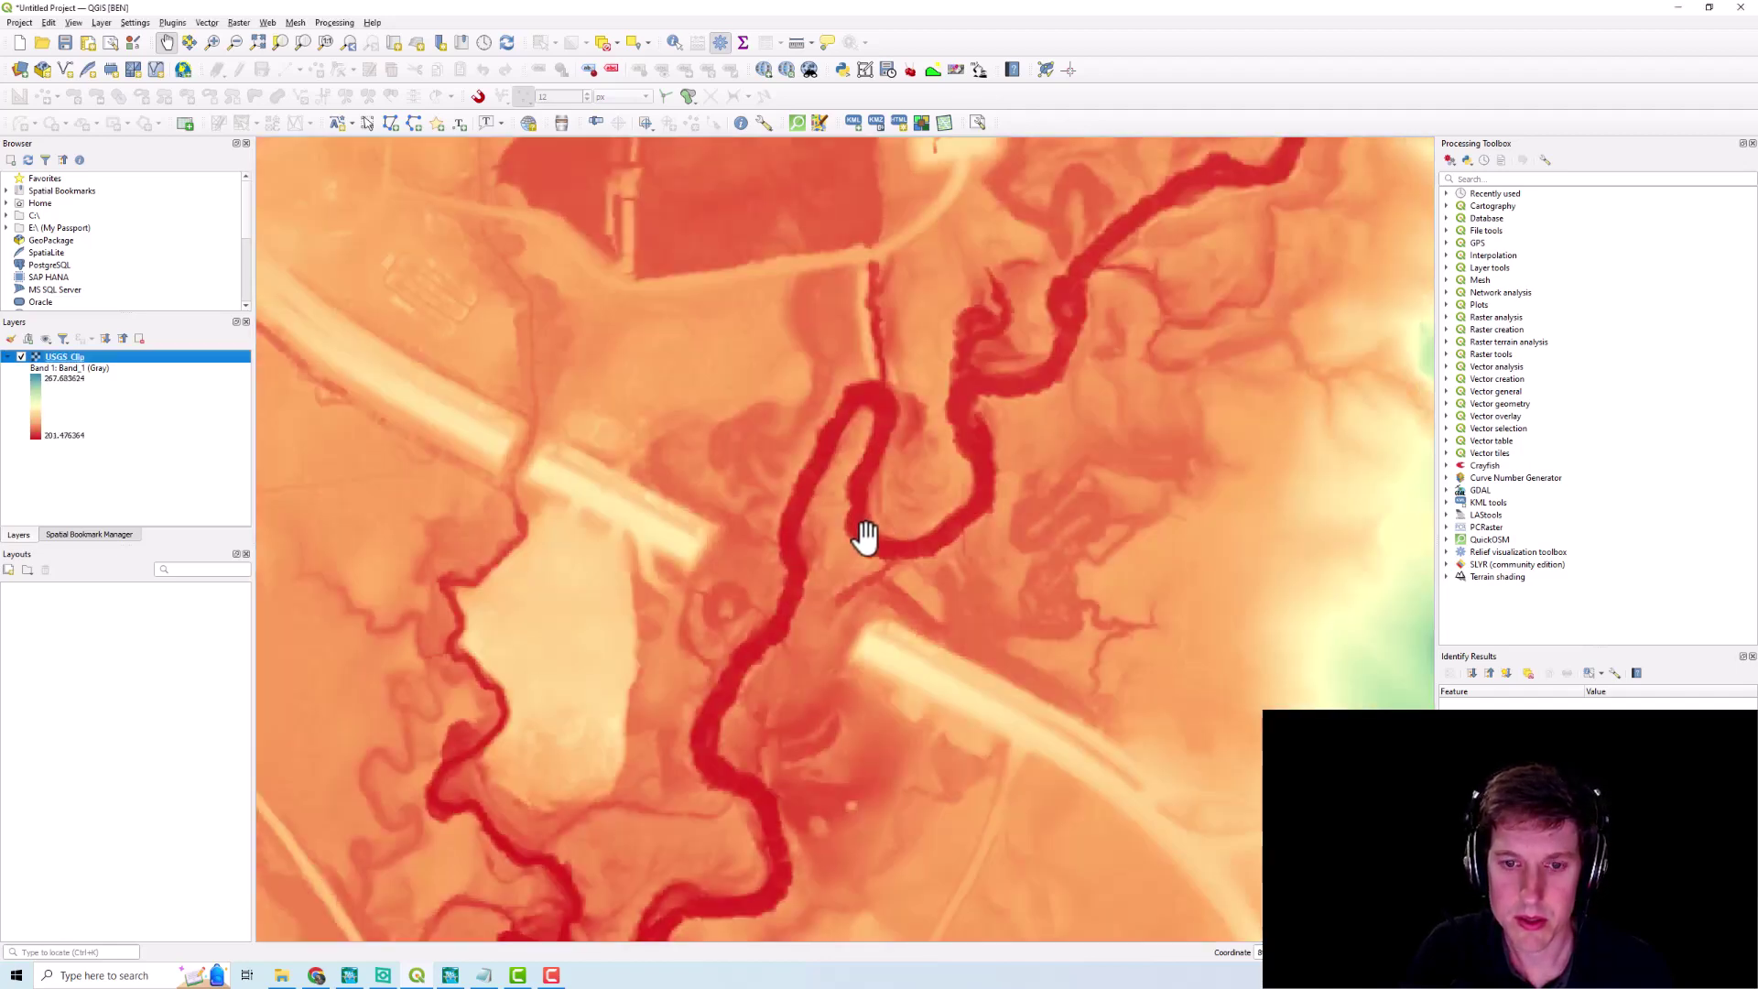
mouse_move(855, 530)
mouse_down()
mouse_move(887, 530)
mouse_move(855, 549)
mouse_up()
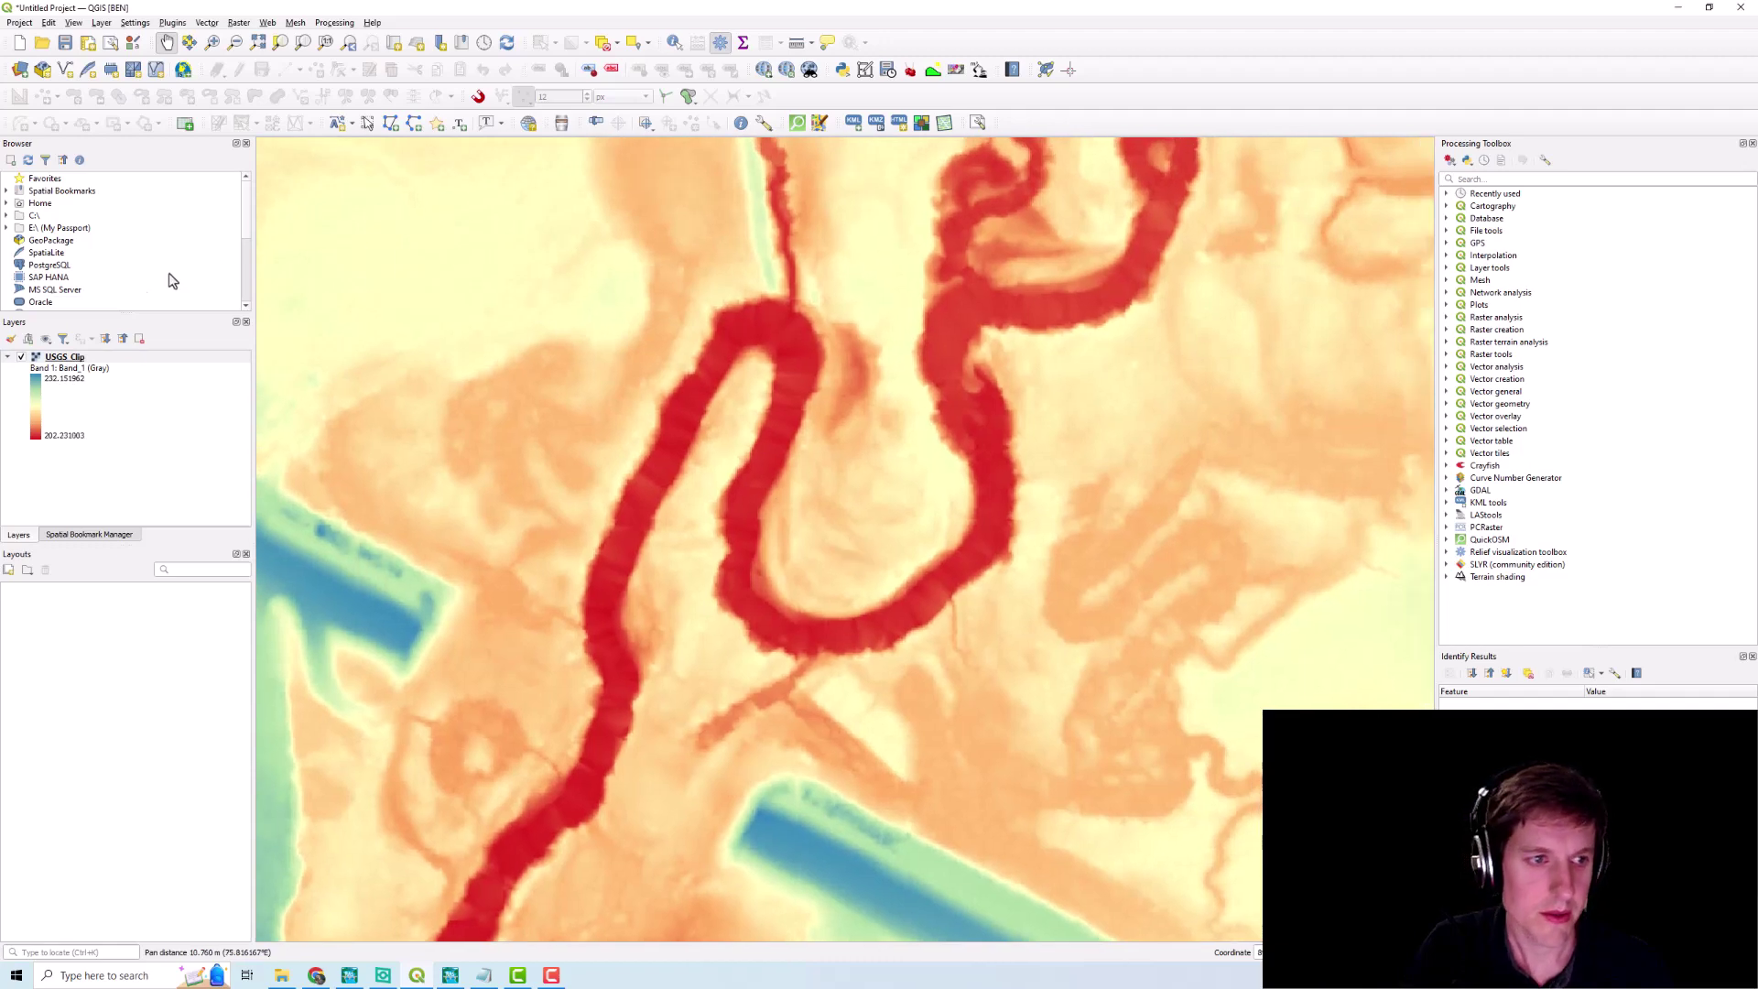
Open the Data Source Manager on its Delimited Text page
mouse_move(289, 982)
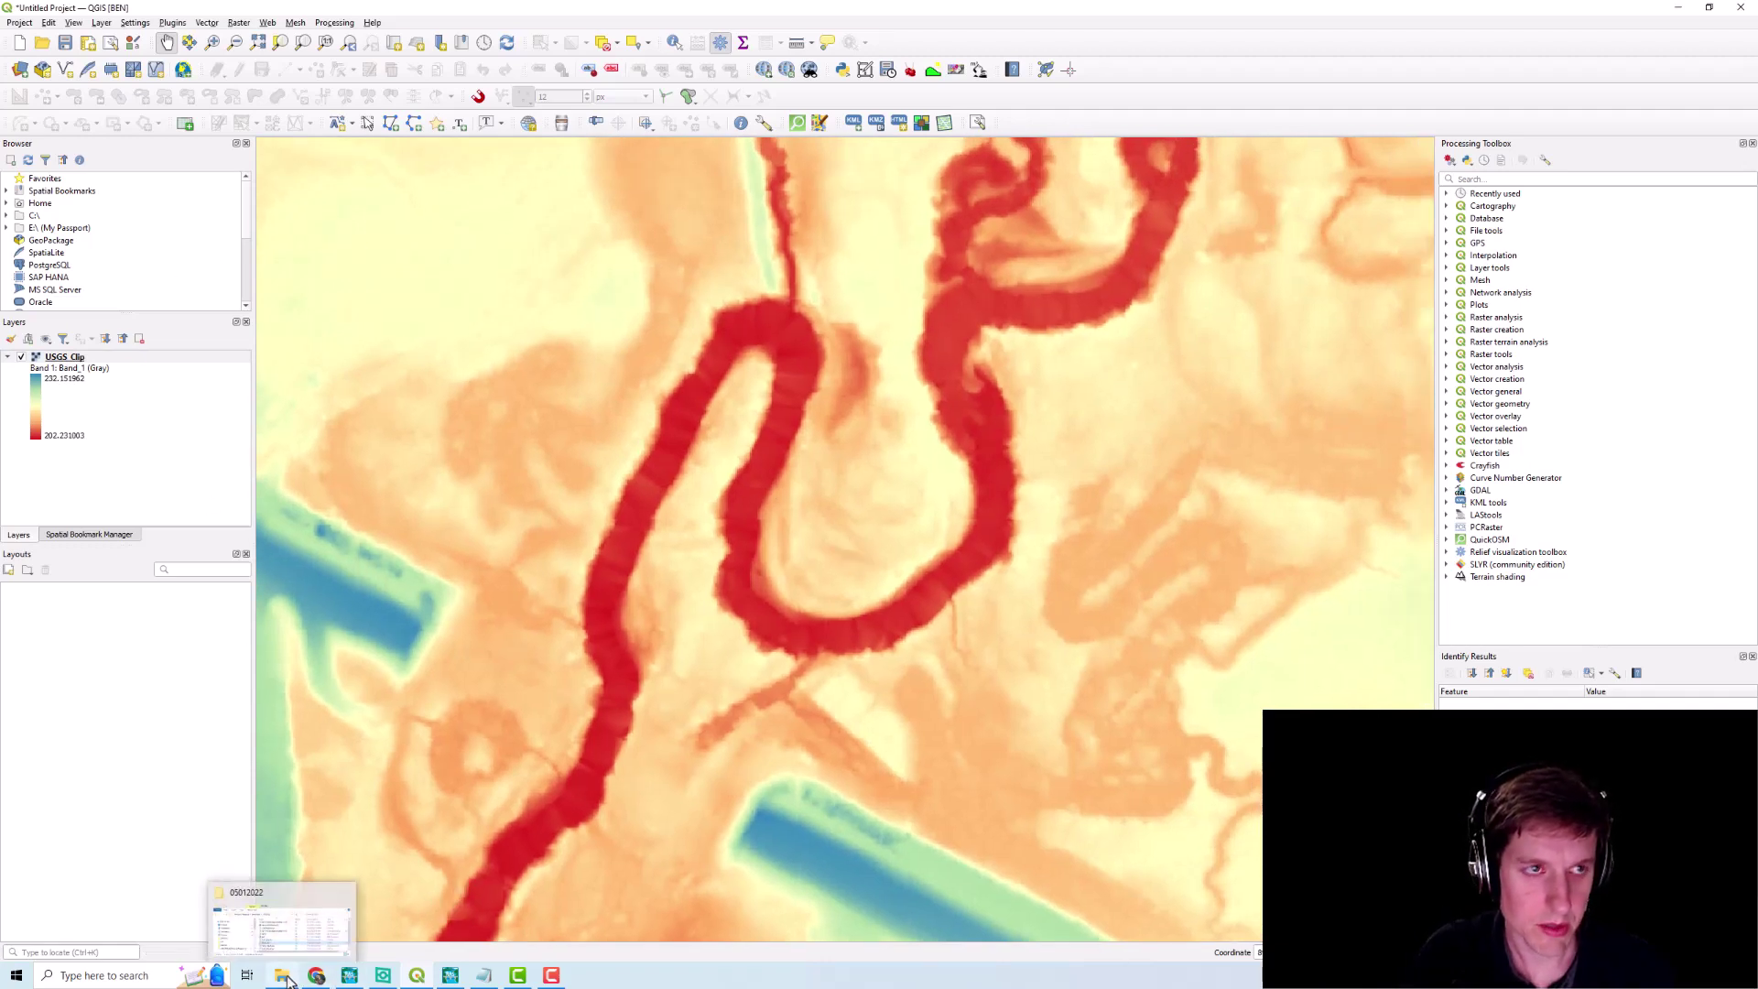
click(102, 22)
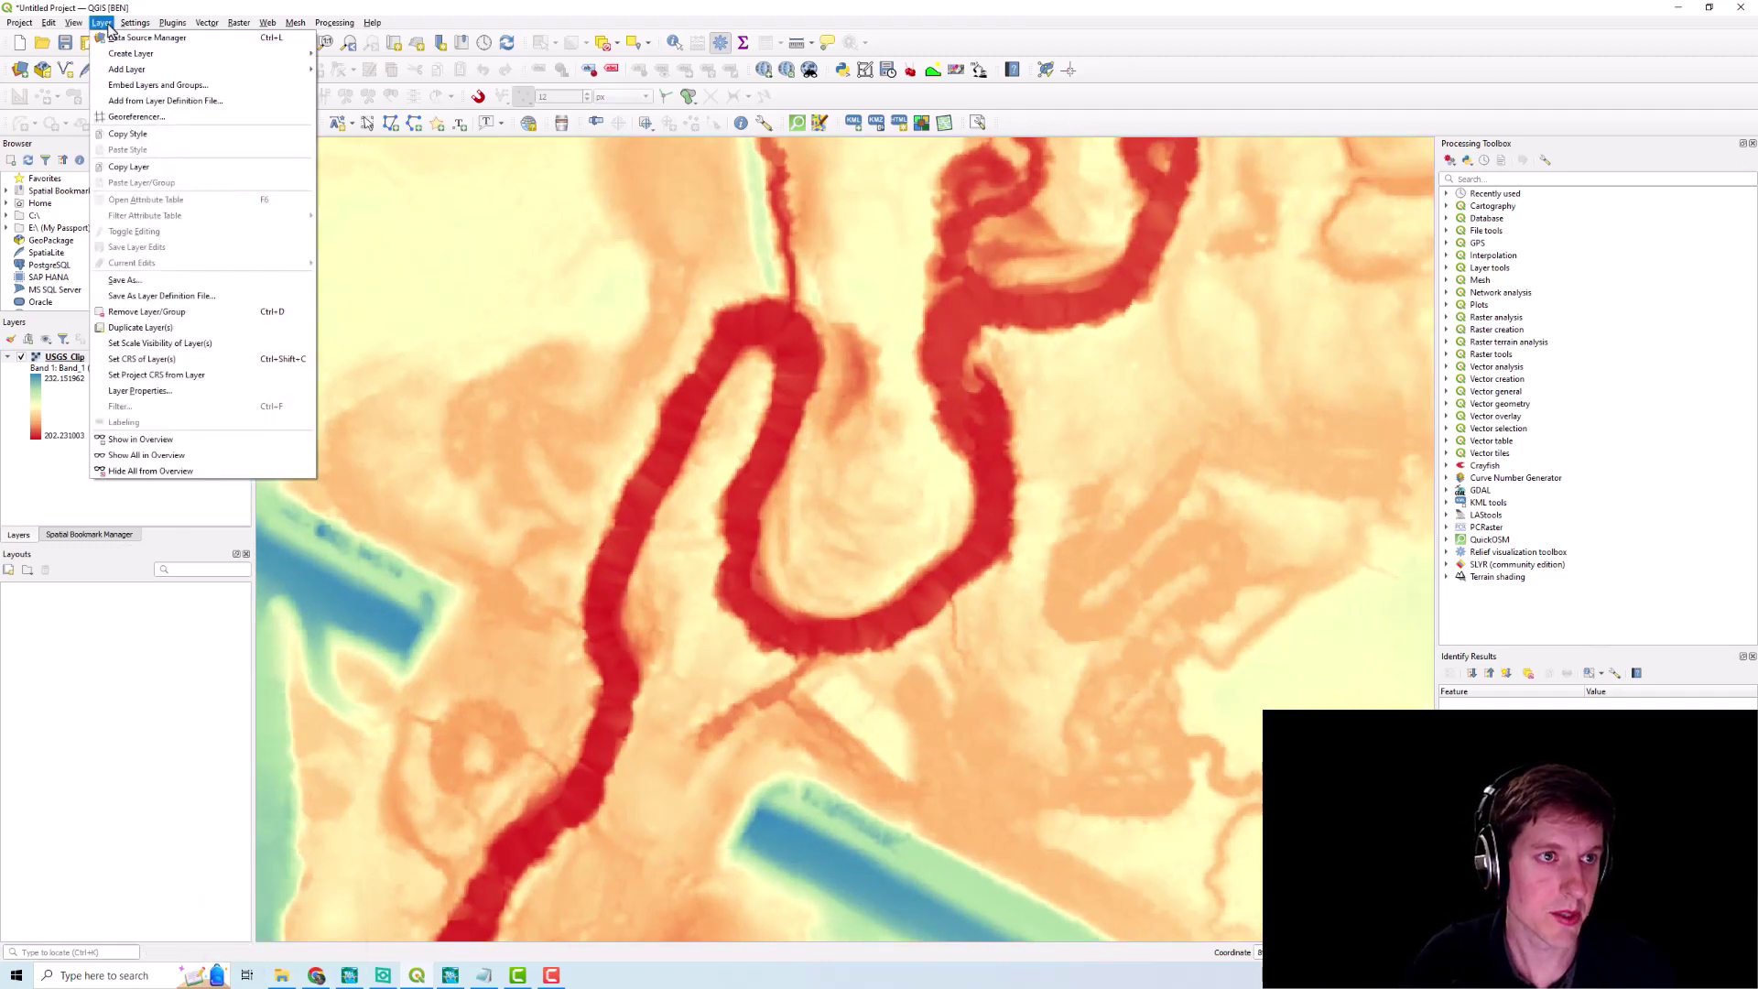
mouse_move(137, 68)
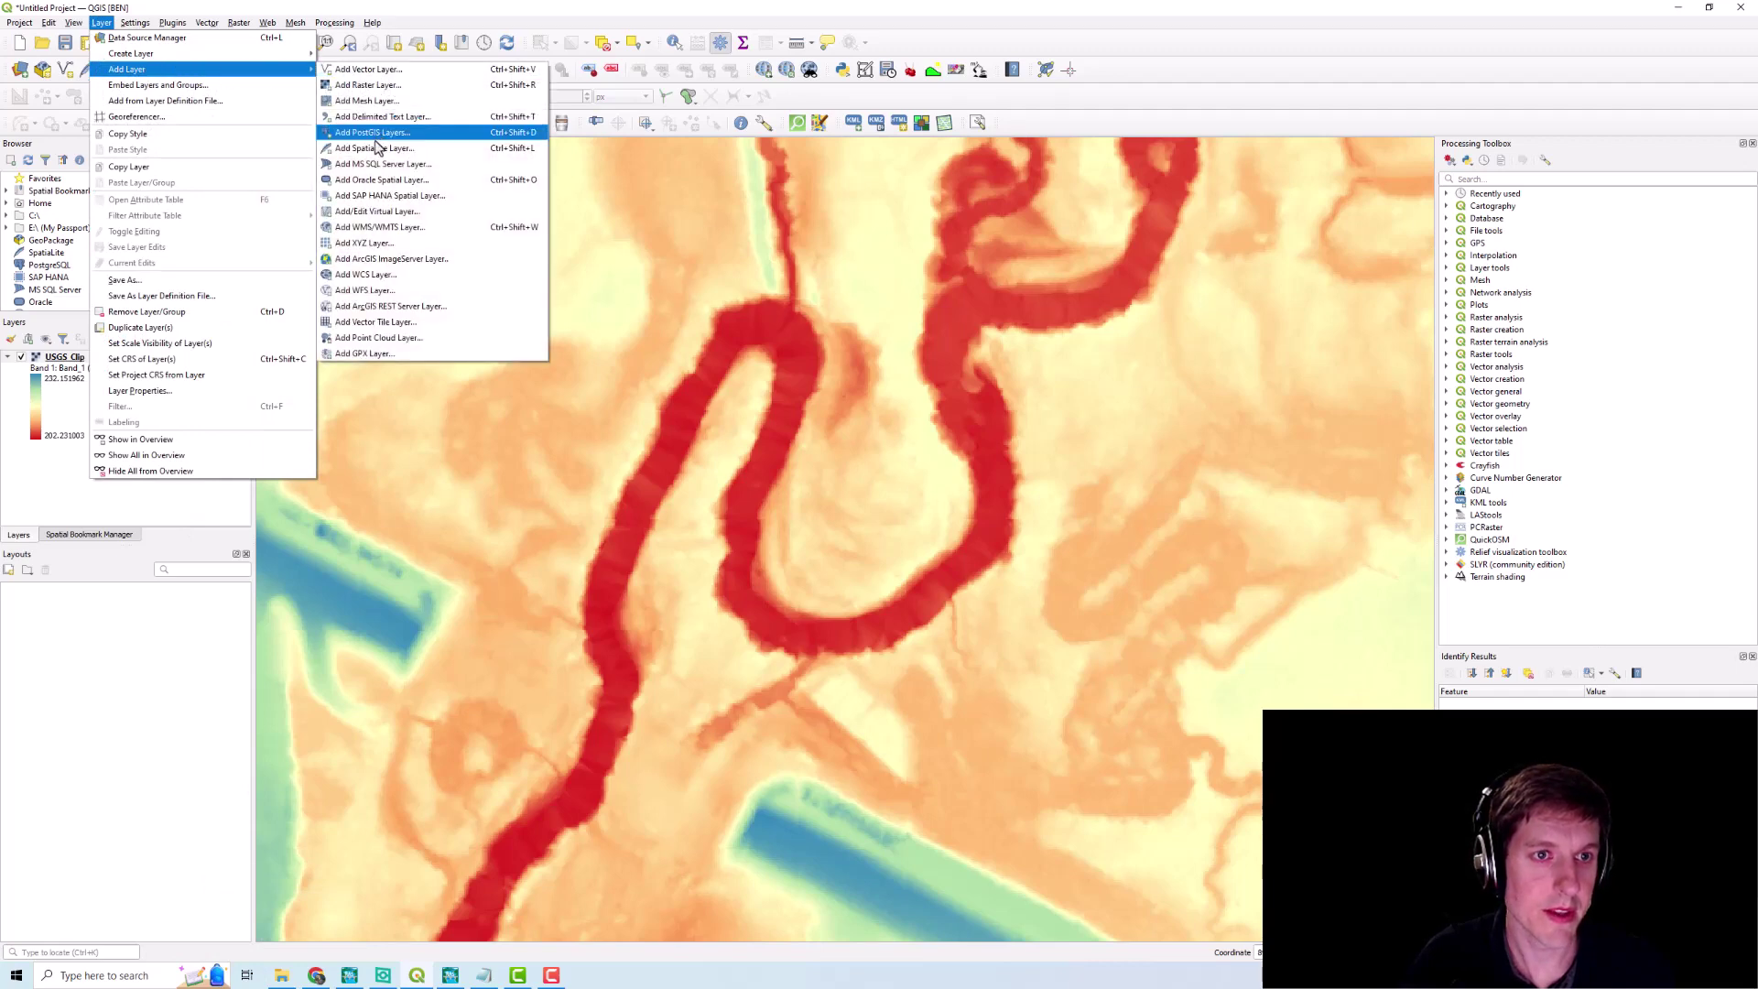
click(362, 71)
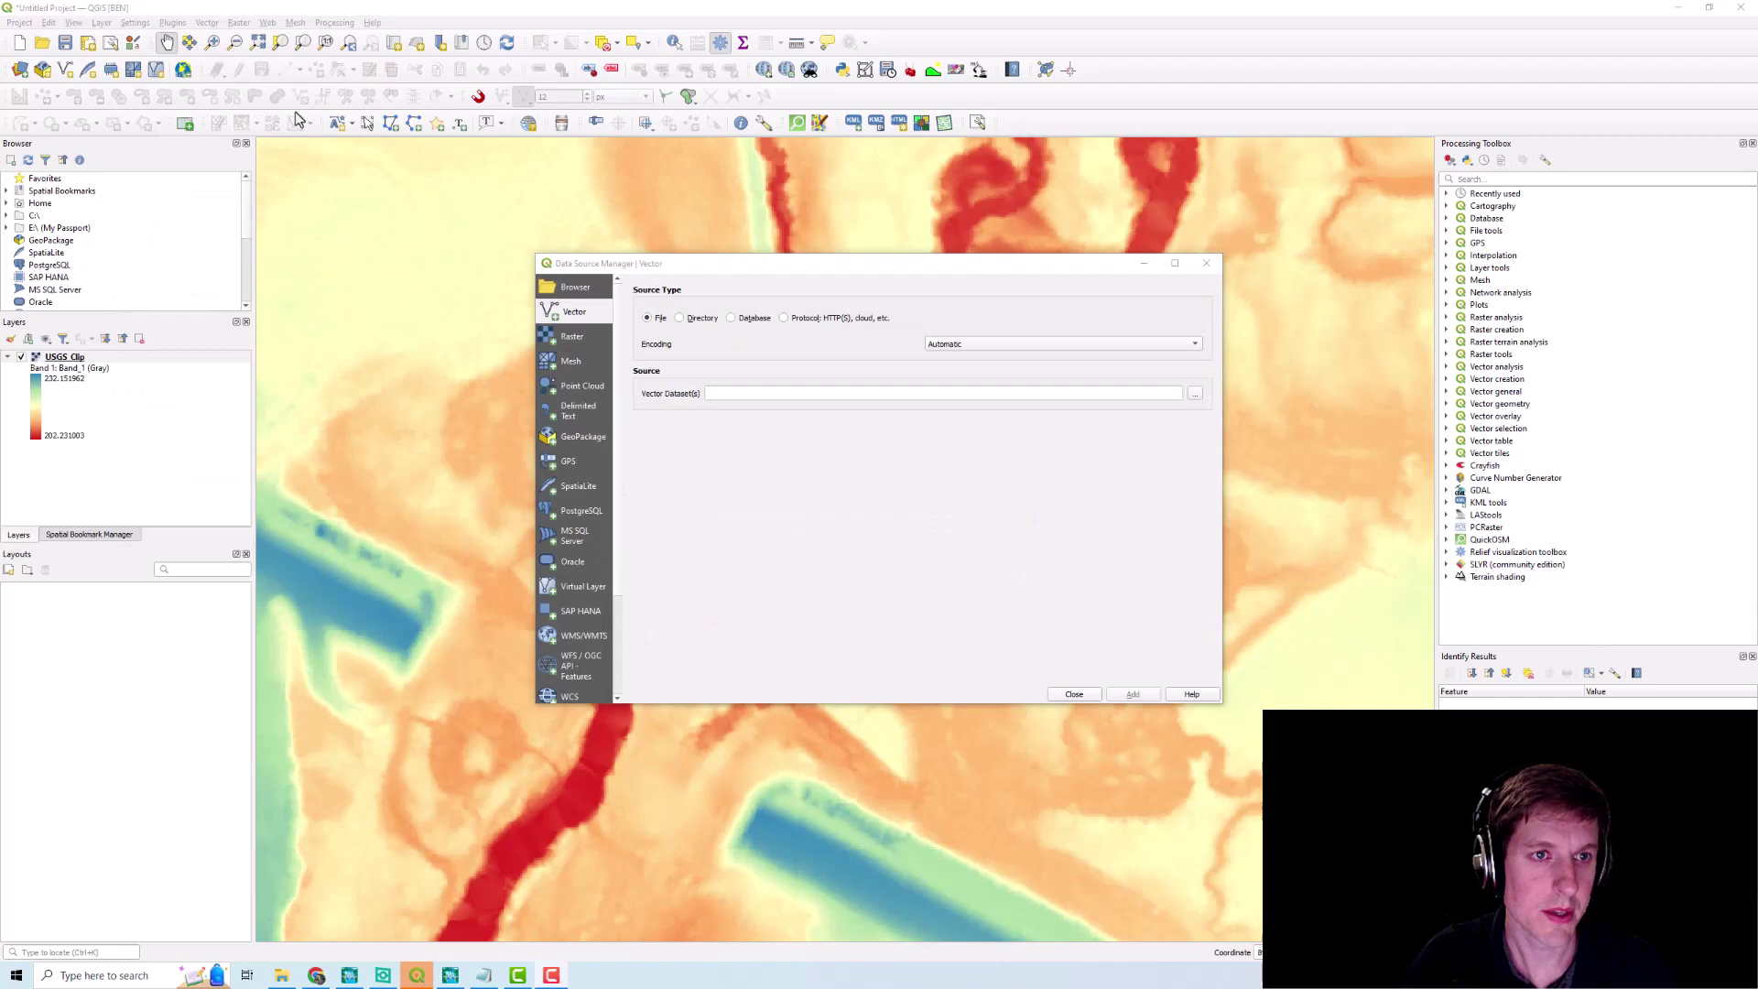
drag(692, 267, 660, 223)
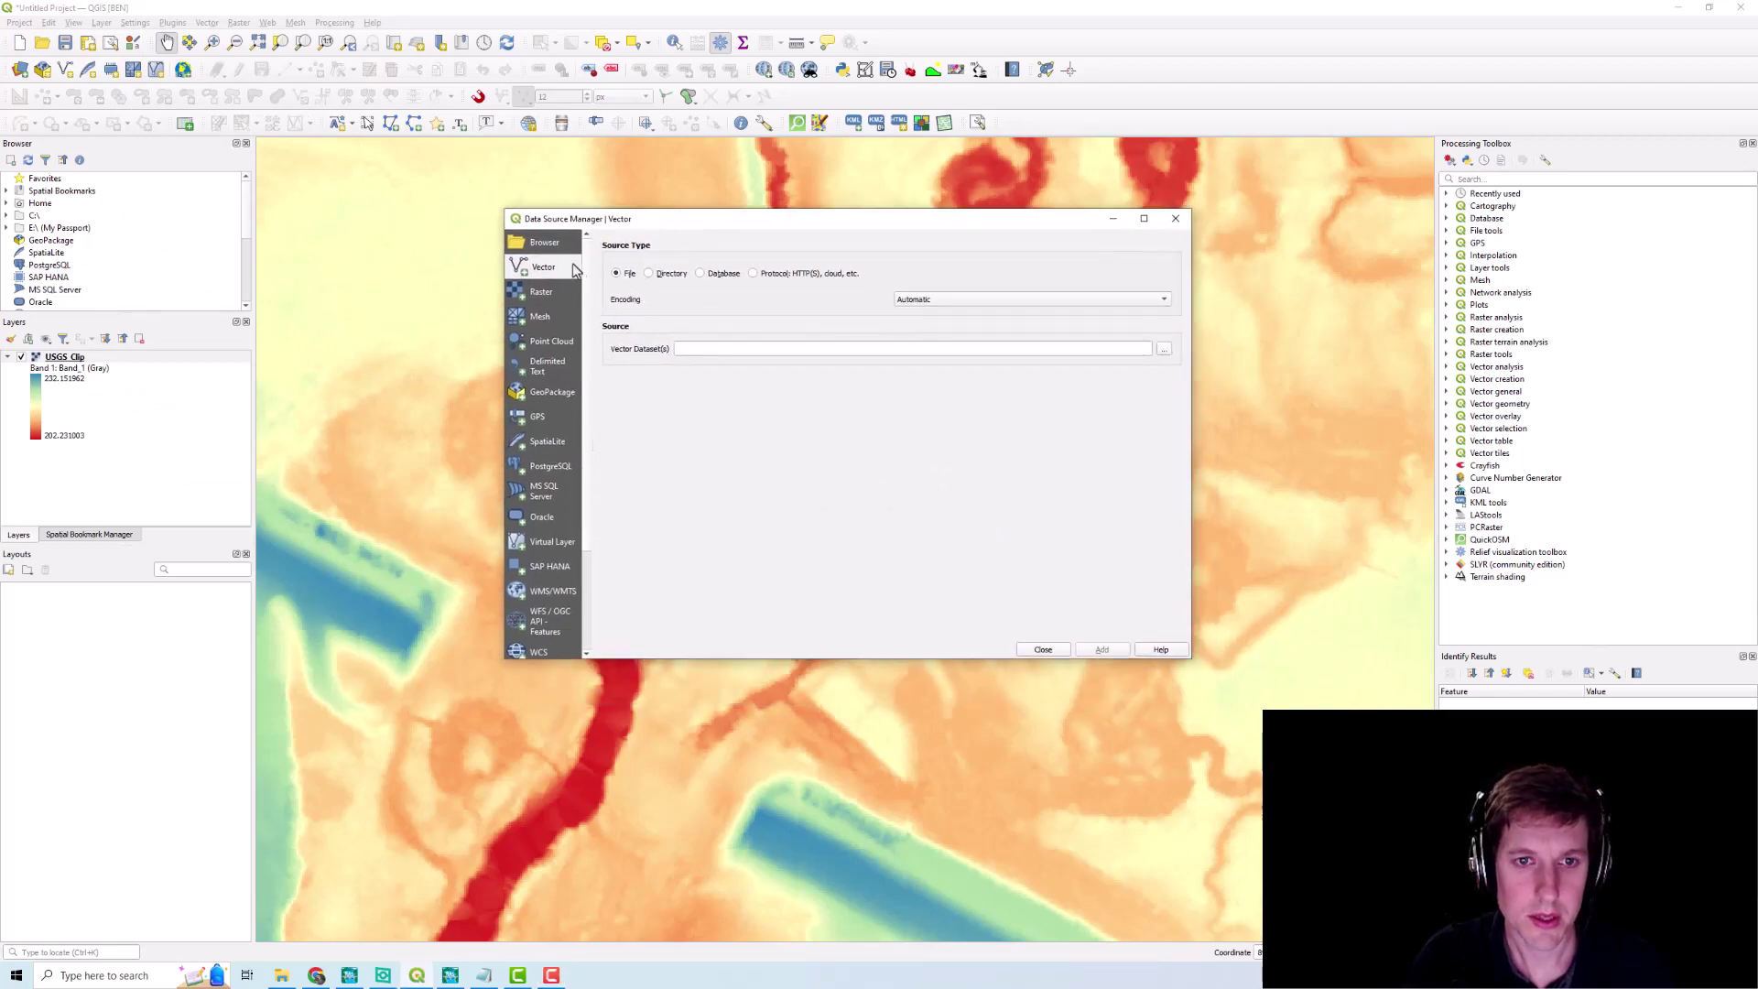
click(548, 375)
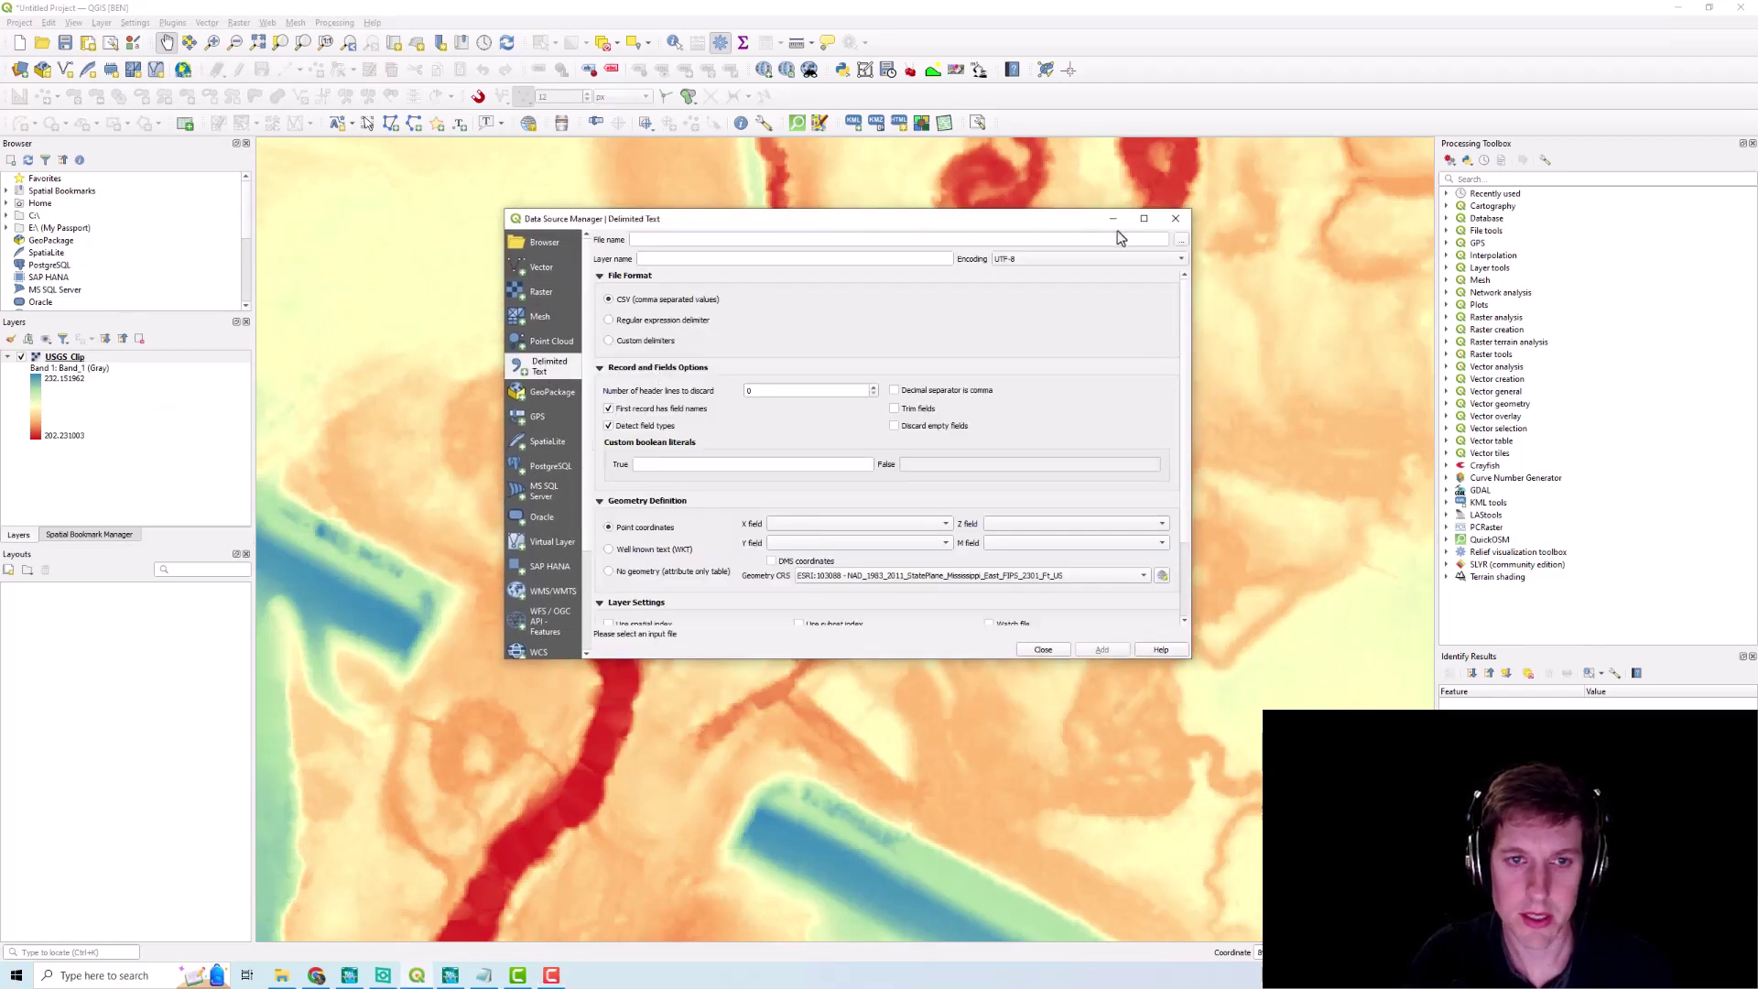
Add CrossSections.csv as a point layer with z as the Z field
click(1180, 240)
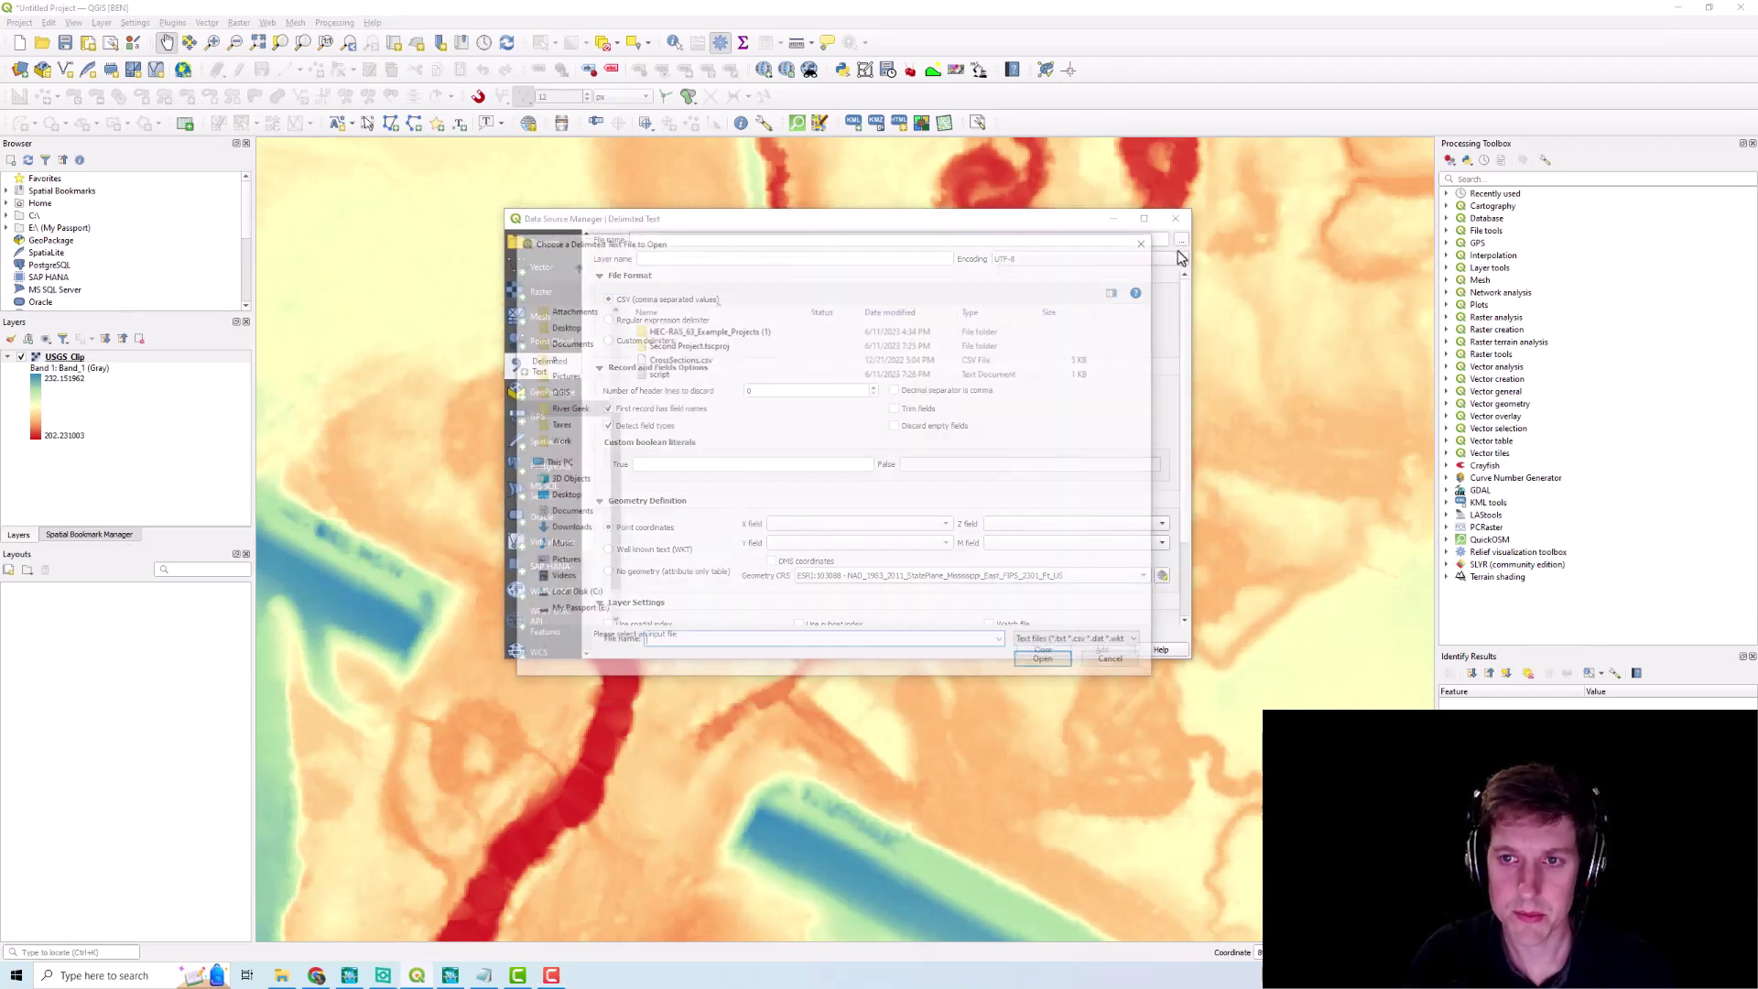
click(713, 362)
click(1046, 662)
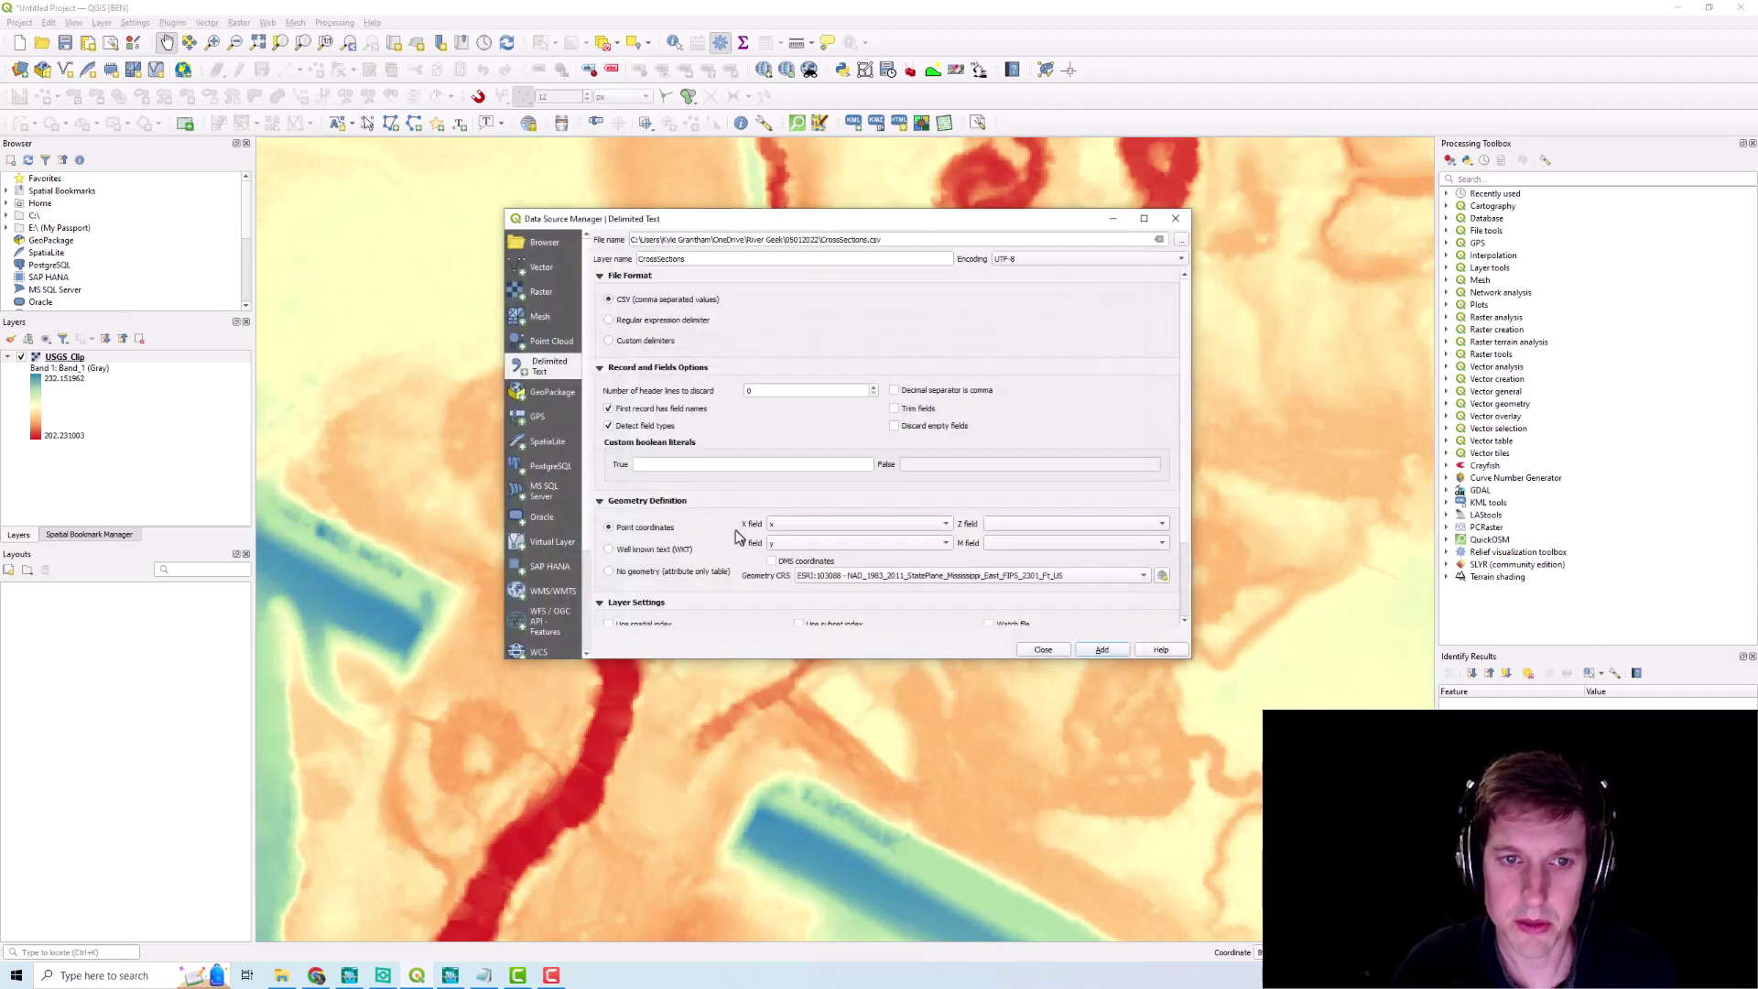
click(997, 525)
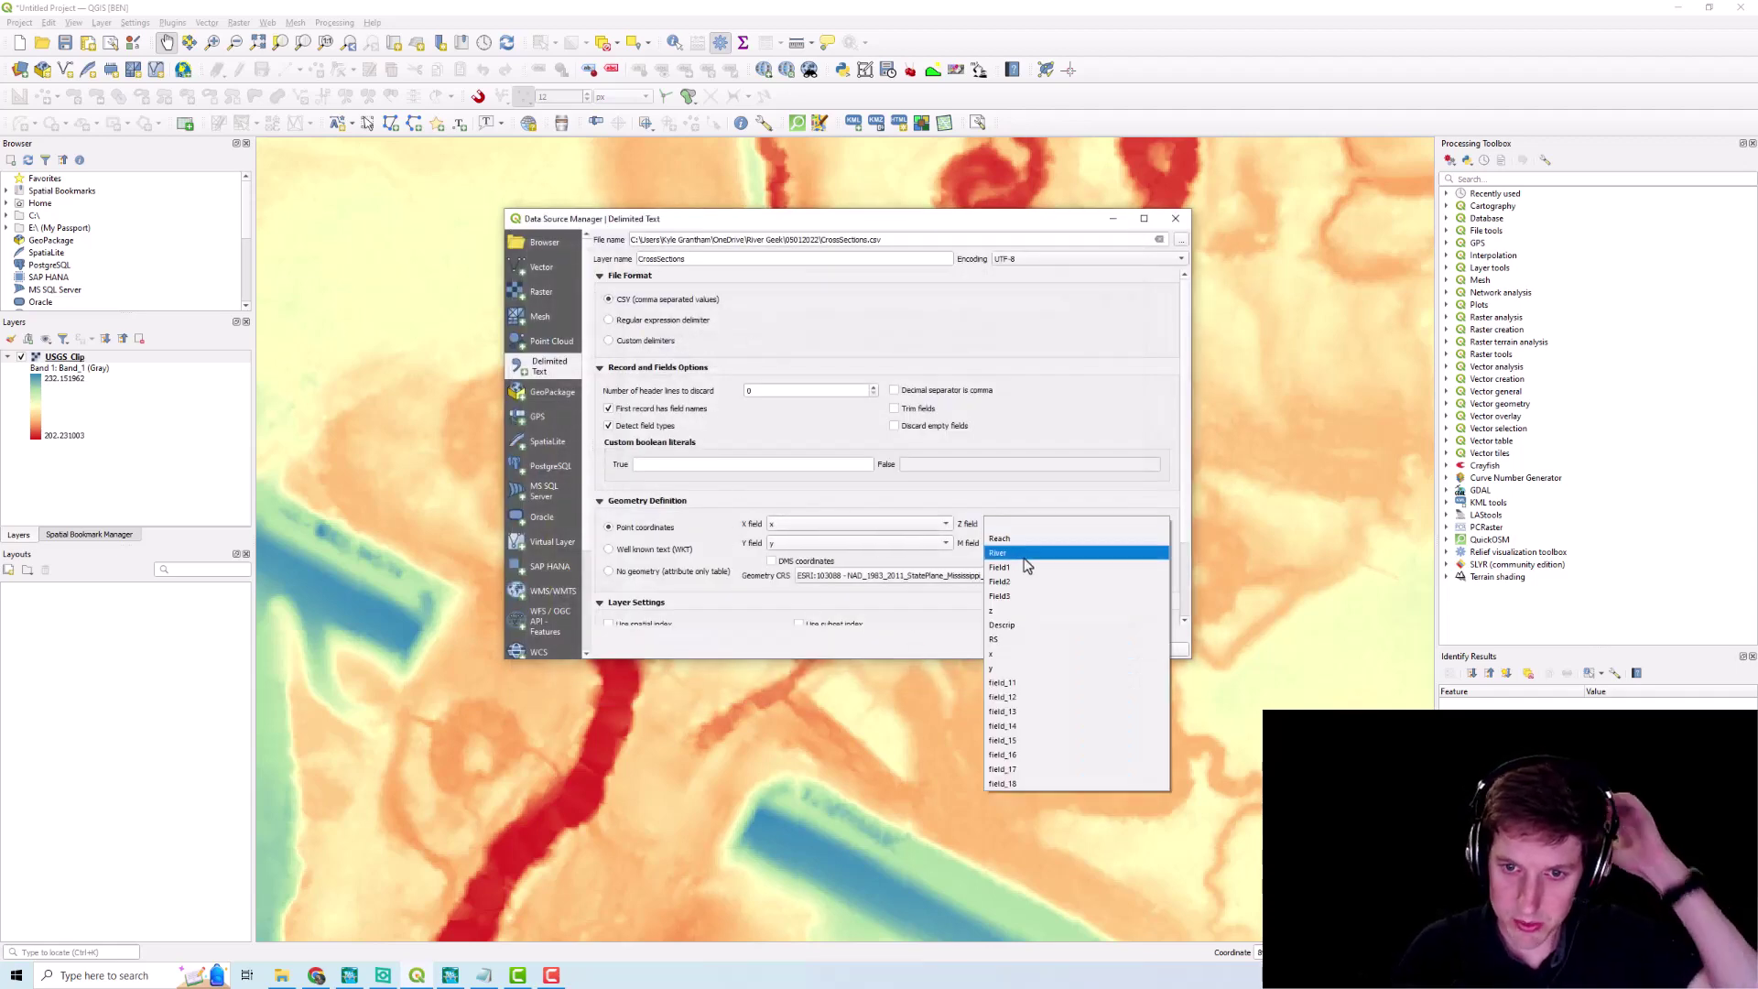
click(1023, 611)
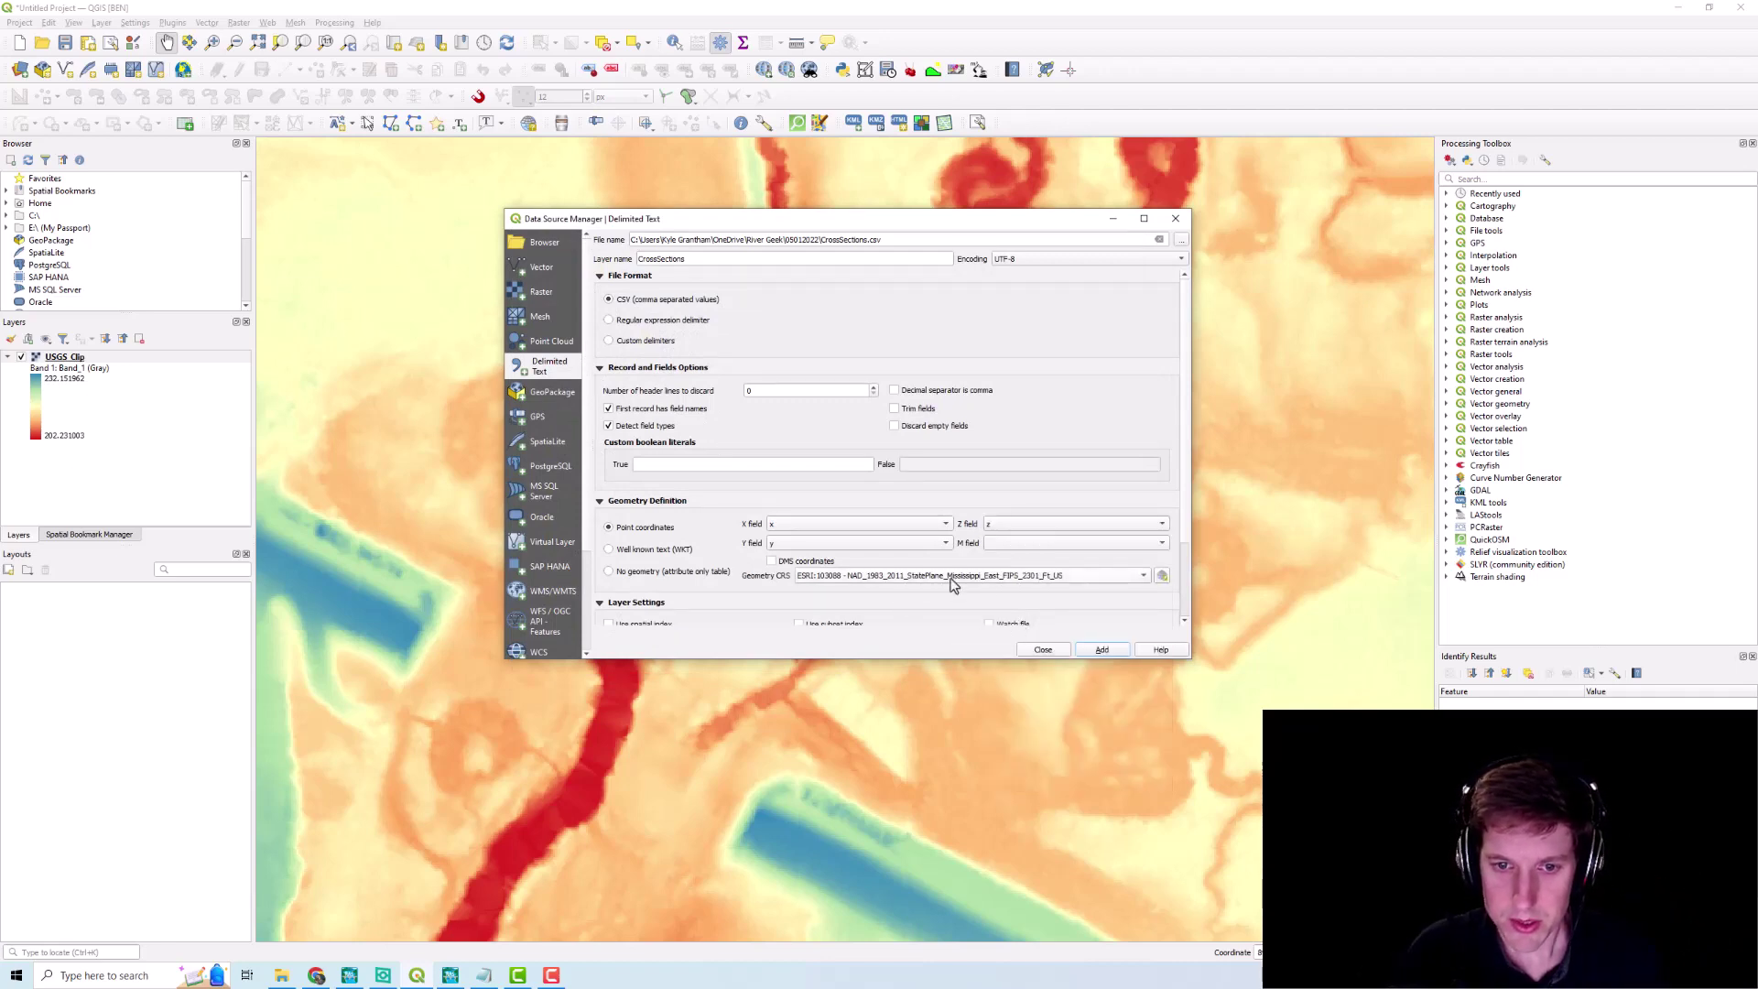
click(1104, 650)
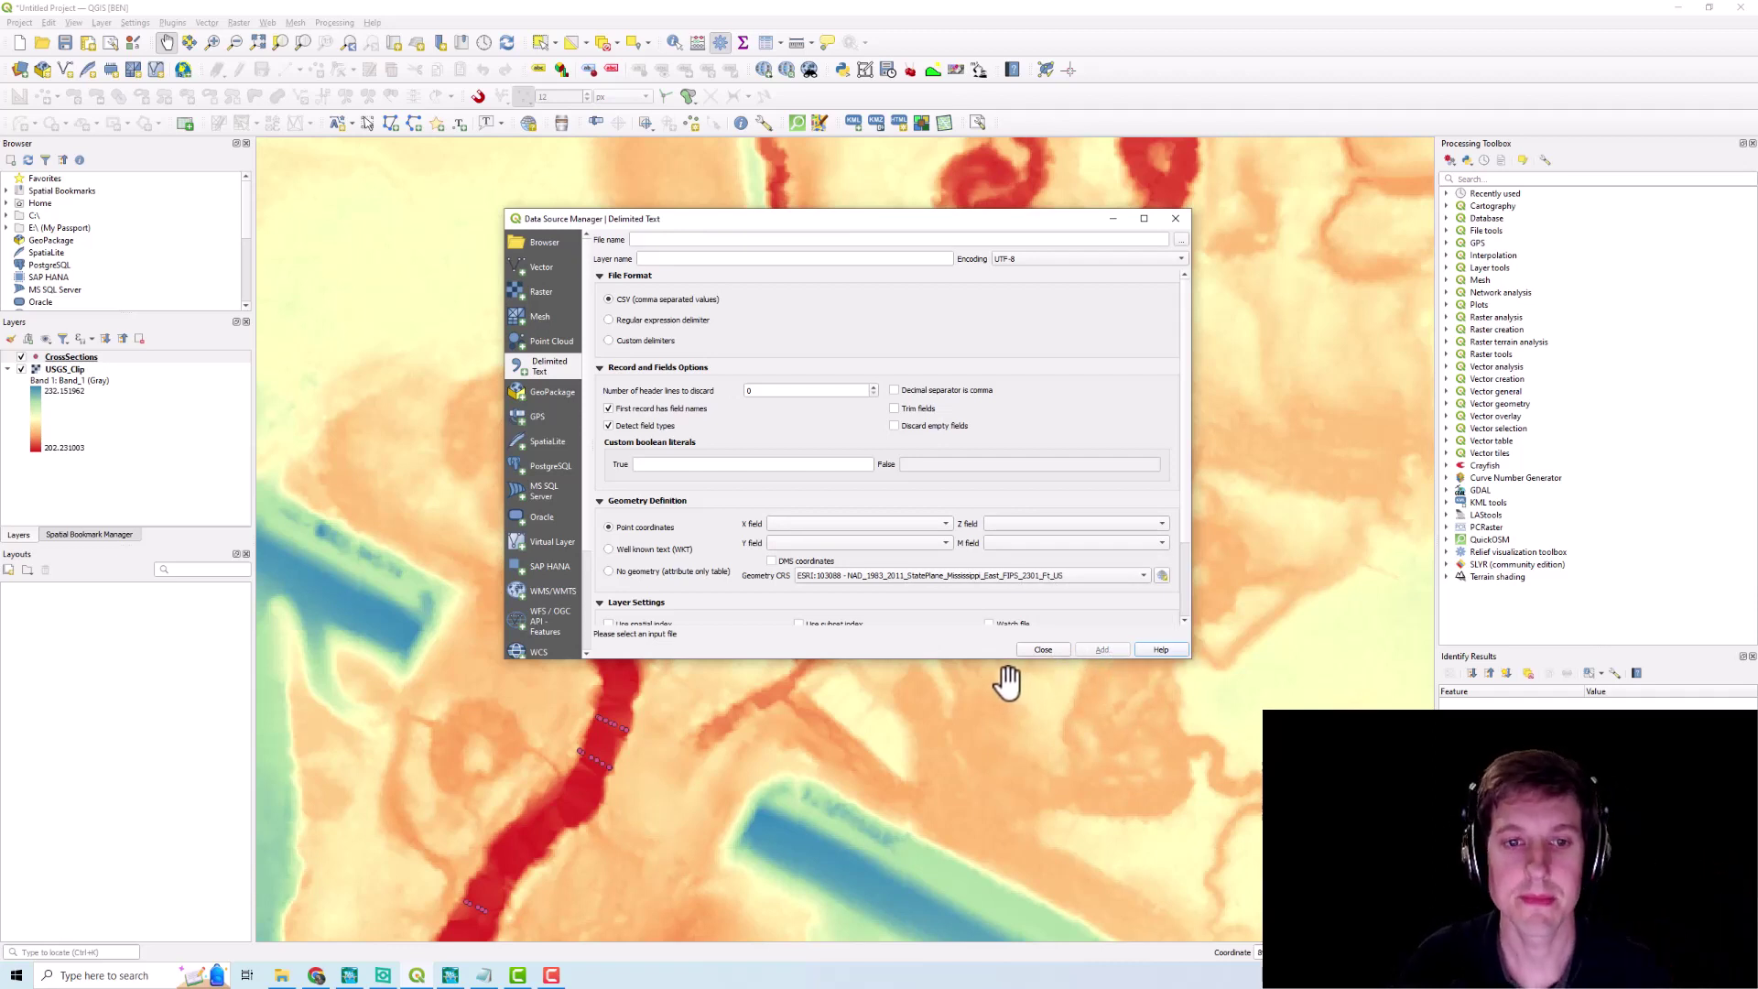
click(1064, 650)
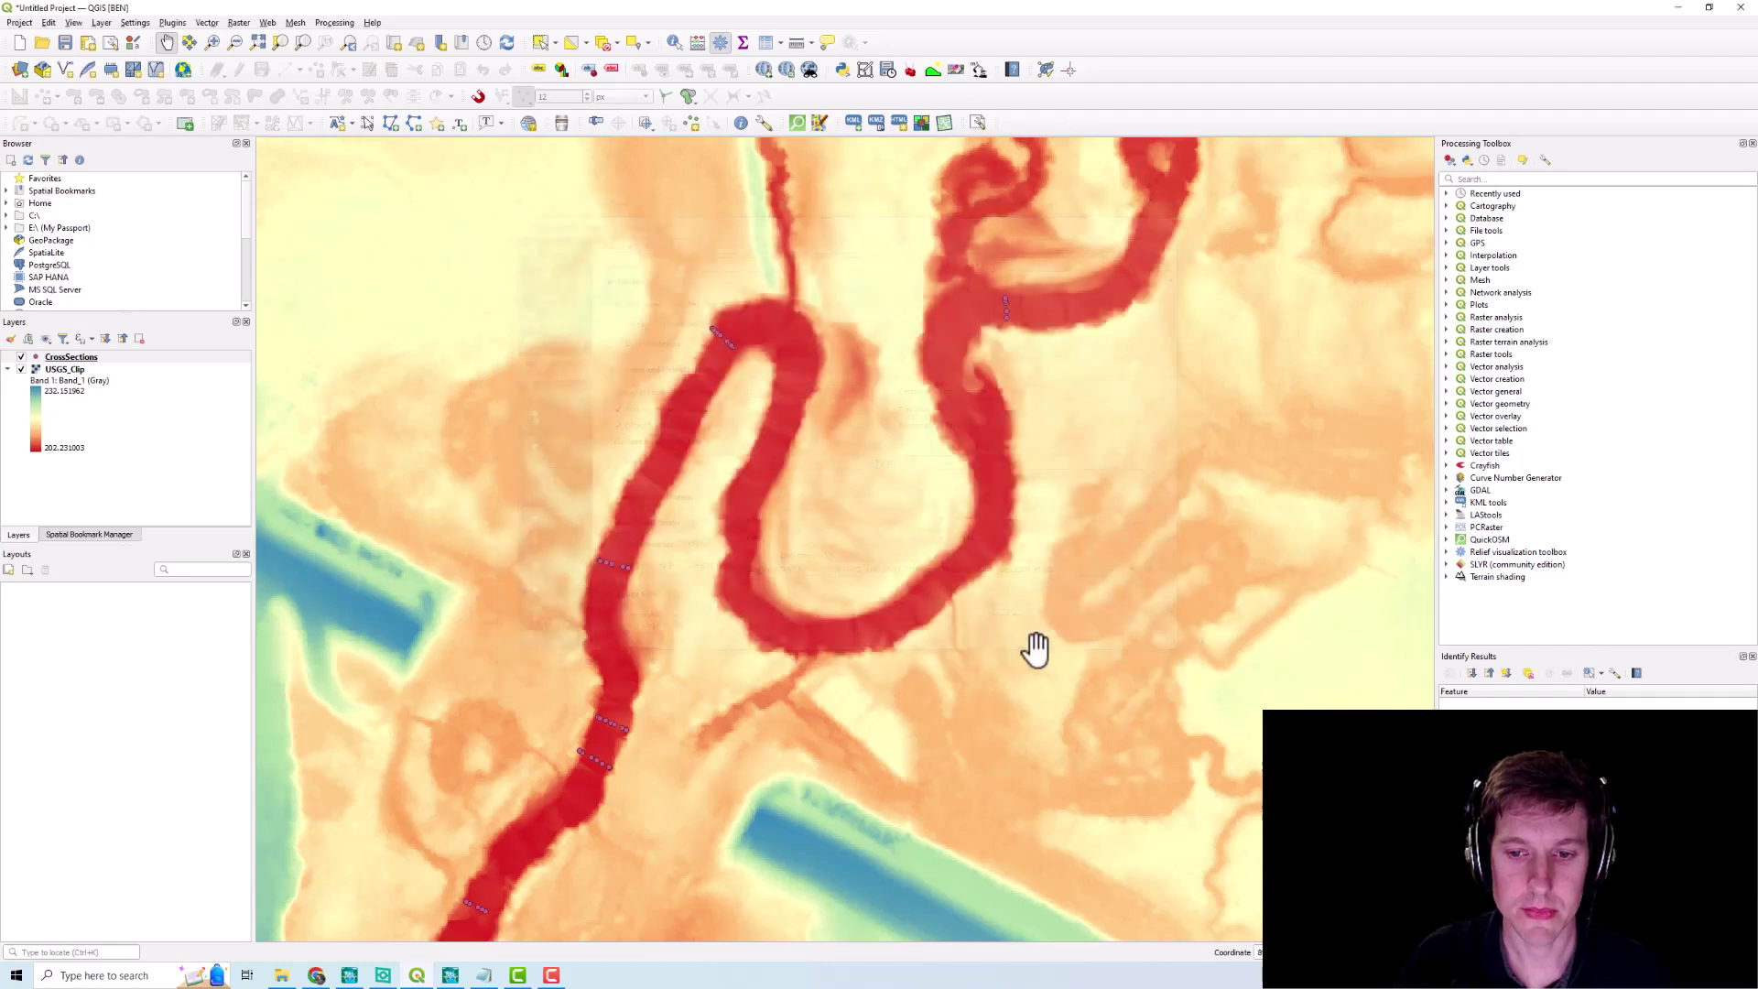
Style the CrossSections points with the 'dot green' preset at size 4
scroll(671, 412, up, 3)
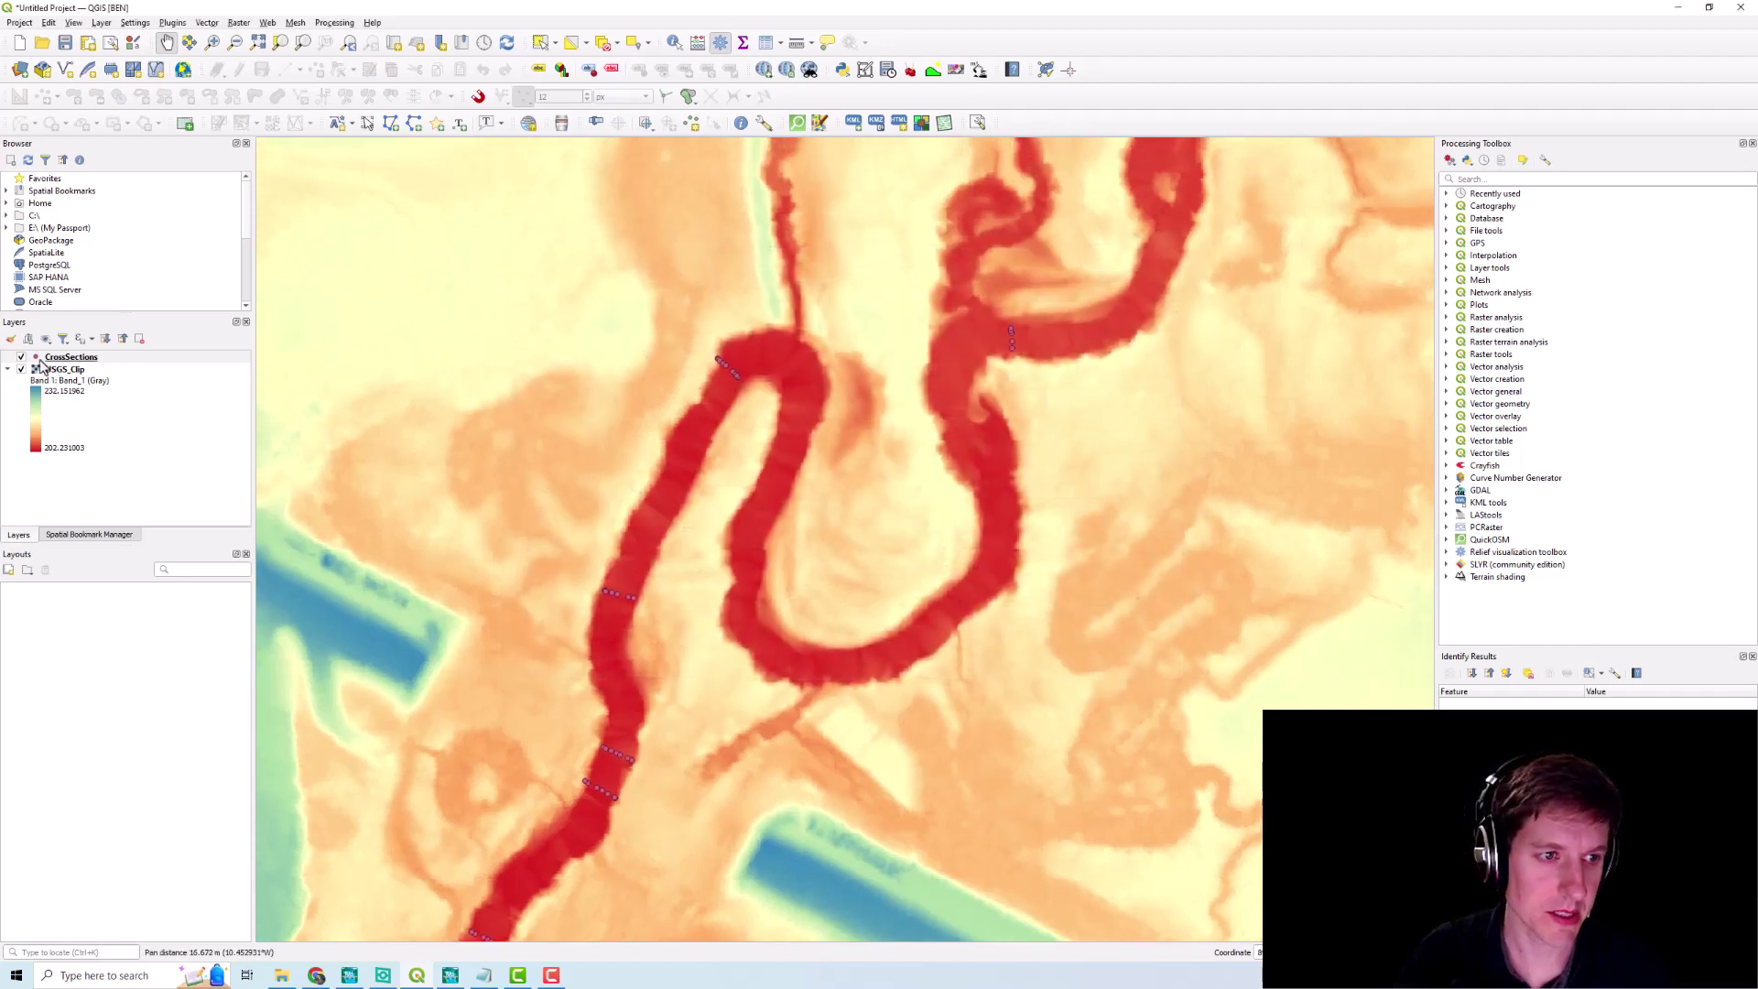
double_click(40, 359)
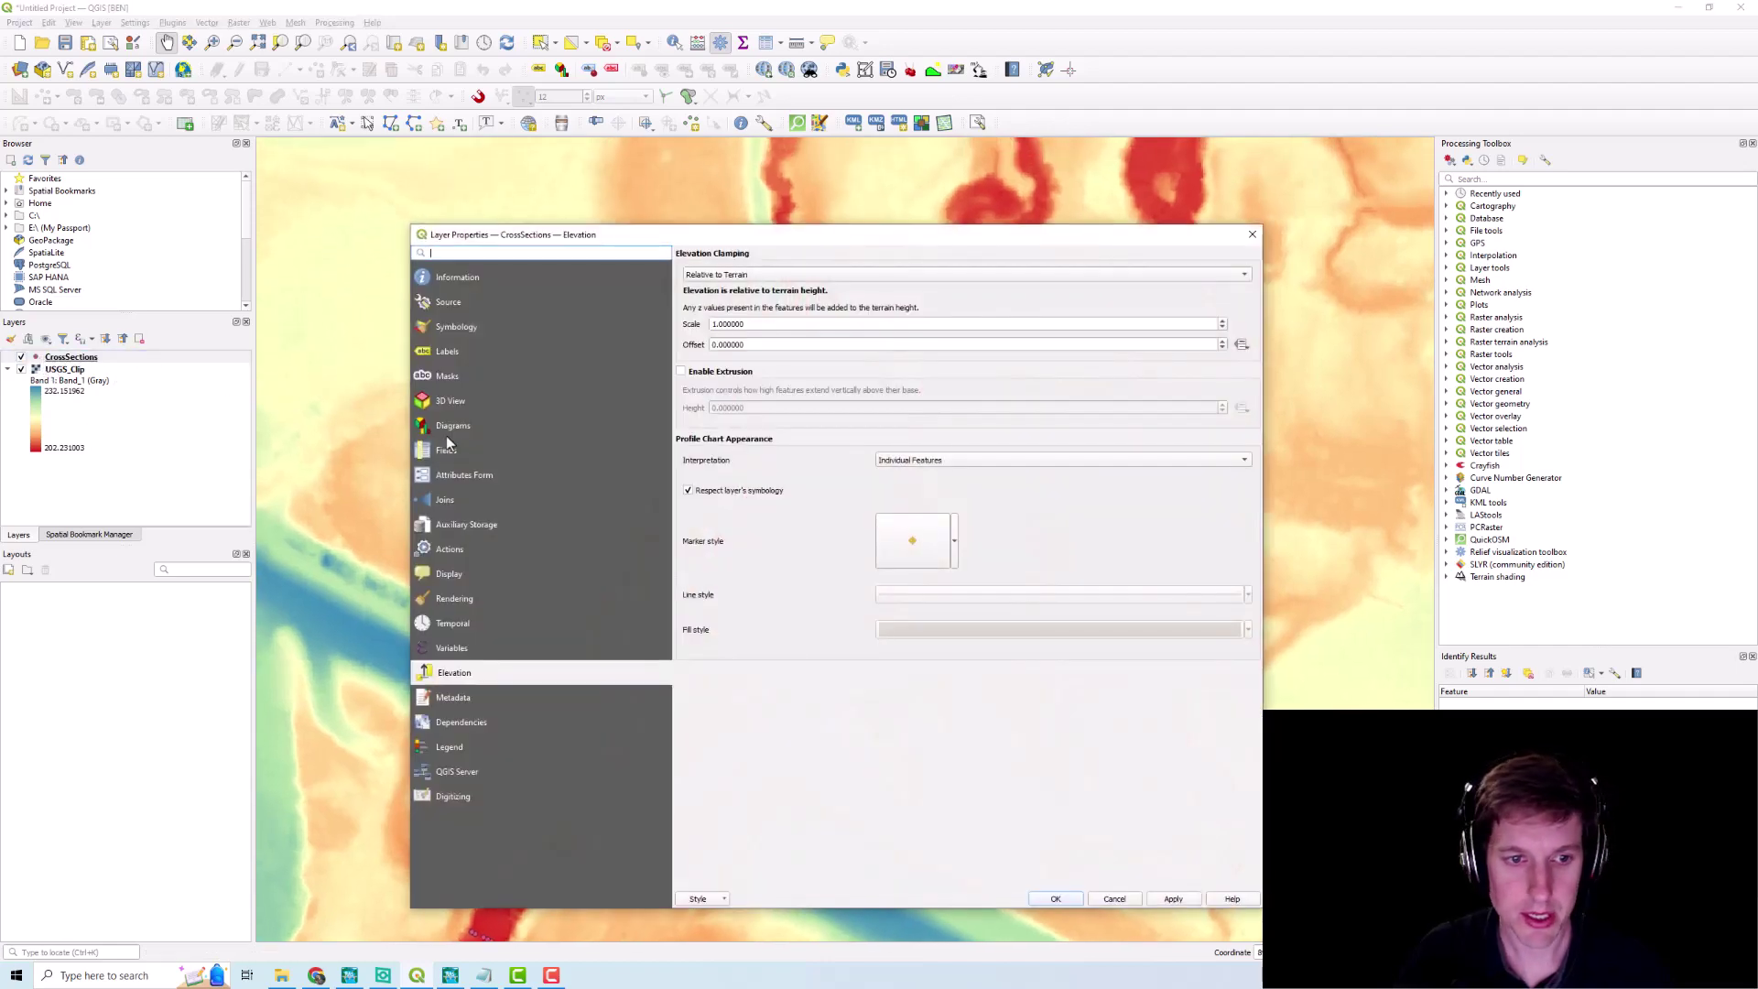
click(469, 331)
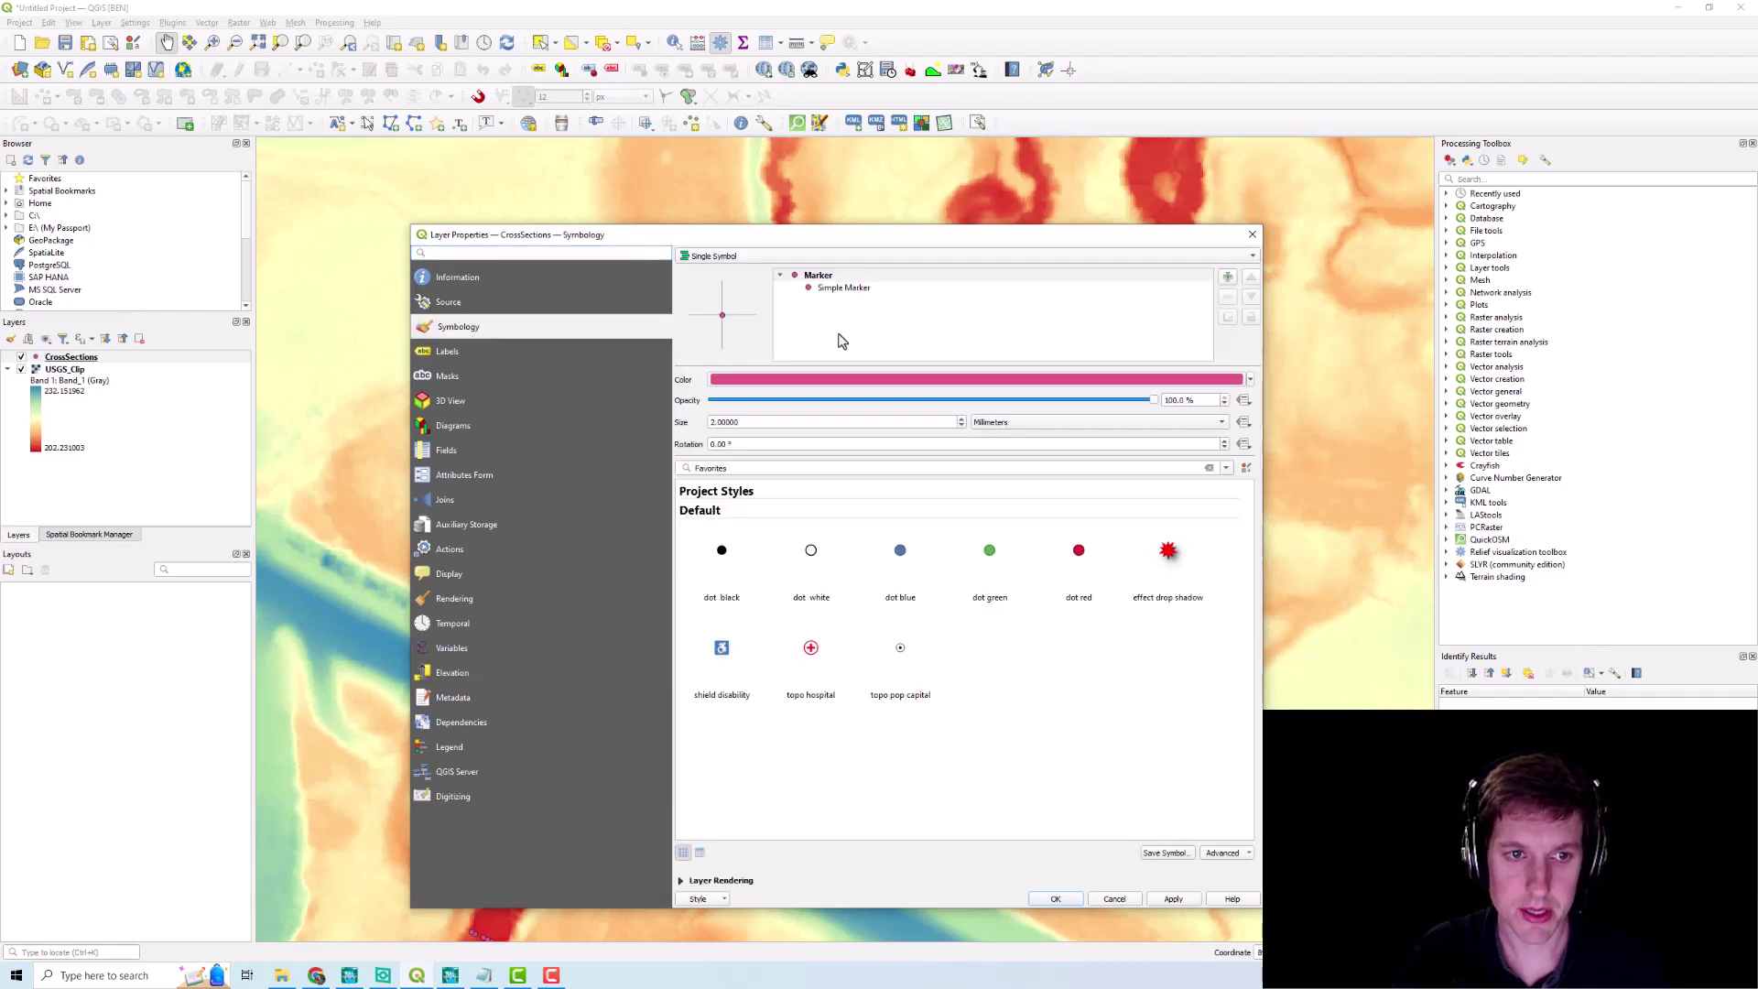
click(1001, 558)
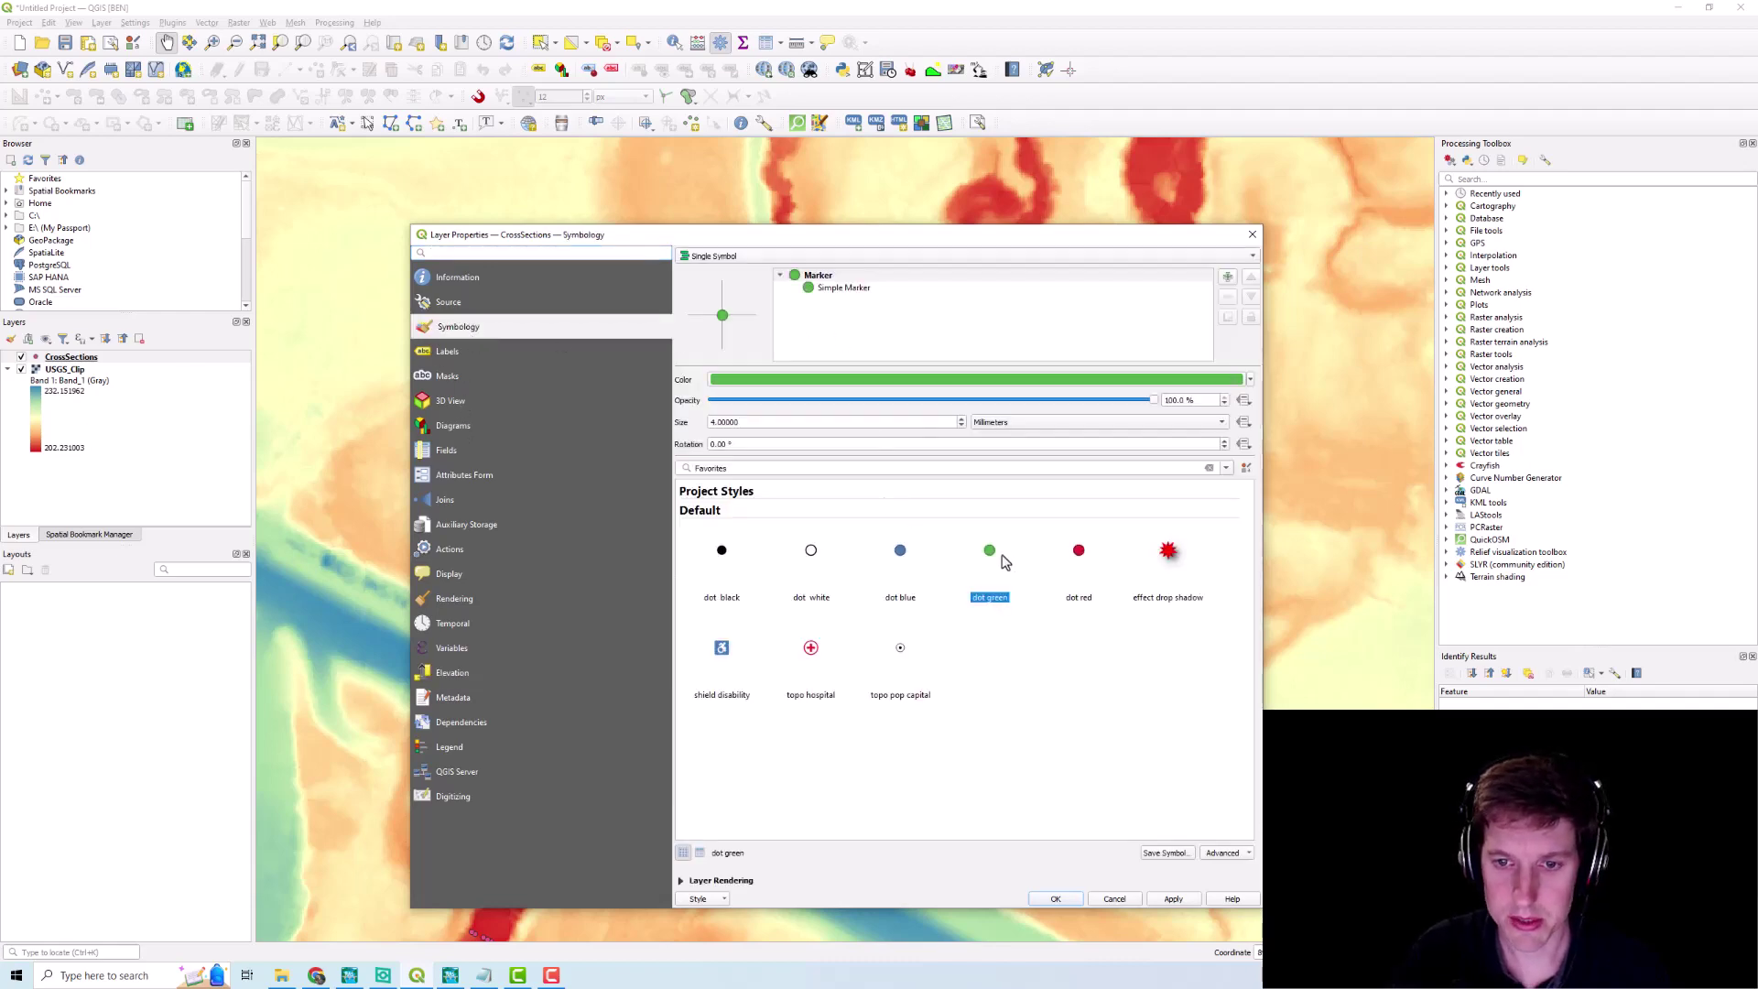
click(1174, 899)
click(1055, 898)
Pan along the river bends to inspect the green survey points on the DEM
drag(943, 414, 990, 520)
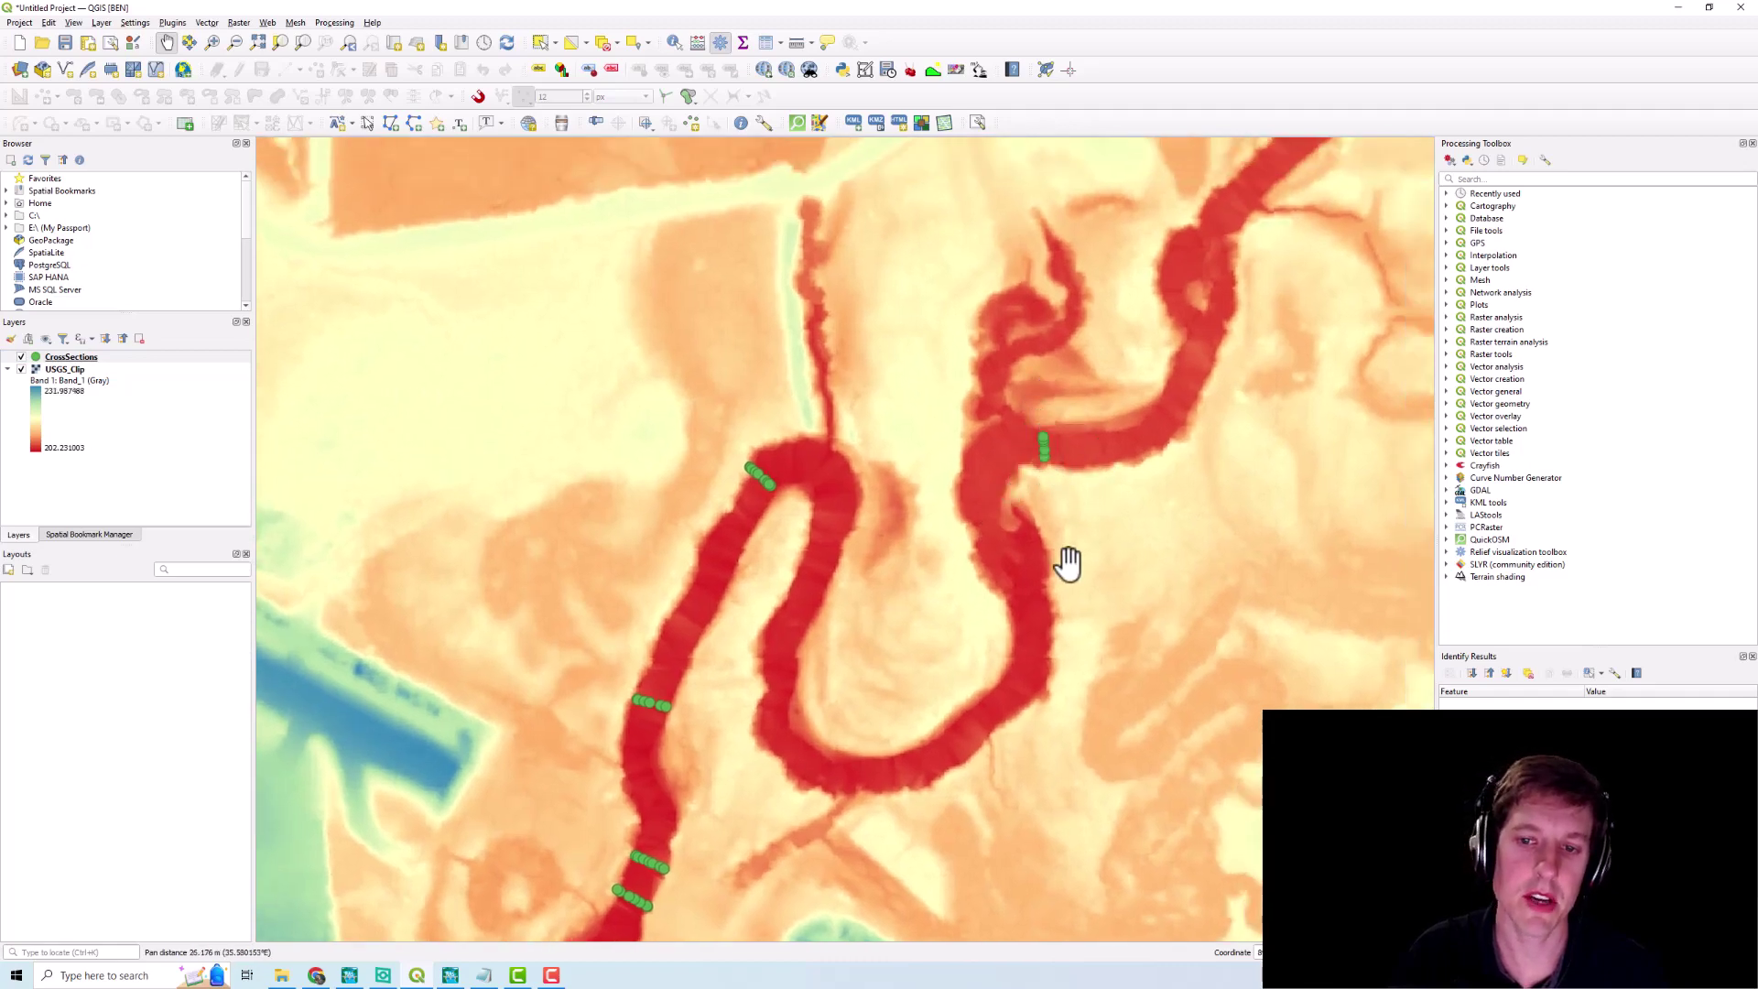
drag(1068, 562, 1071, 491)
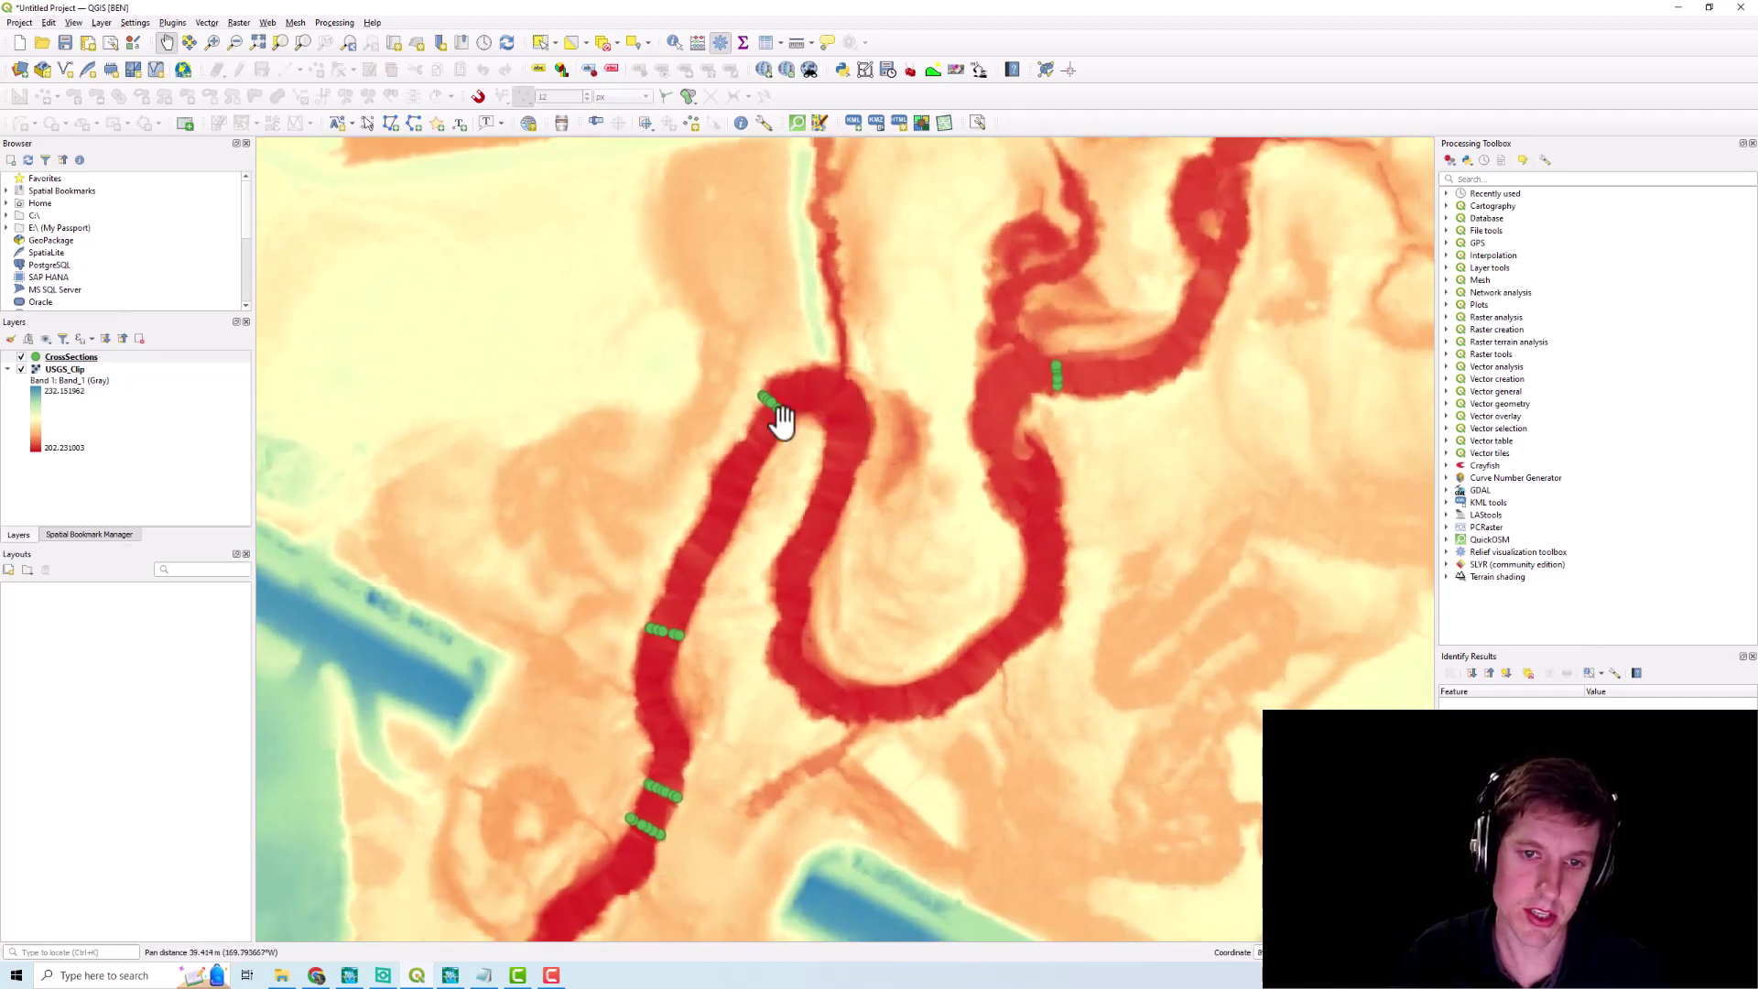
drag(729, 647, 698, 628)
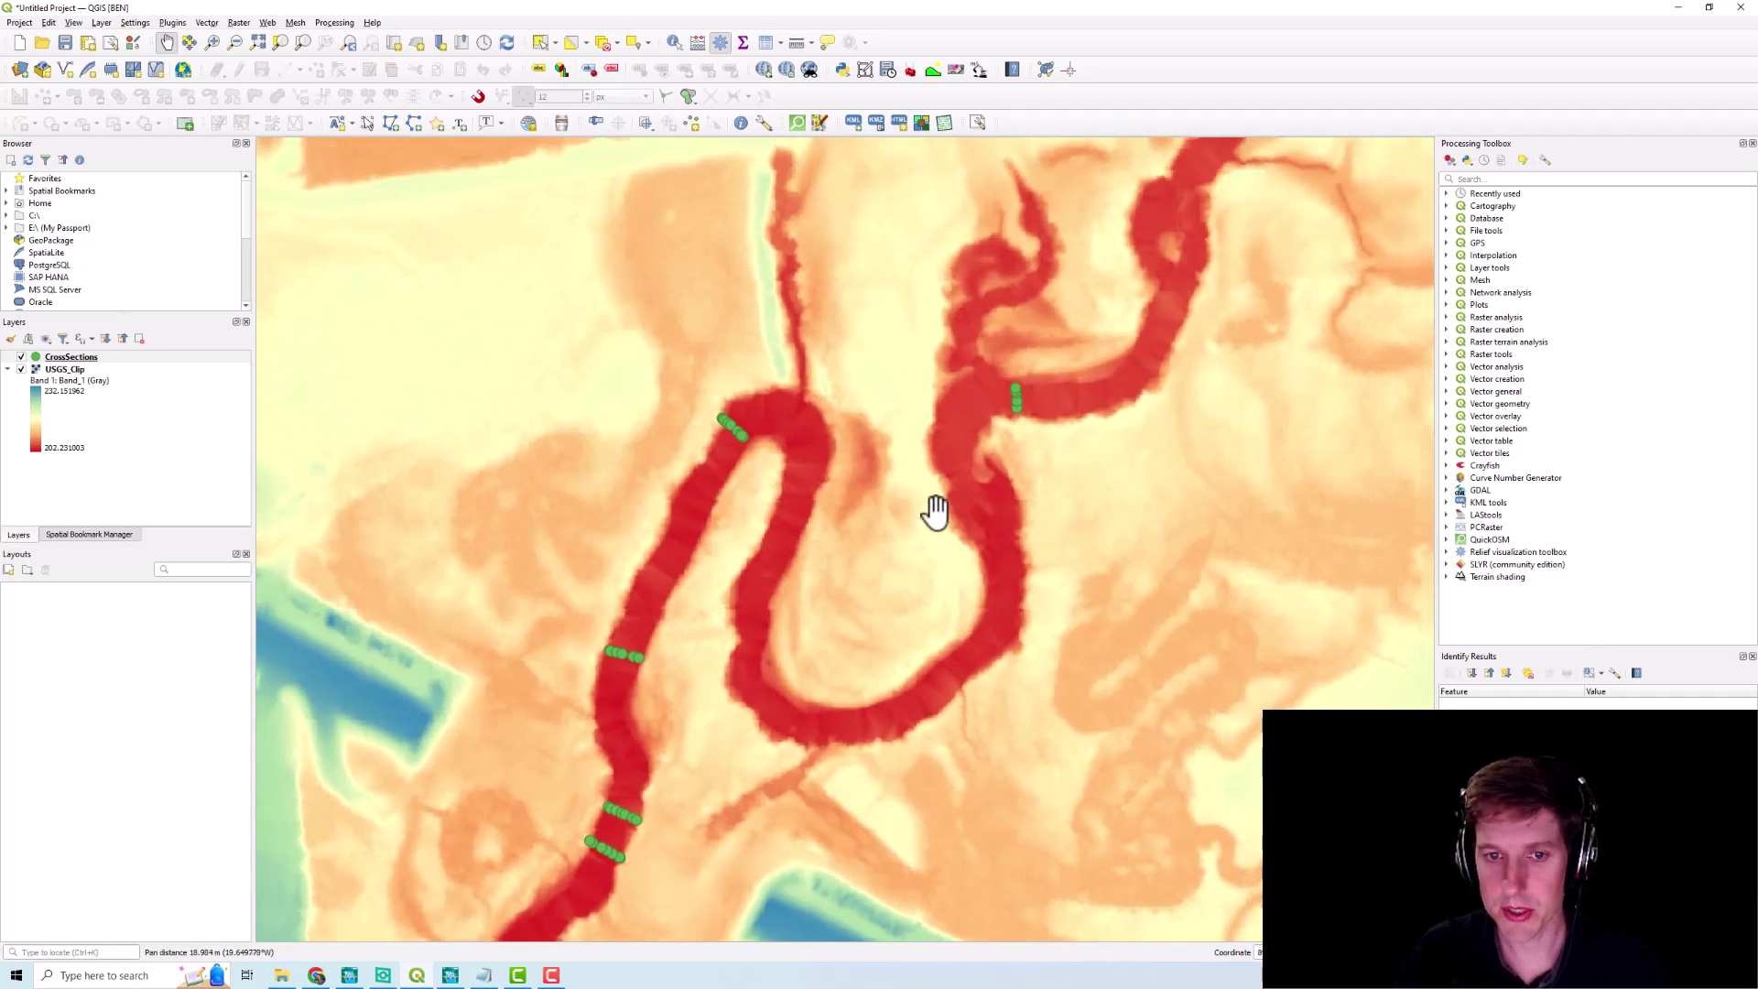
drag(934, 513, 928, 529)
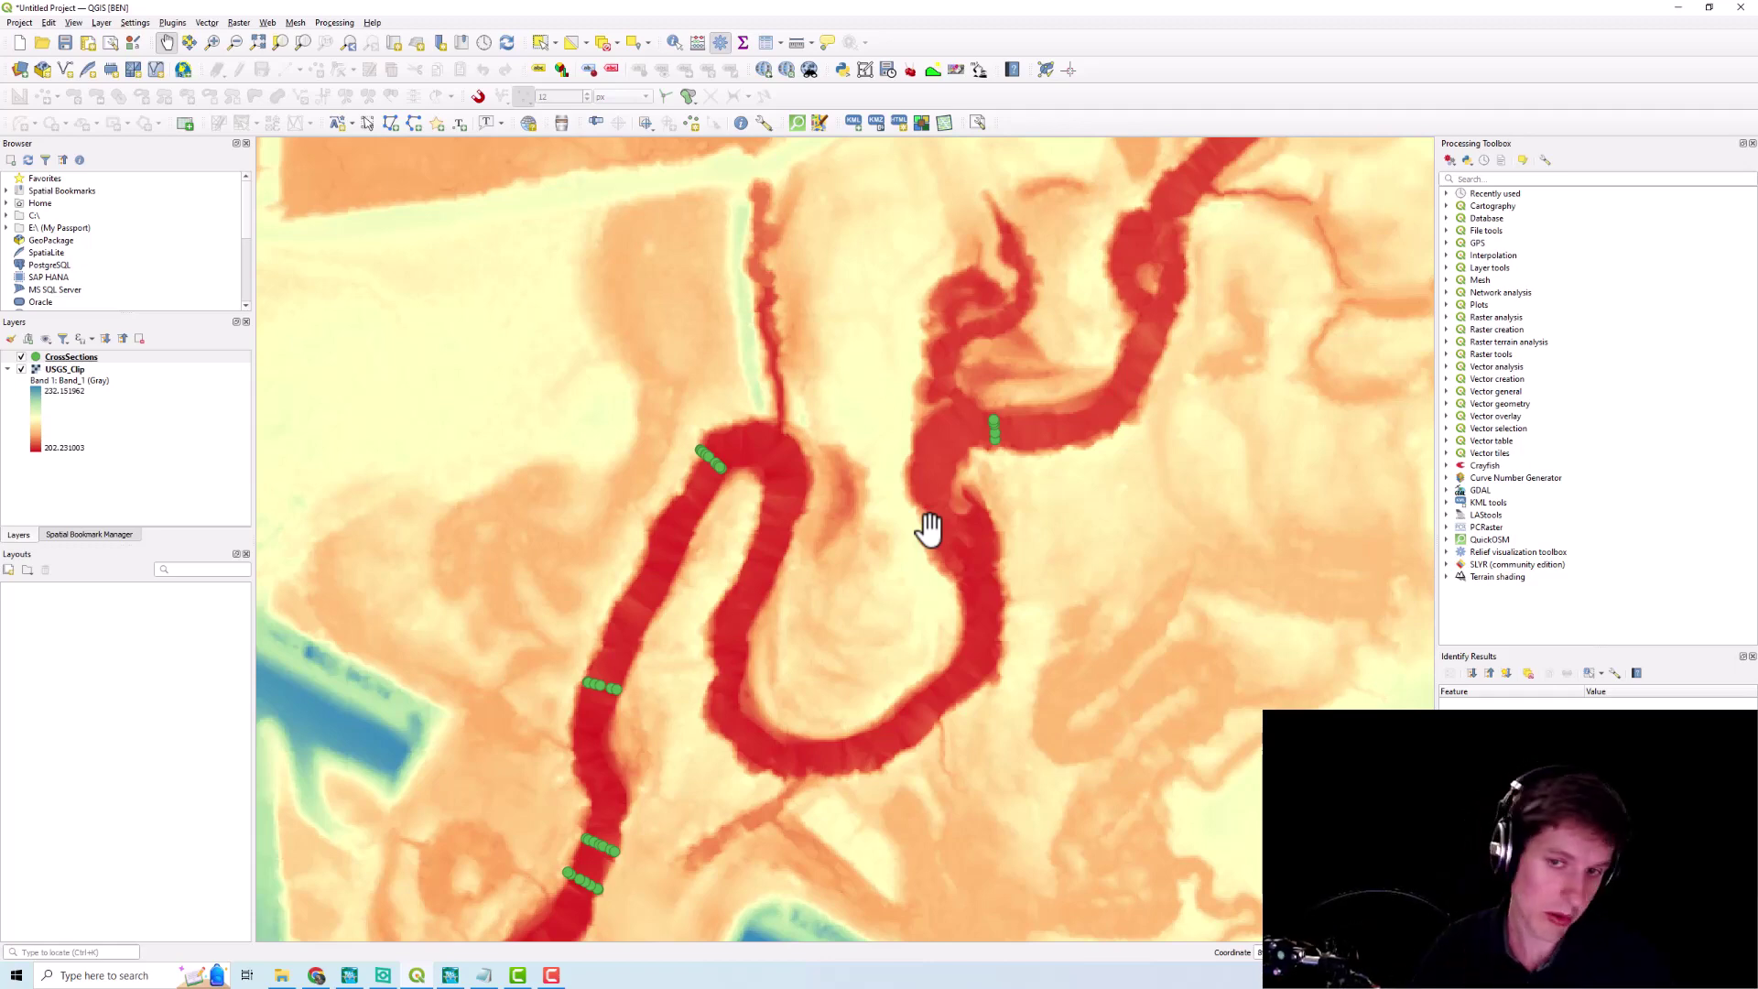
Flag USGS_Clip as representing an elevation surface, keeping the red profile line colour
right_click(58, 367)
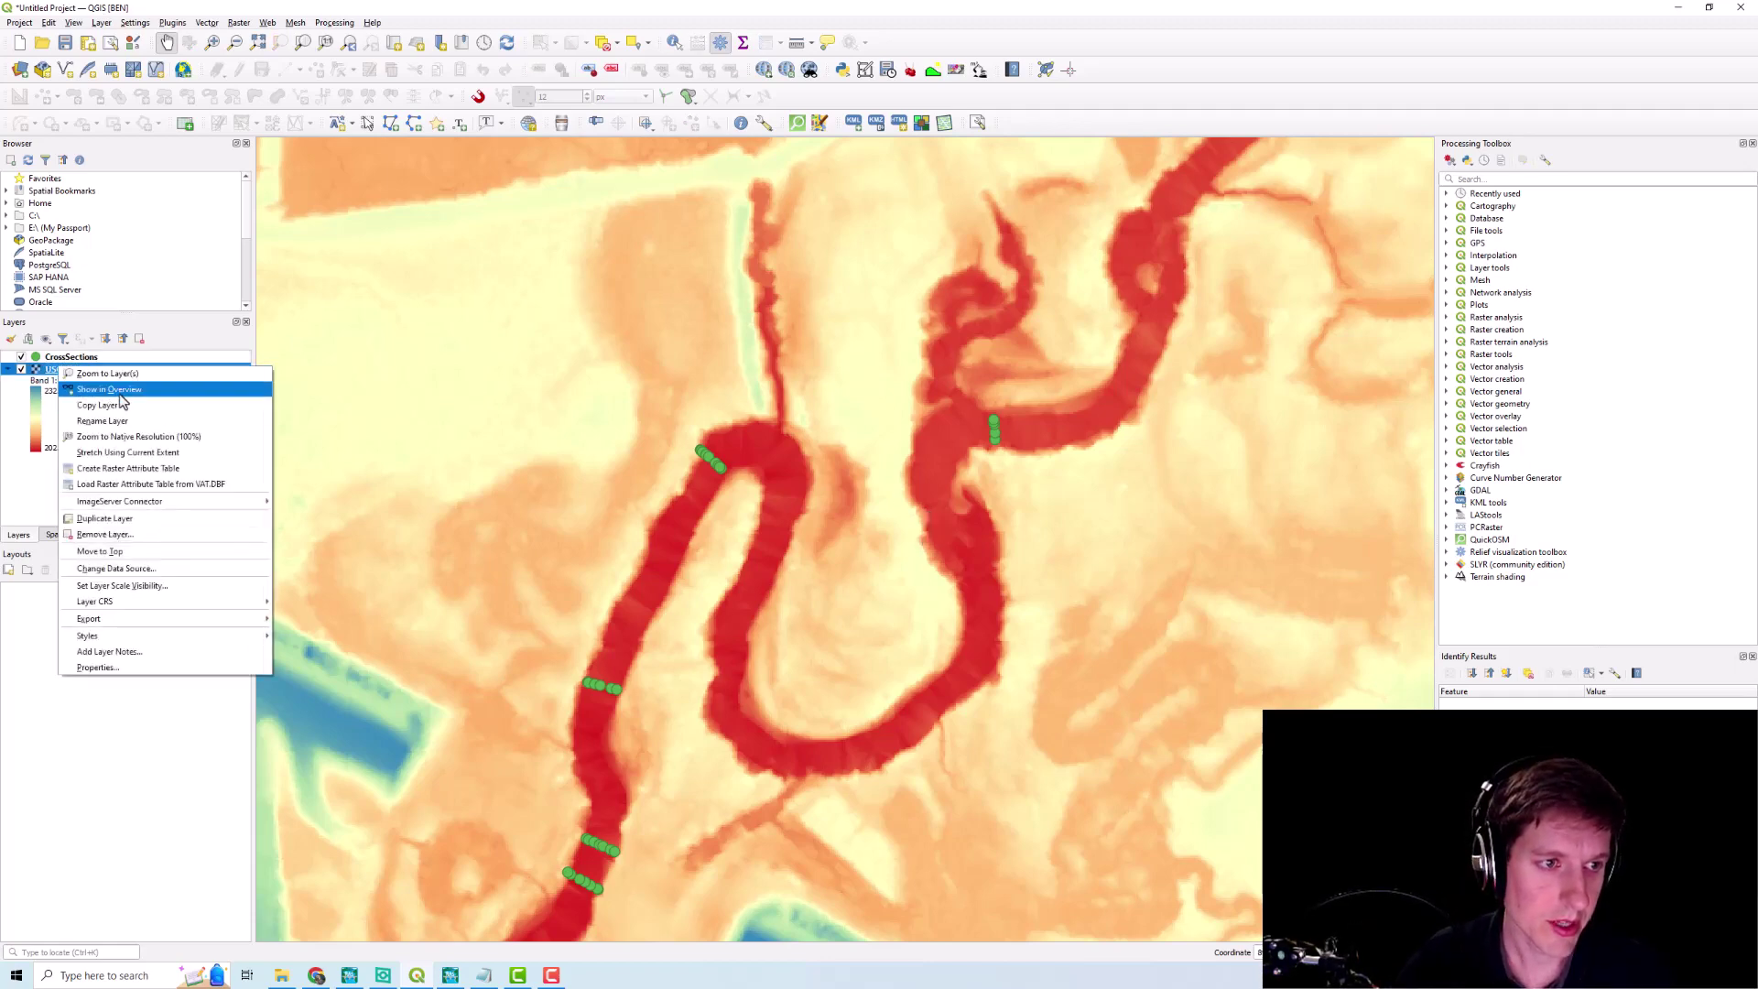
click(98, 667)
click(660, 432)
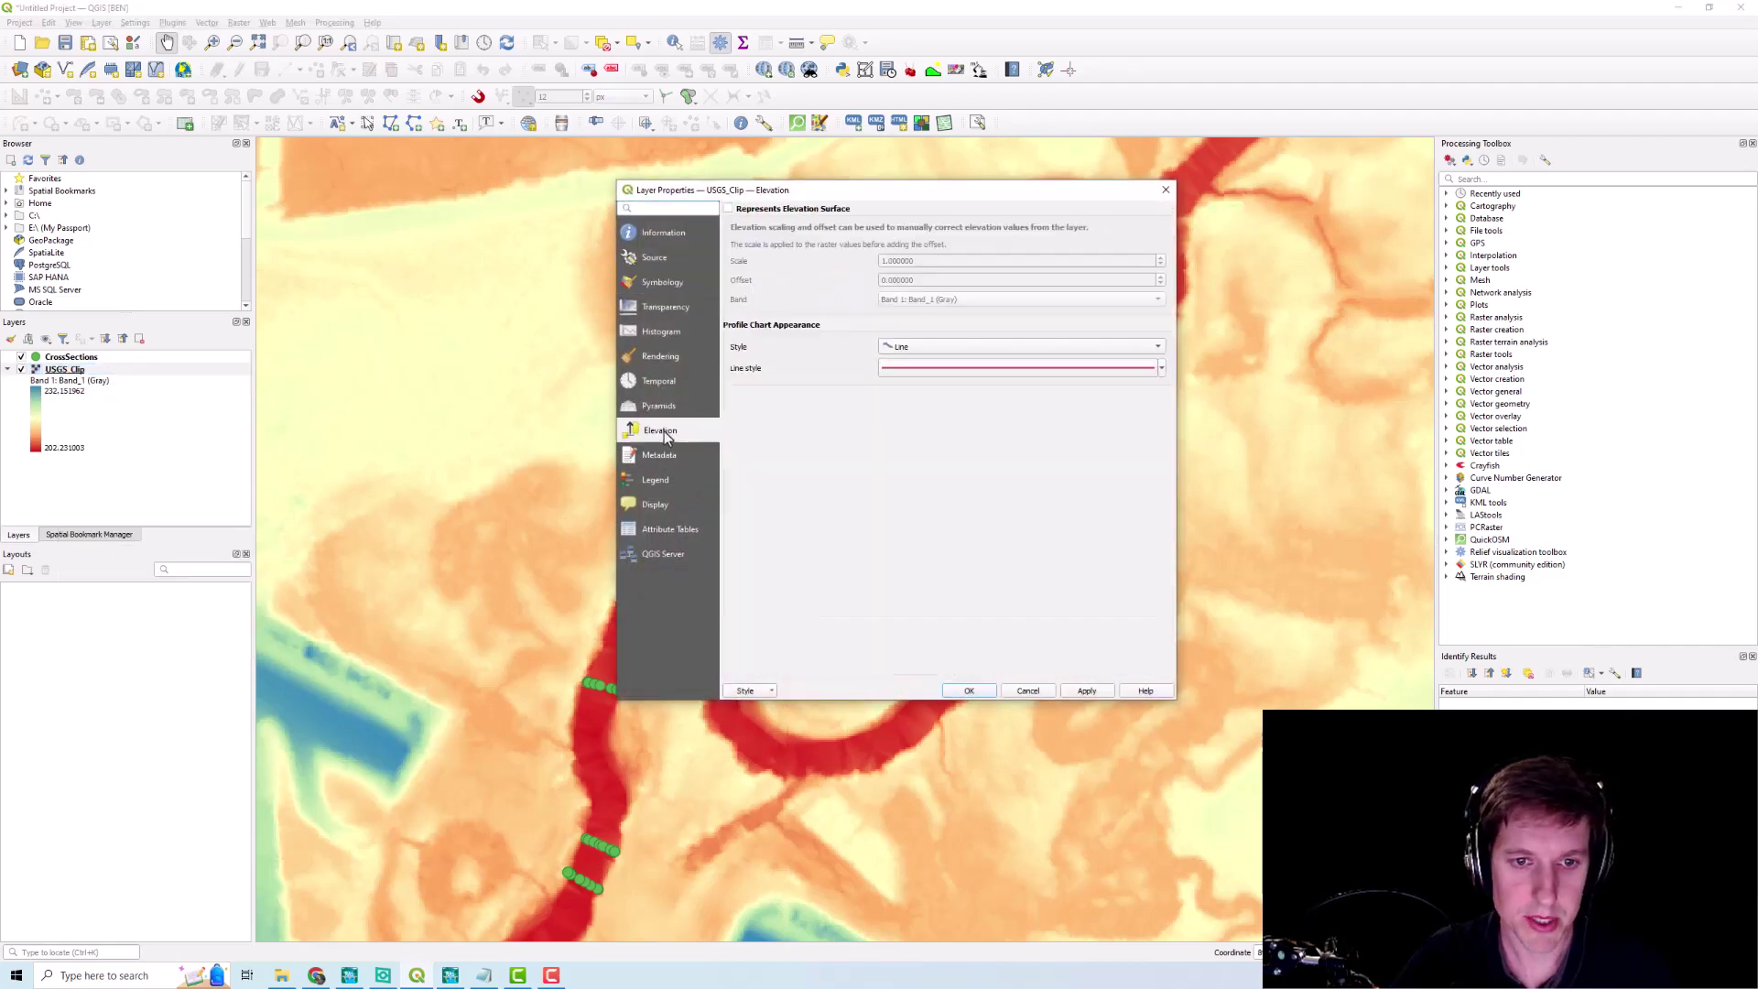
click(728, 210)
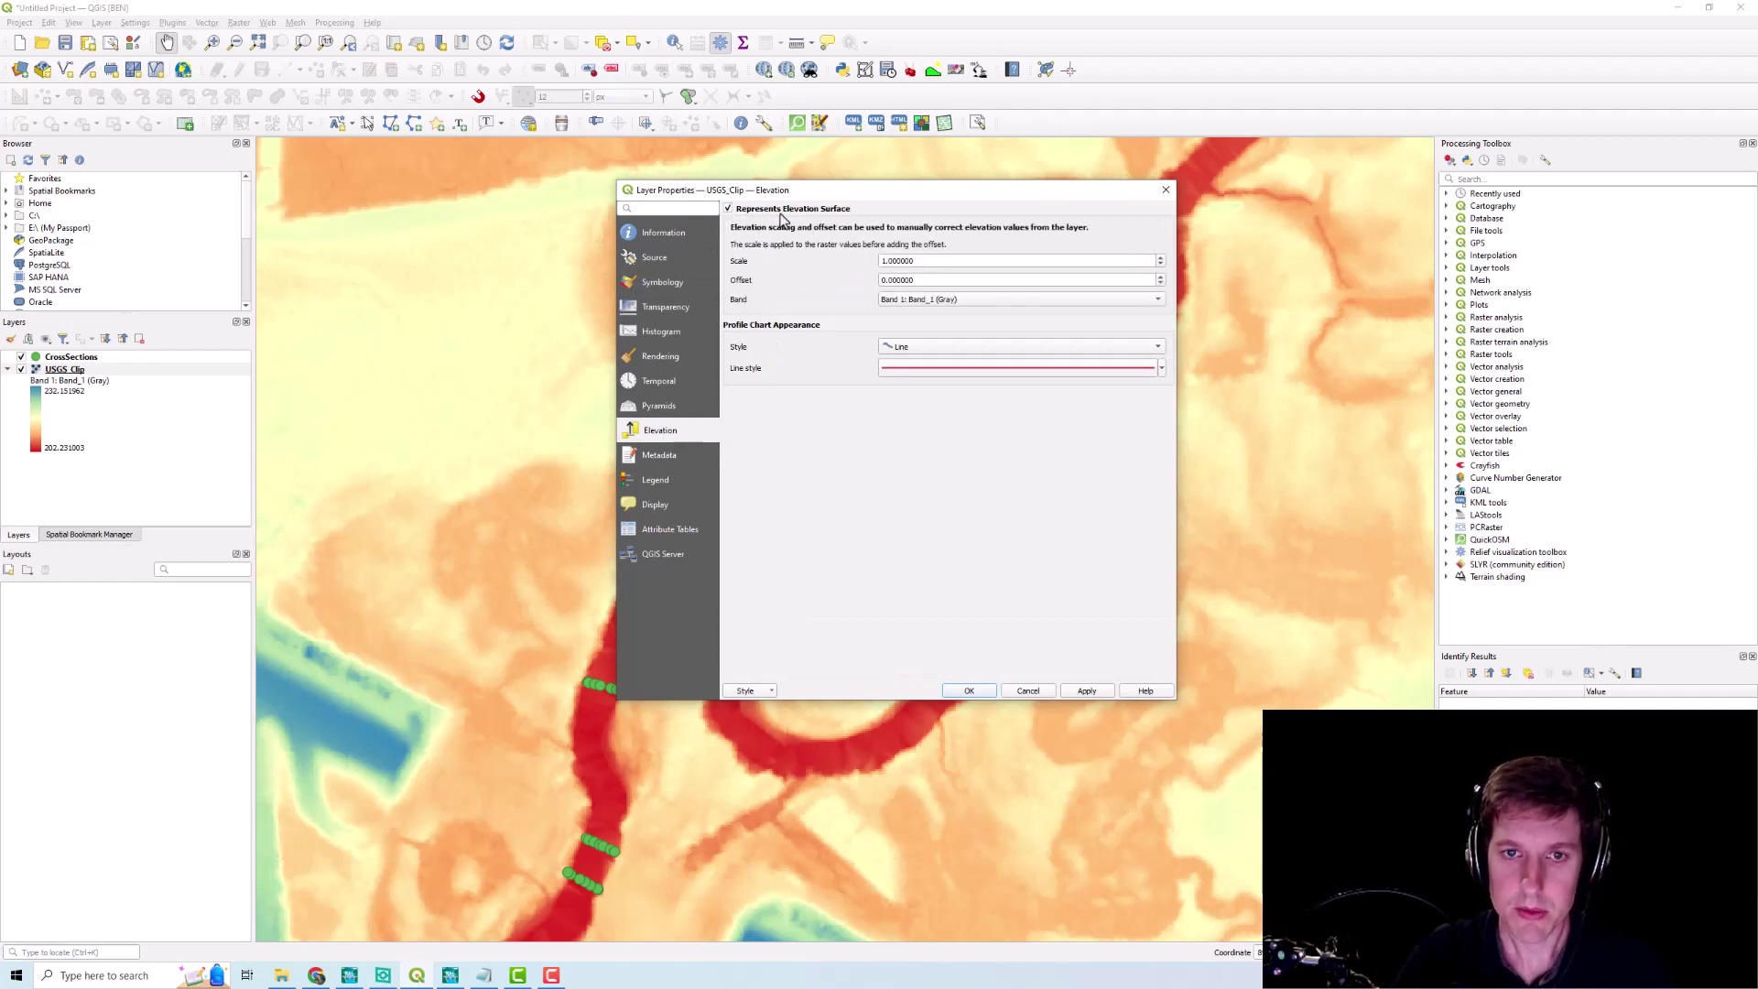
click(1160, 372)
click(1165, 375)
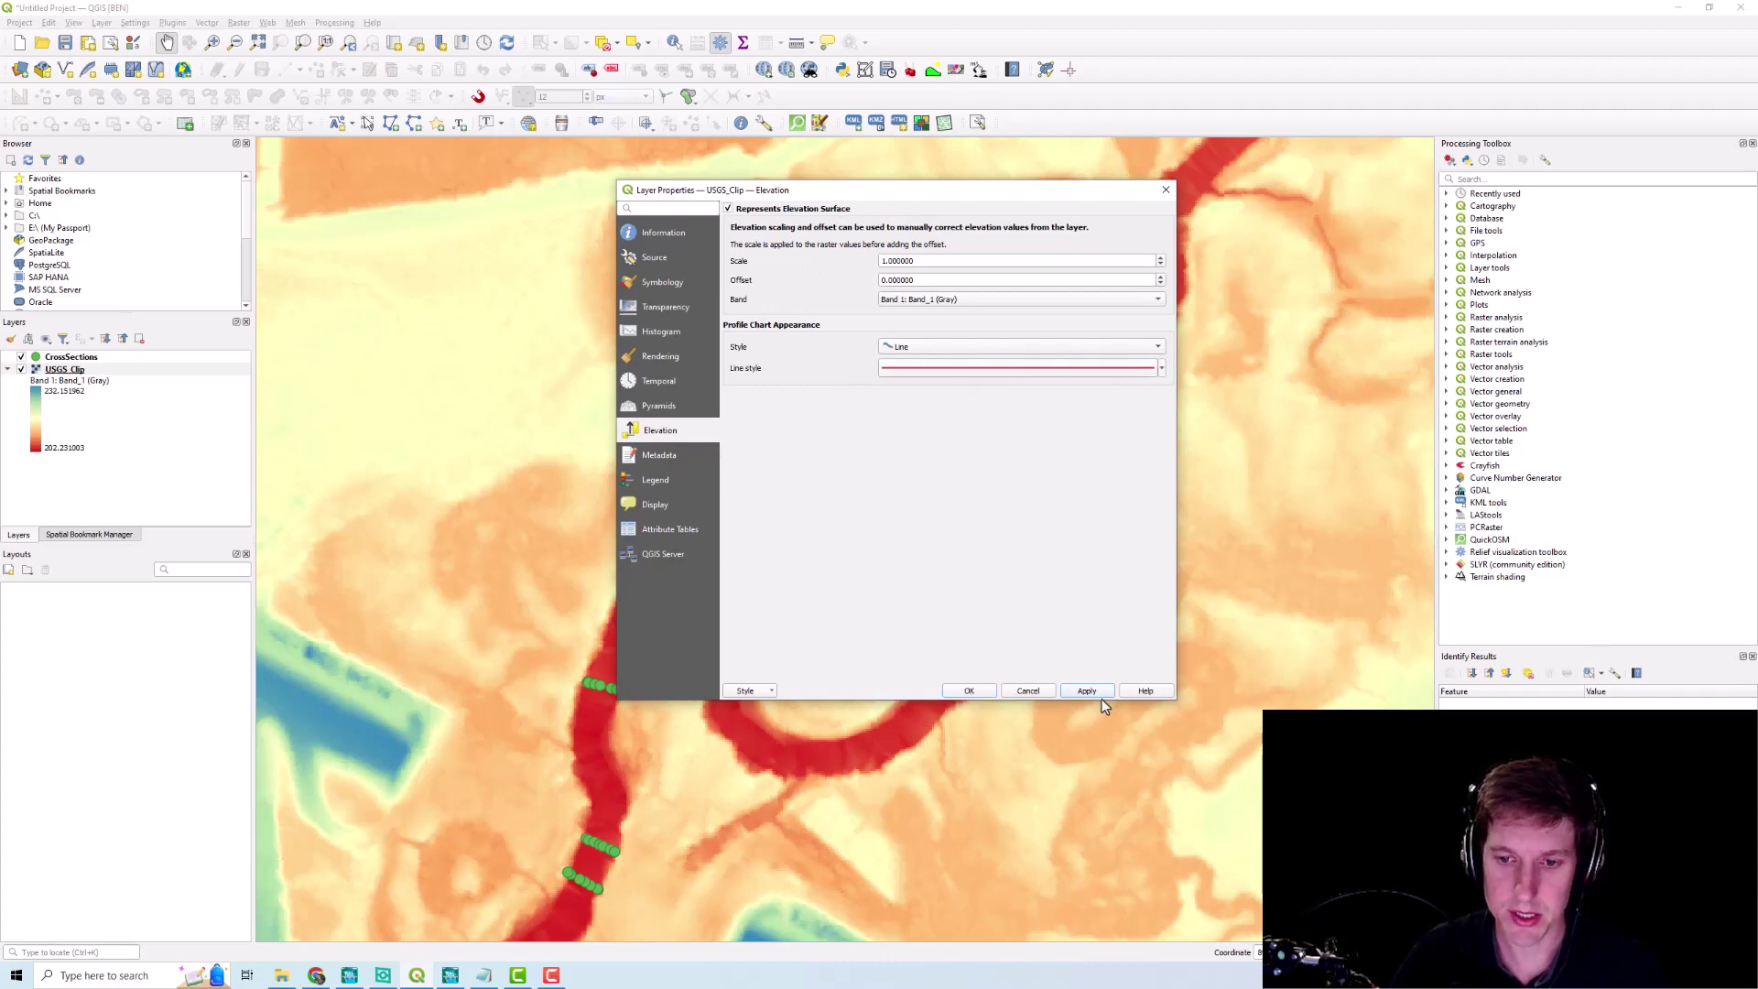
click(969, 691)
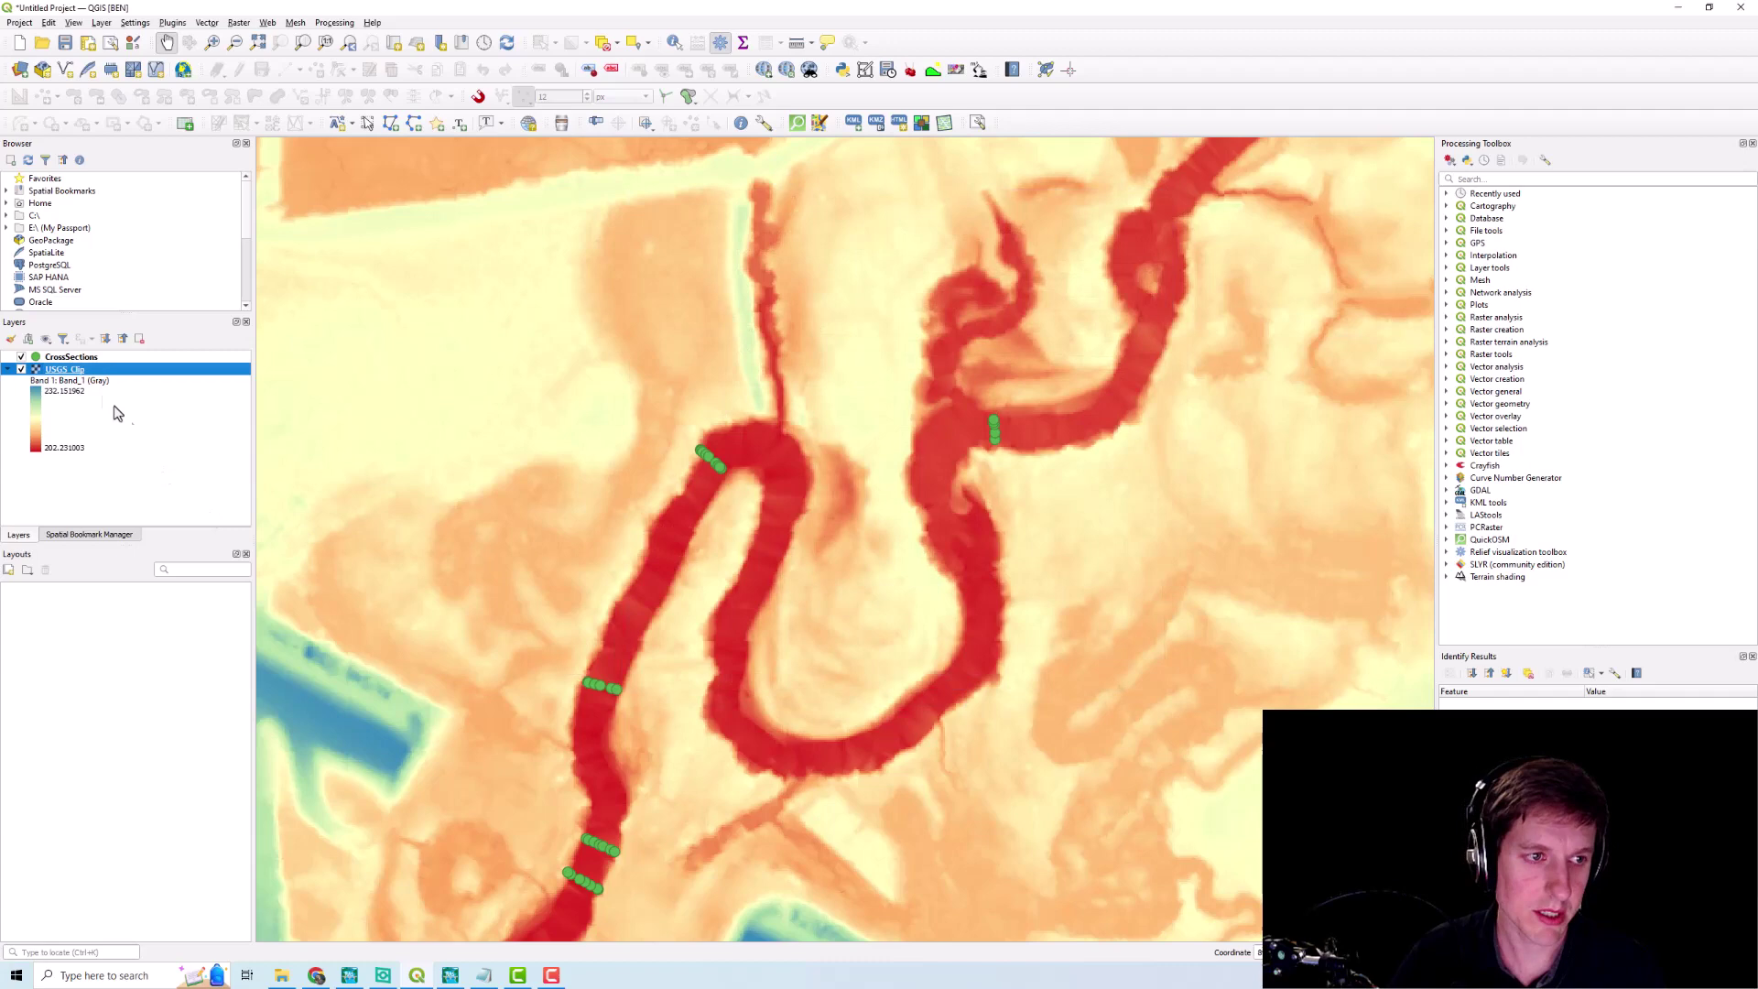
Select the CrossSections layer and open the Statistical Summary panel
click(112, 359)
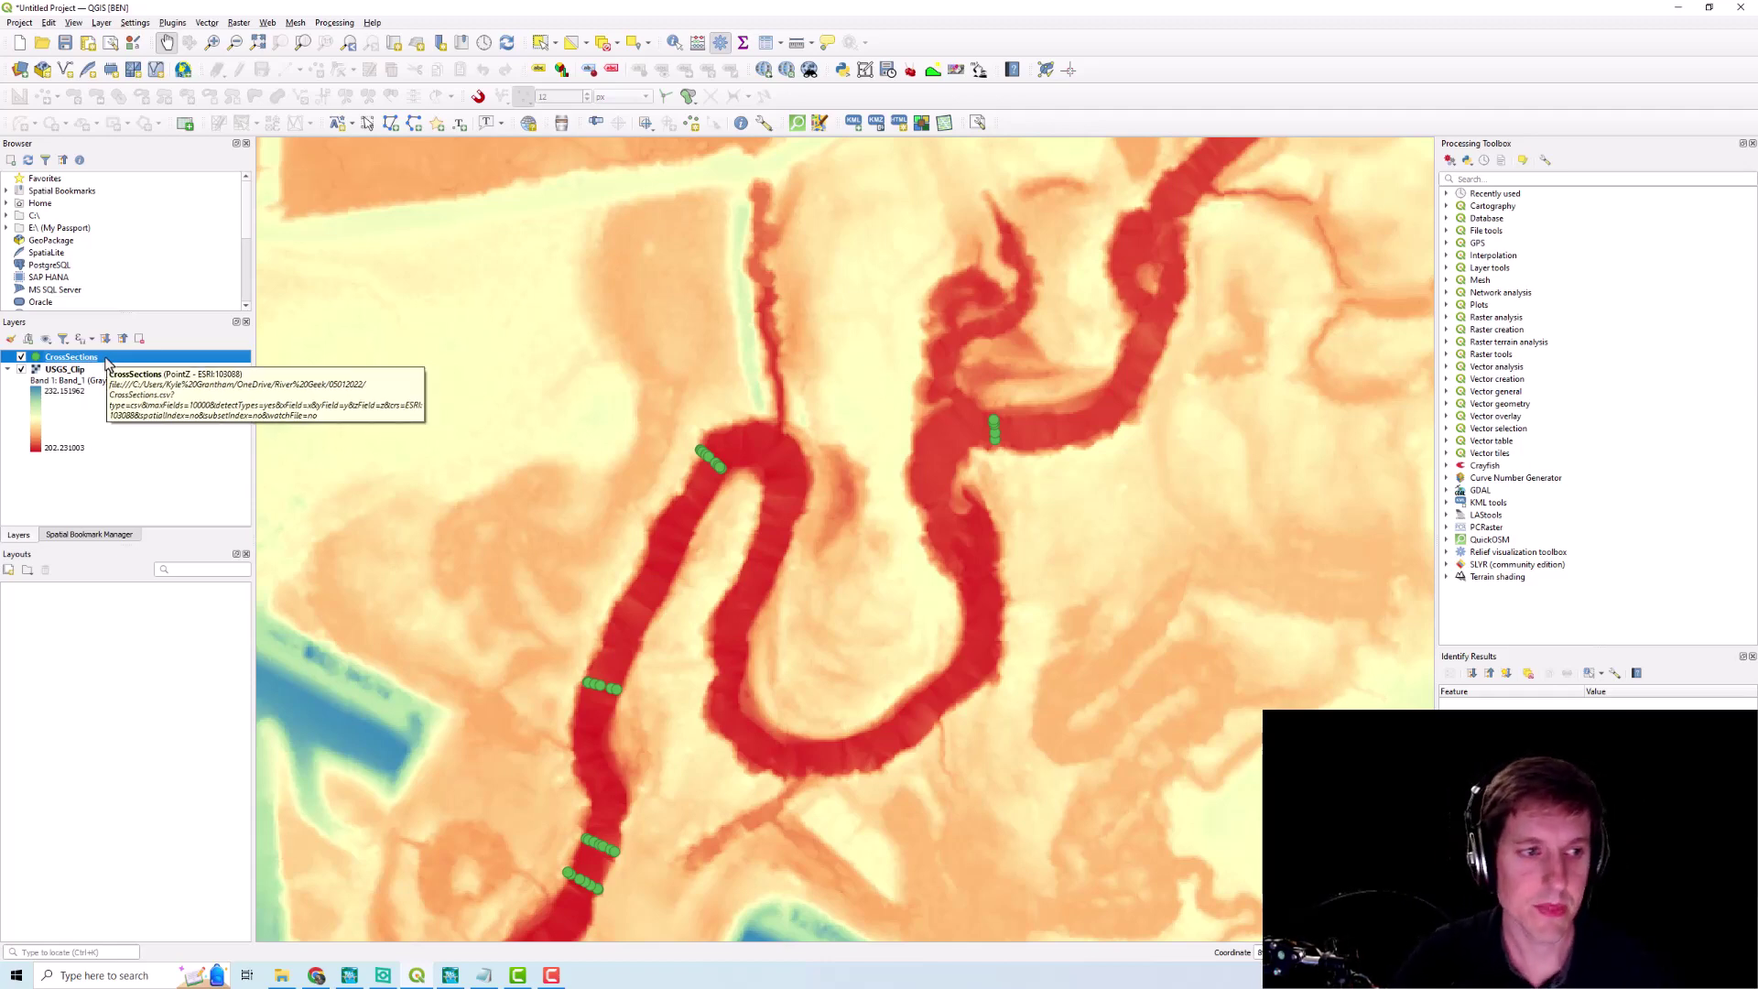
click(77, 22)
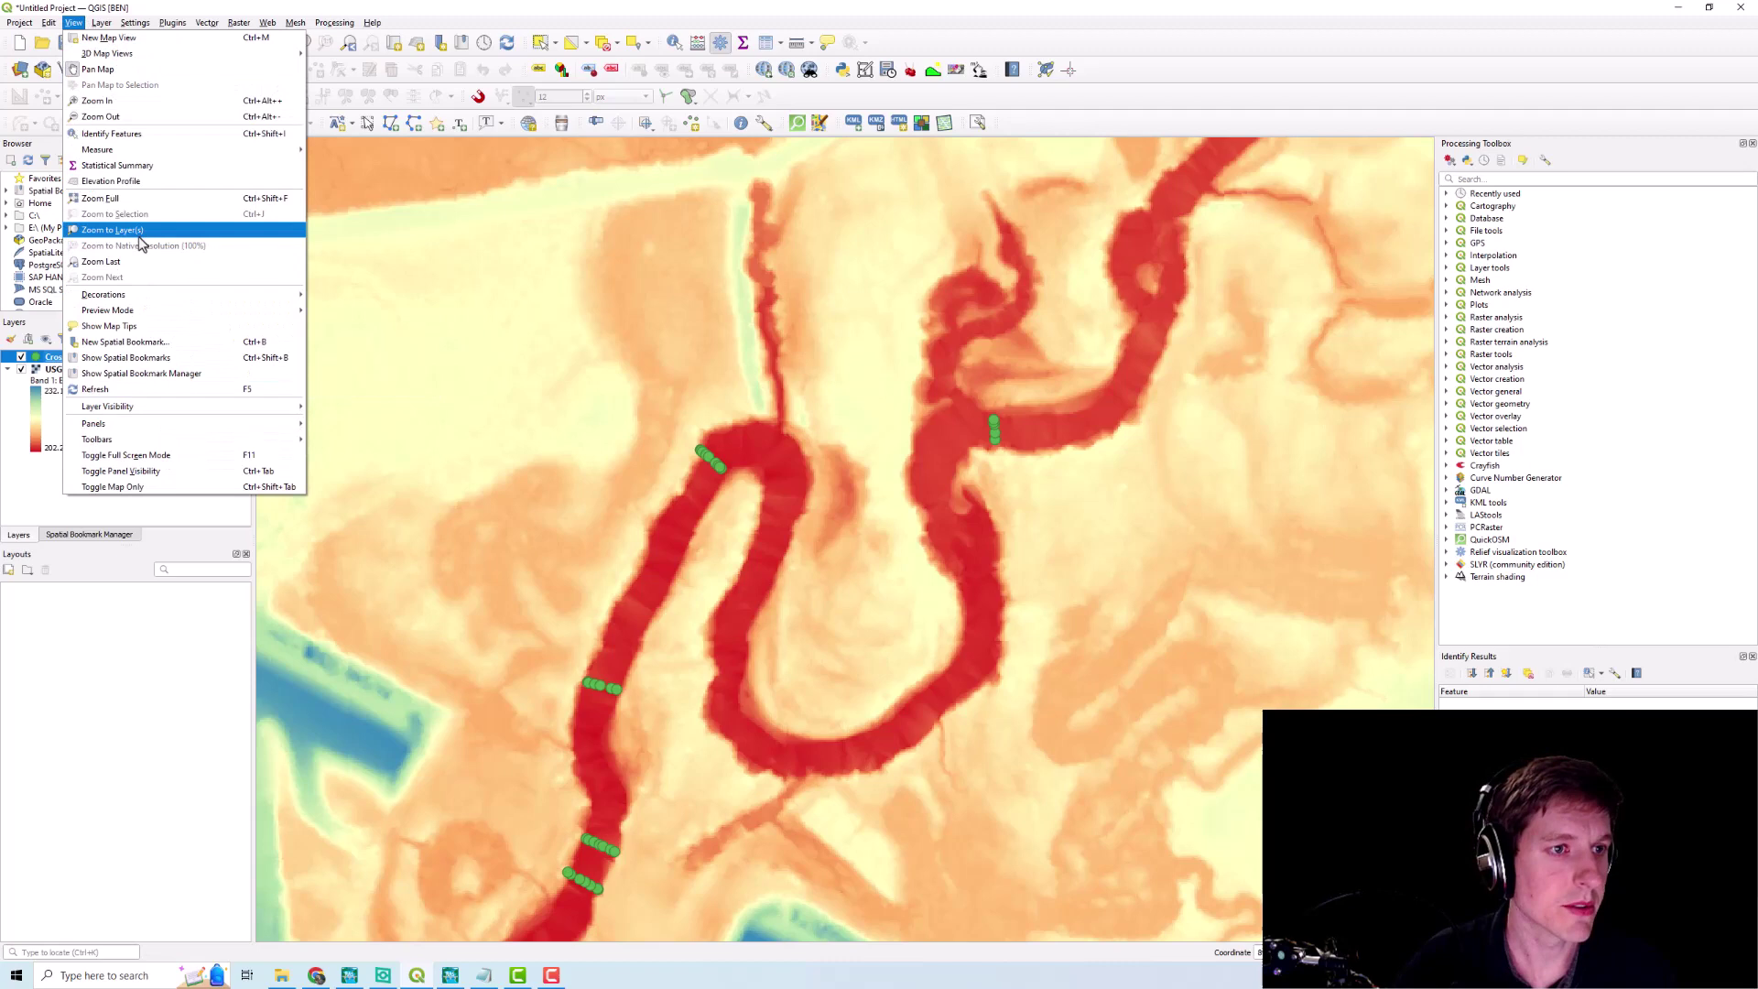
click(139, 166)
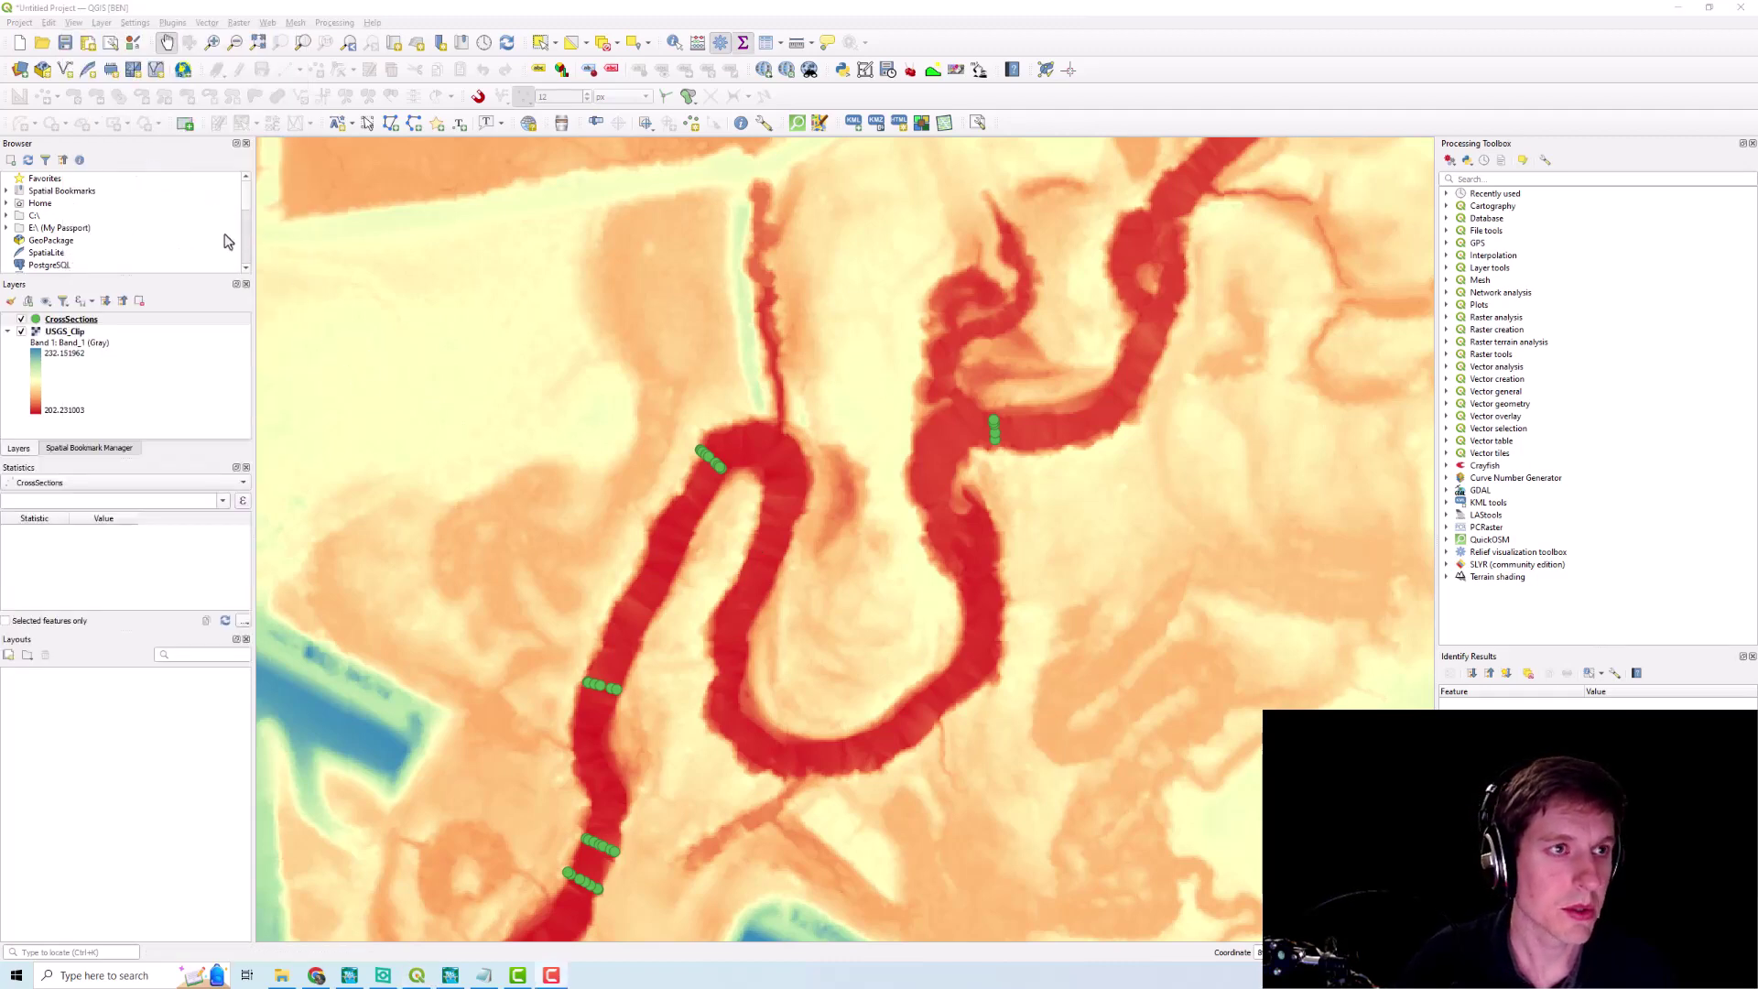
Open the Elevation Profile panel and make it taller
click(73, 21)
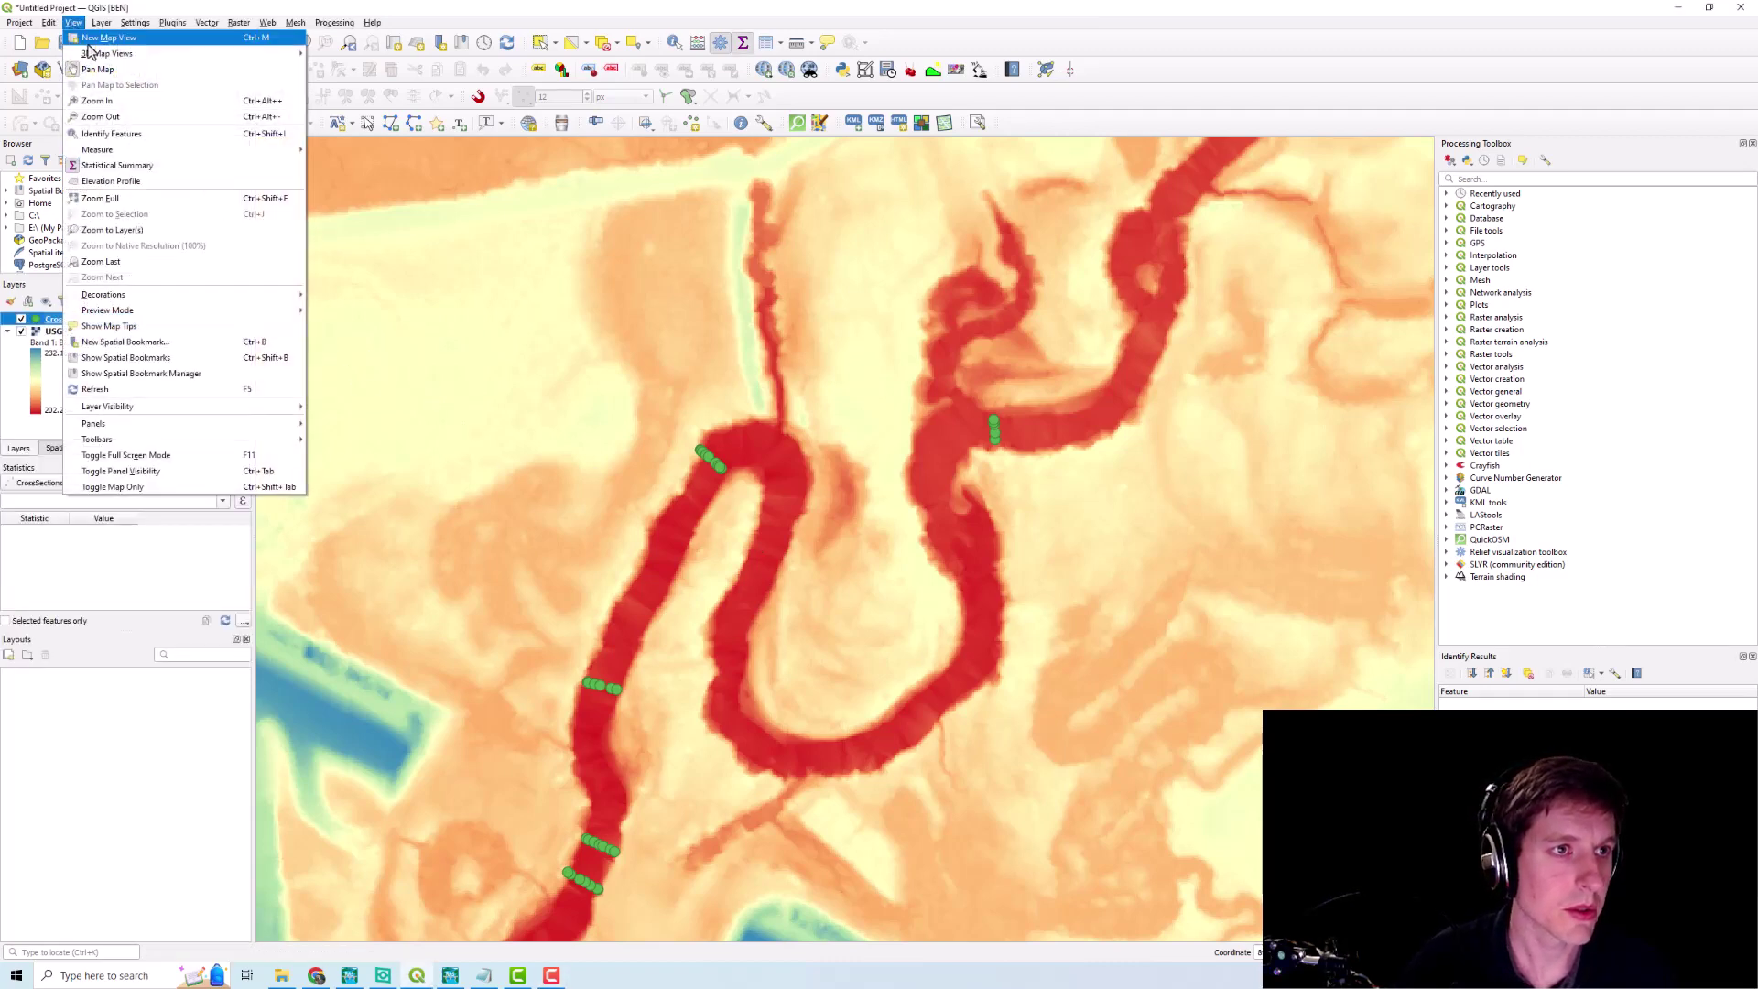
click(146, 194)
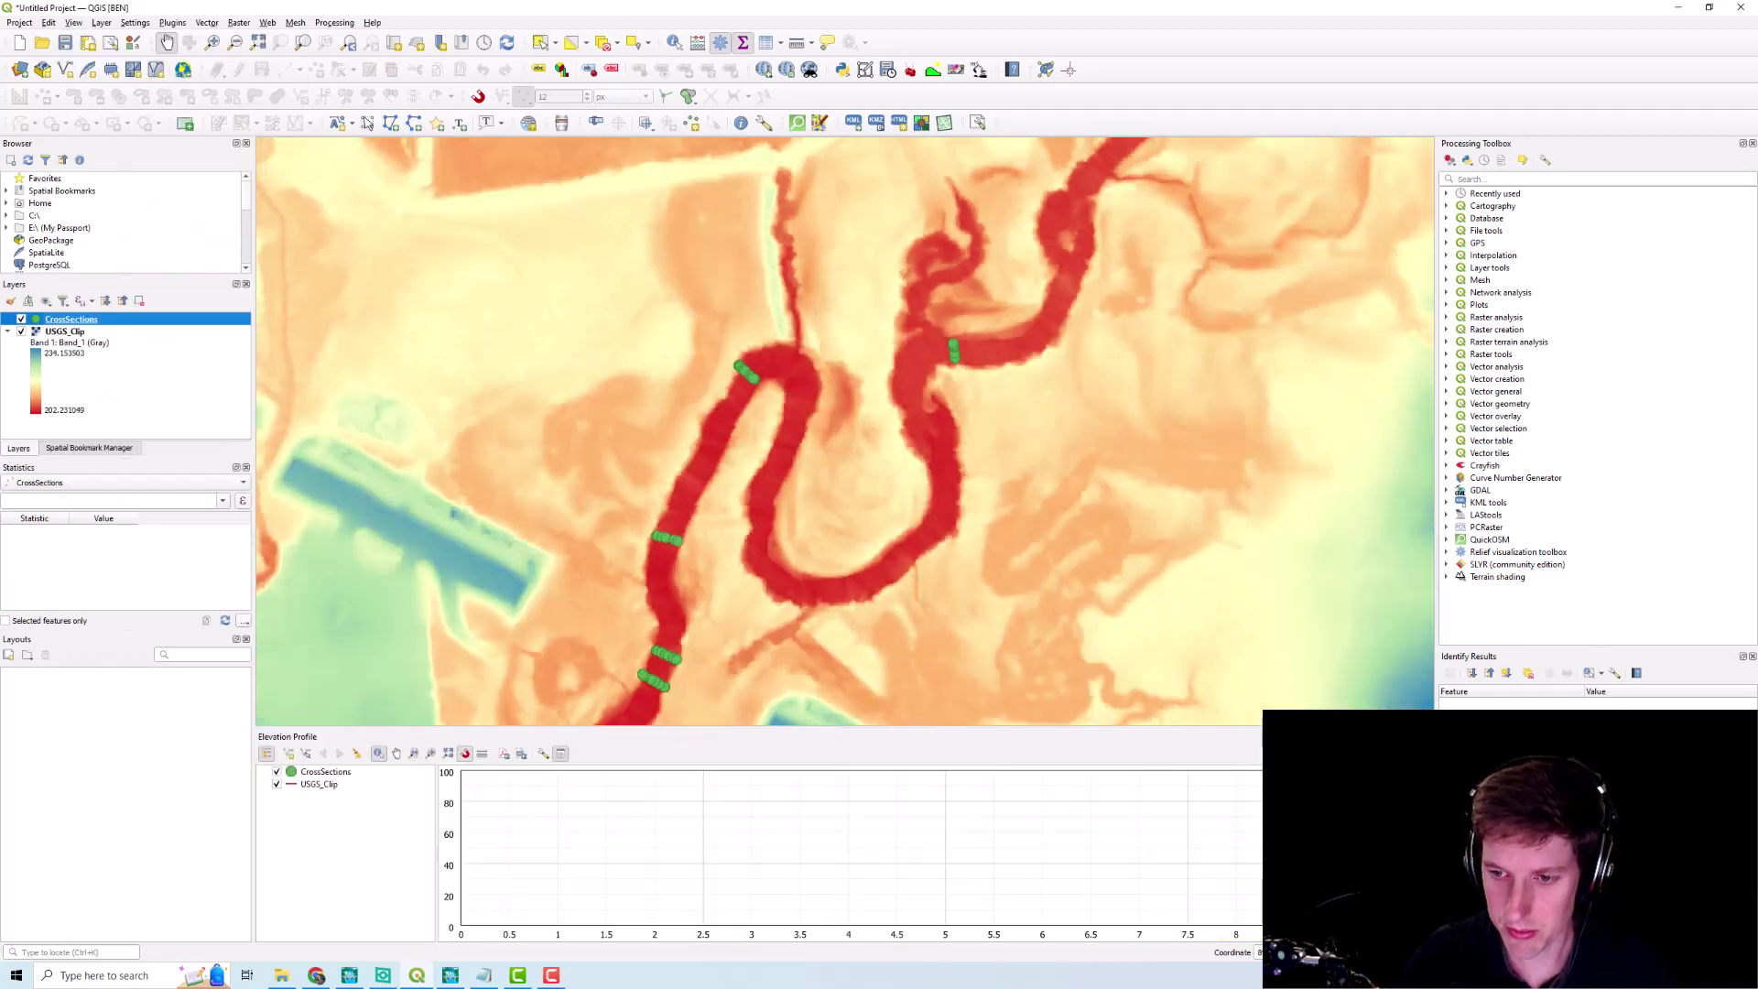
drag(1343, 730, 1343, 665)
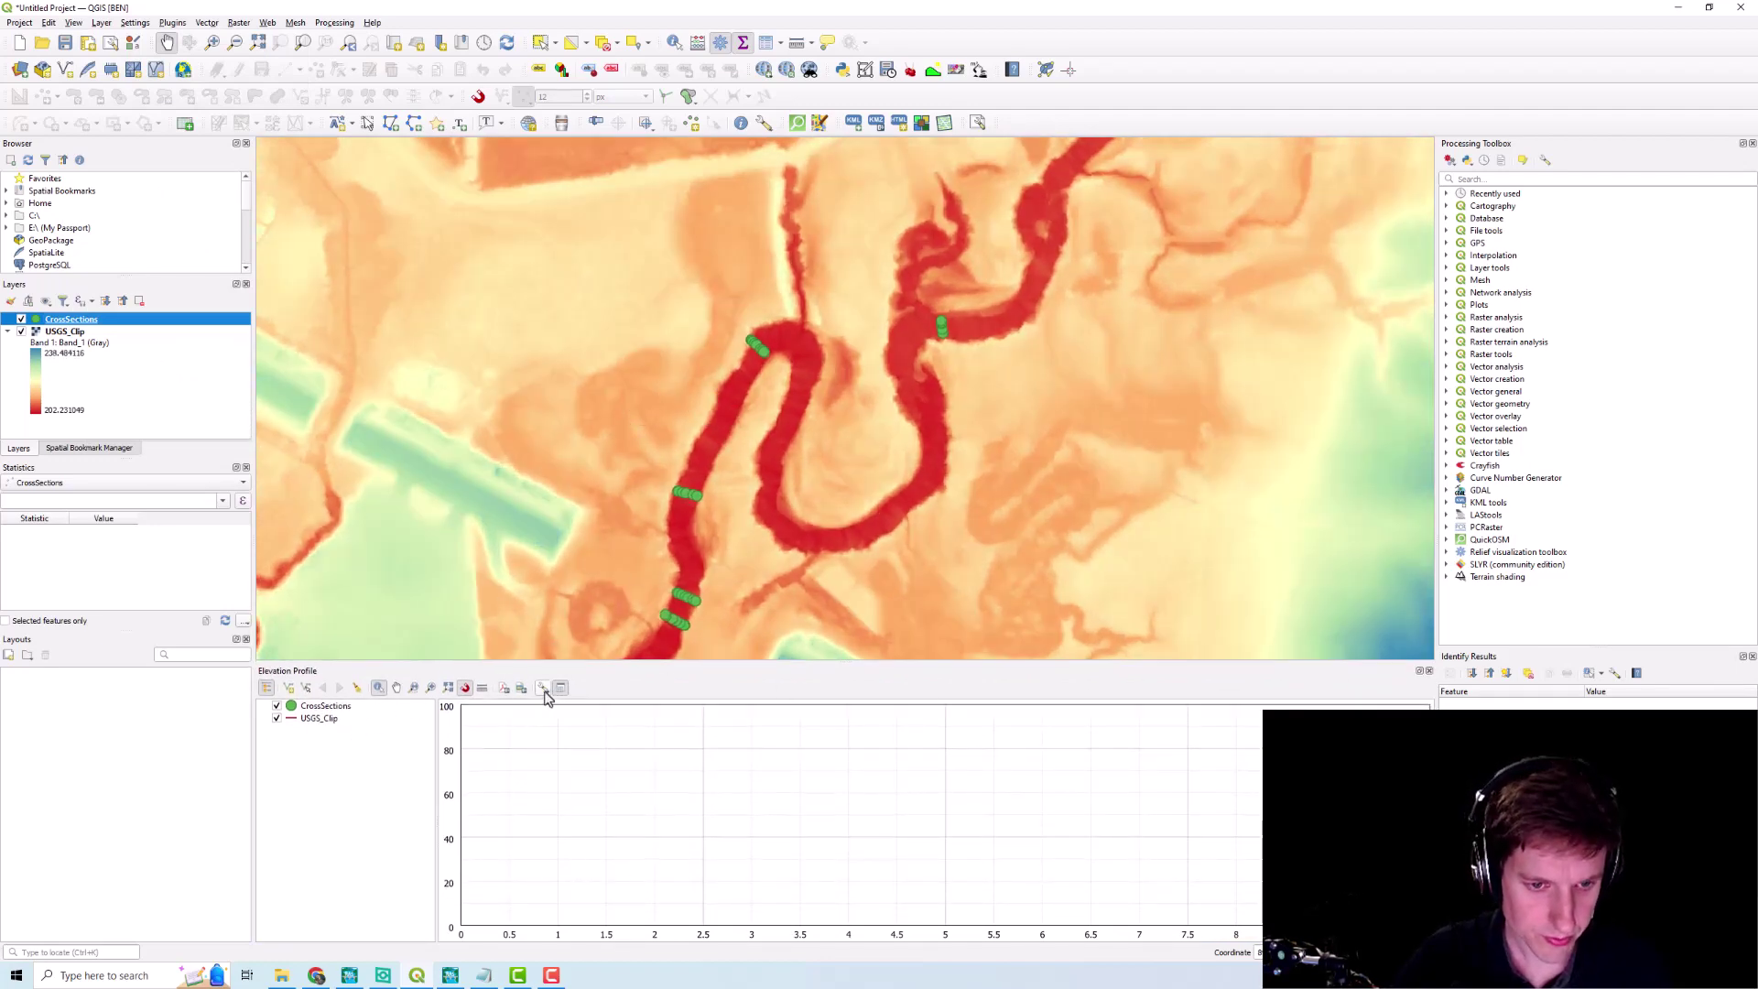
Capture a profile curve across the northern bend transect to plot DEM against survey points
click(290, 690)
drag(877, 400, 870, 449)
scroll(757, 408, up, 5)
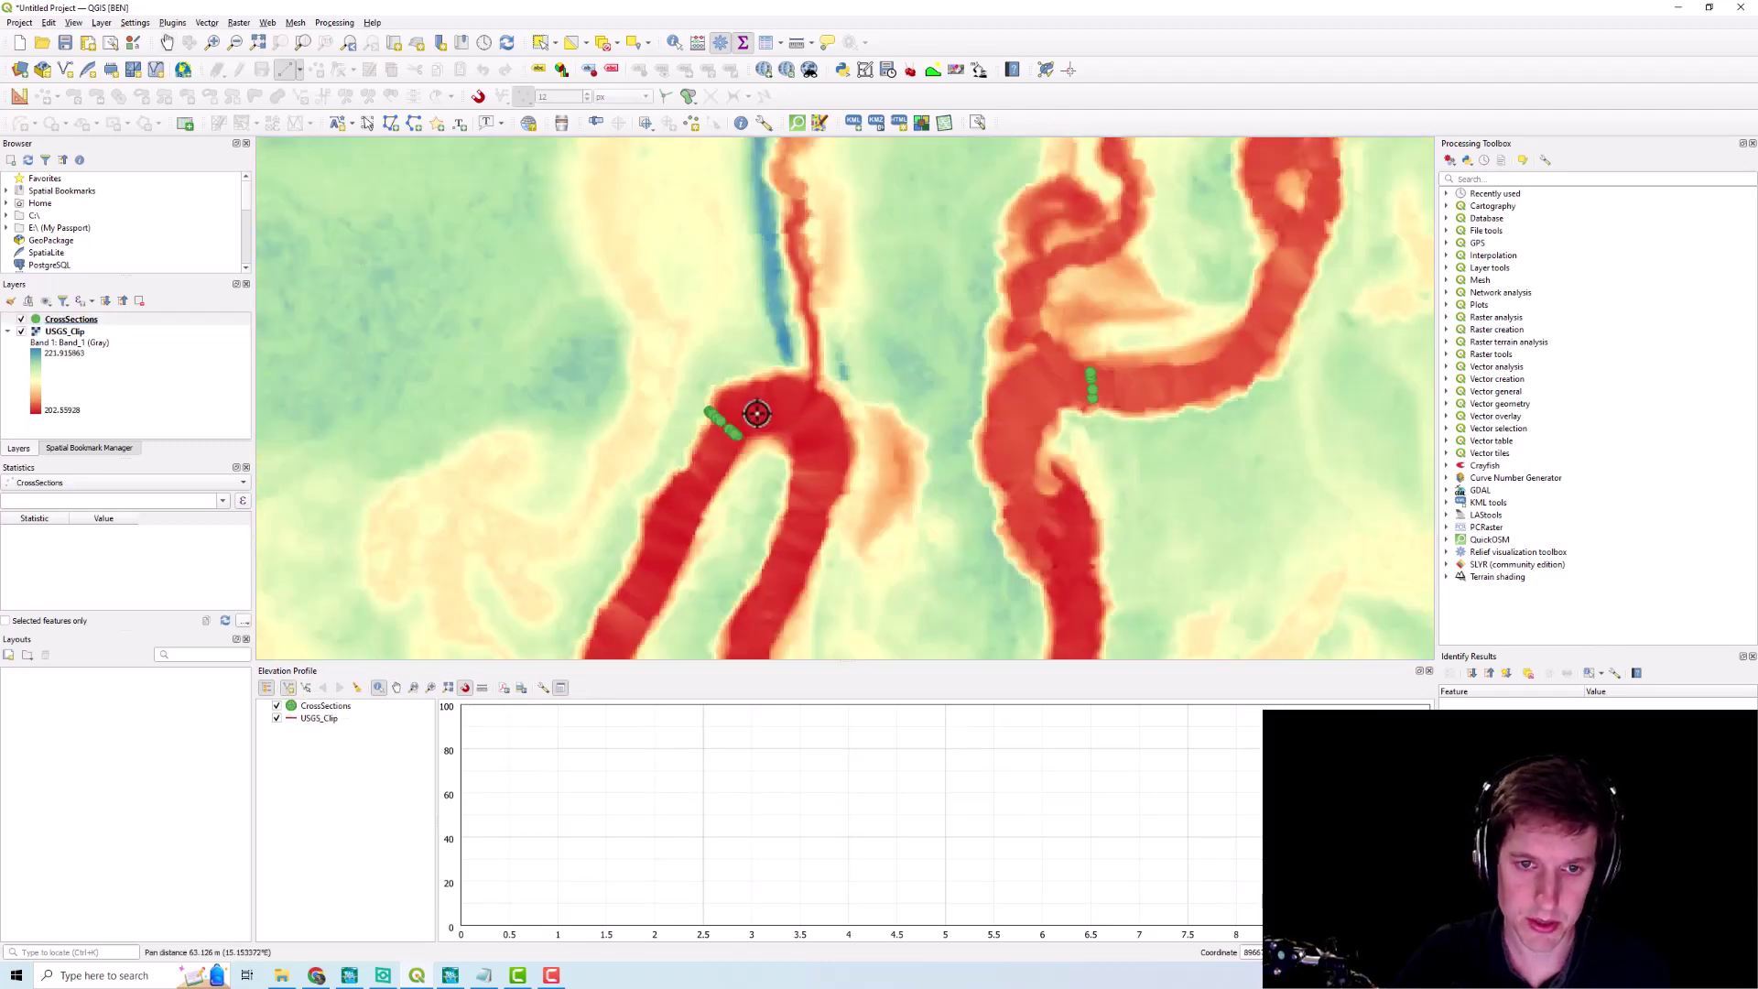
click(781, 530)
click(741, 478)
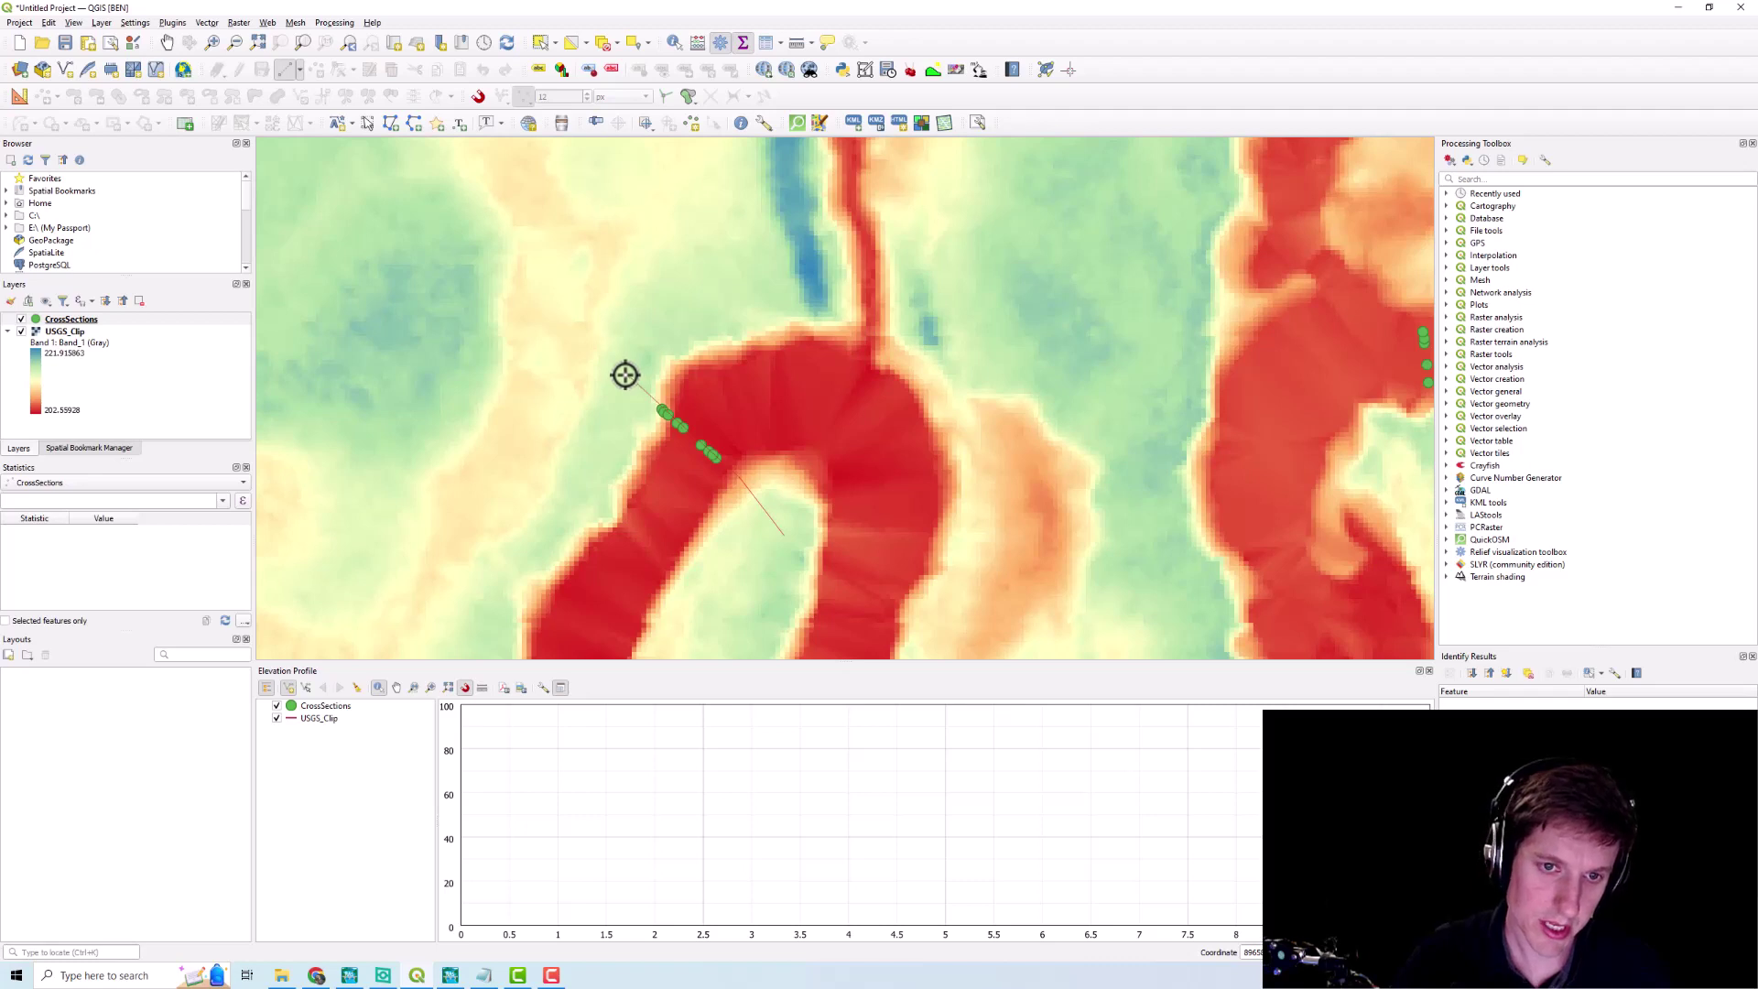
right_click(624, 374)
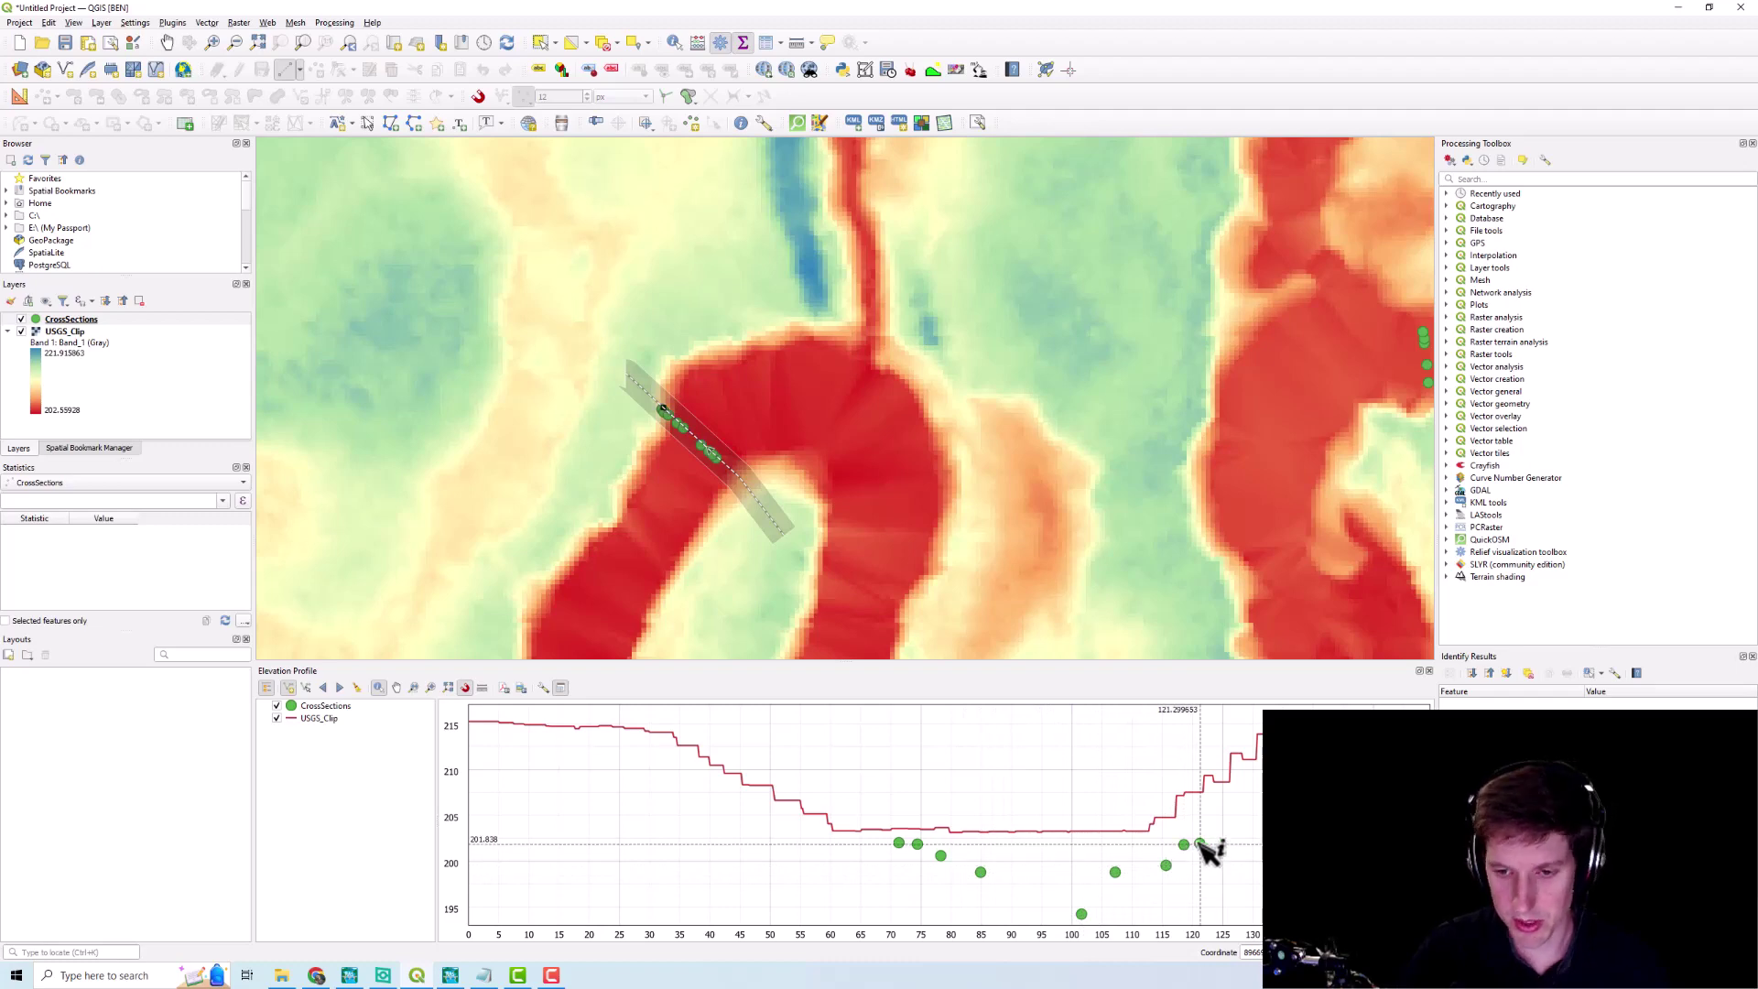
drag(827, 581, 946, 110)
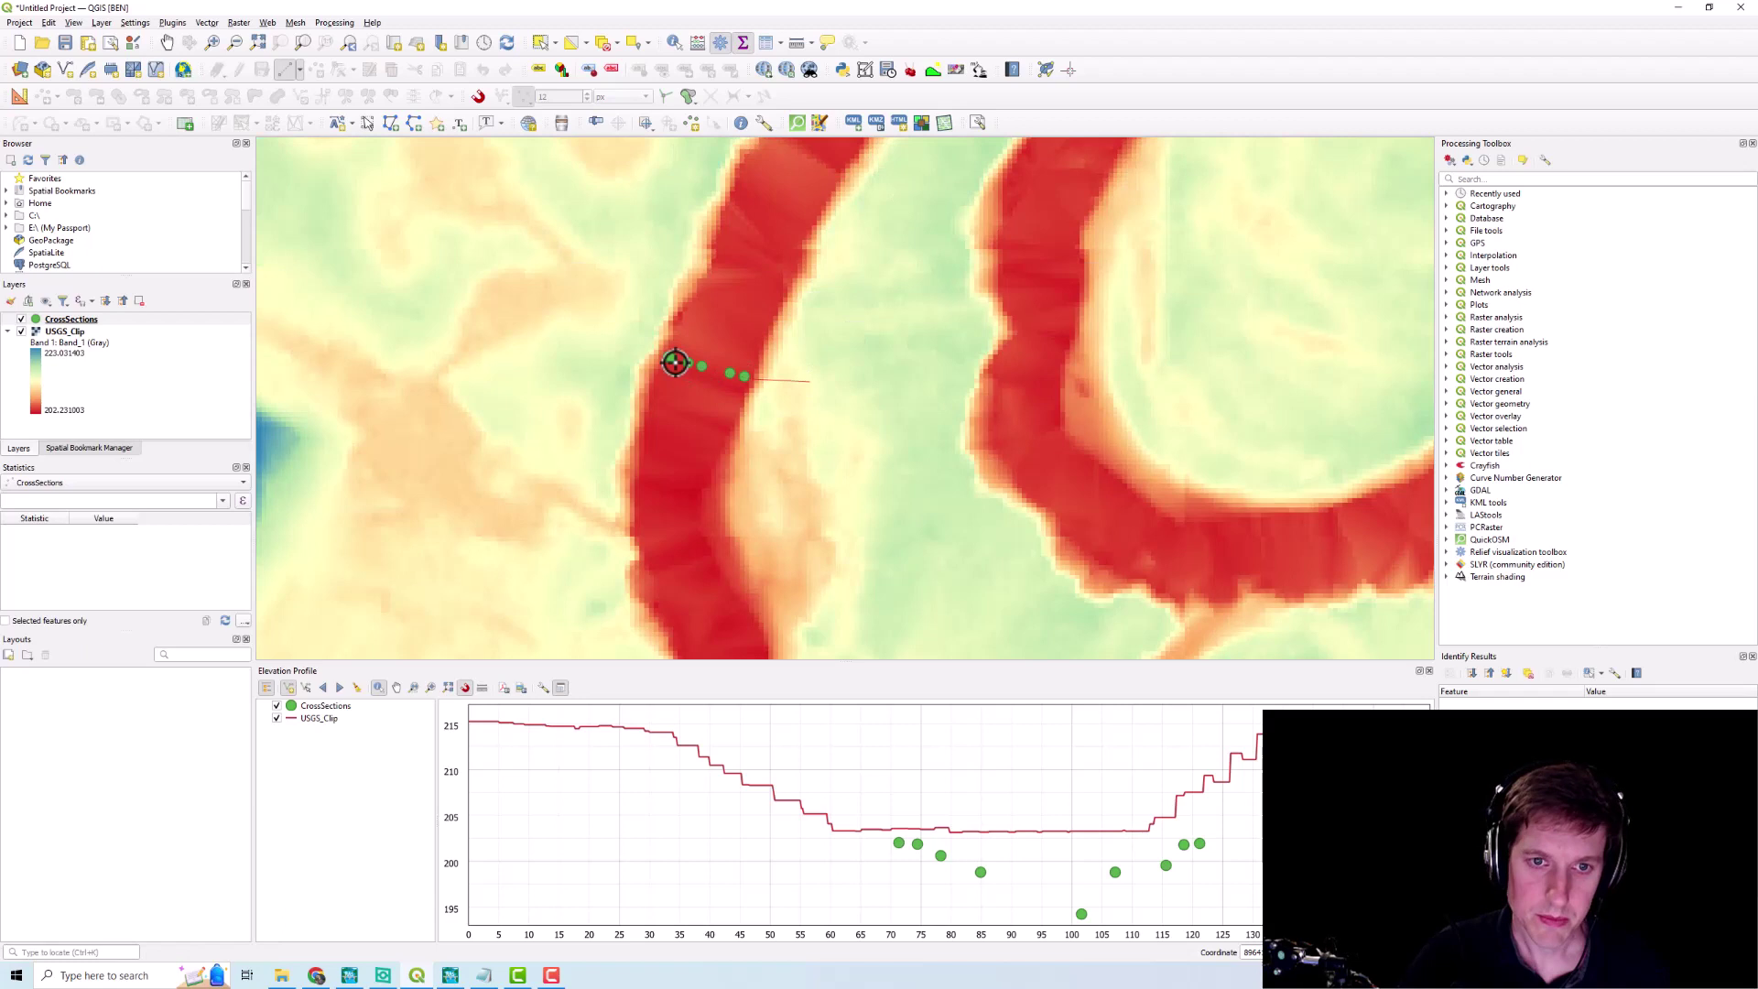
Finish a second cross-section across another transect, then bring the next transect into view
click(627, 348)
right_click(627, 348)
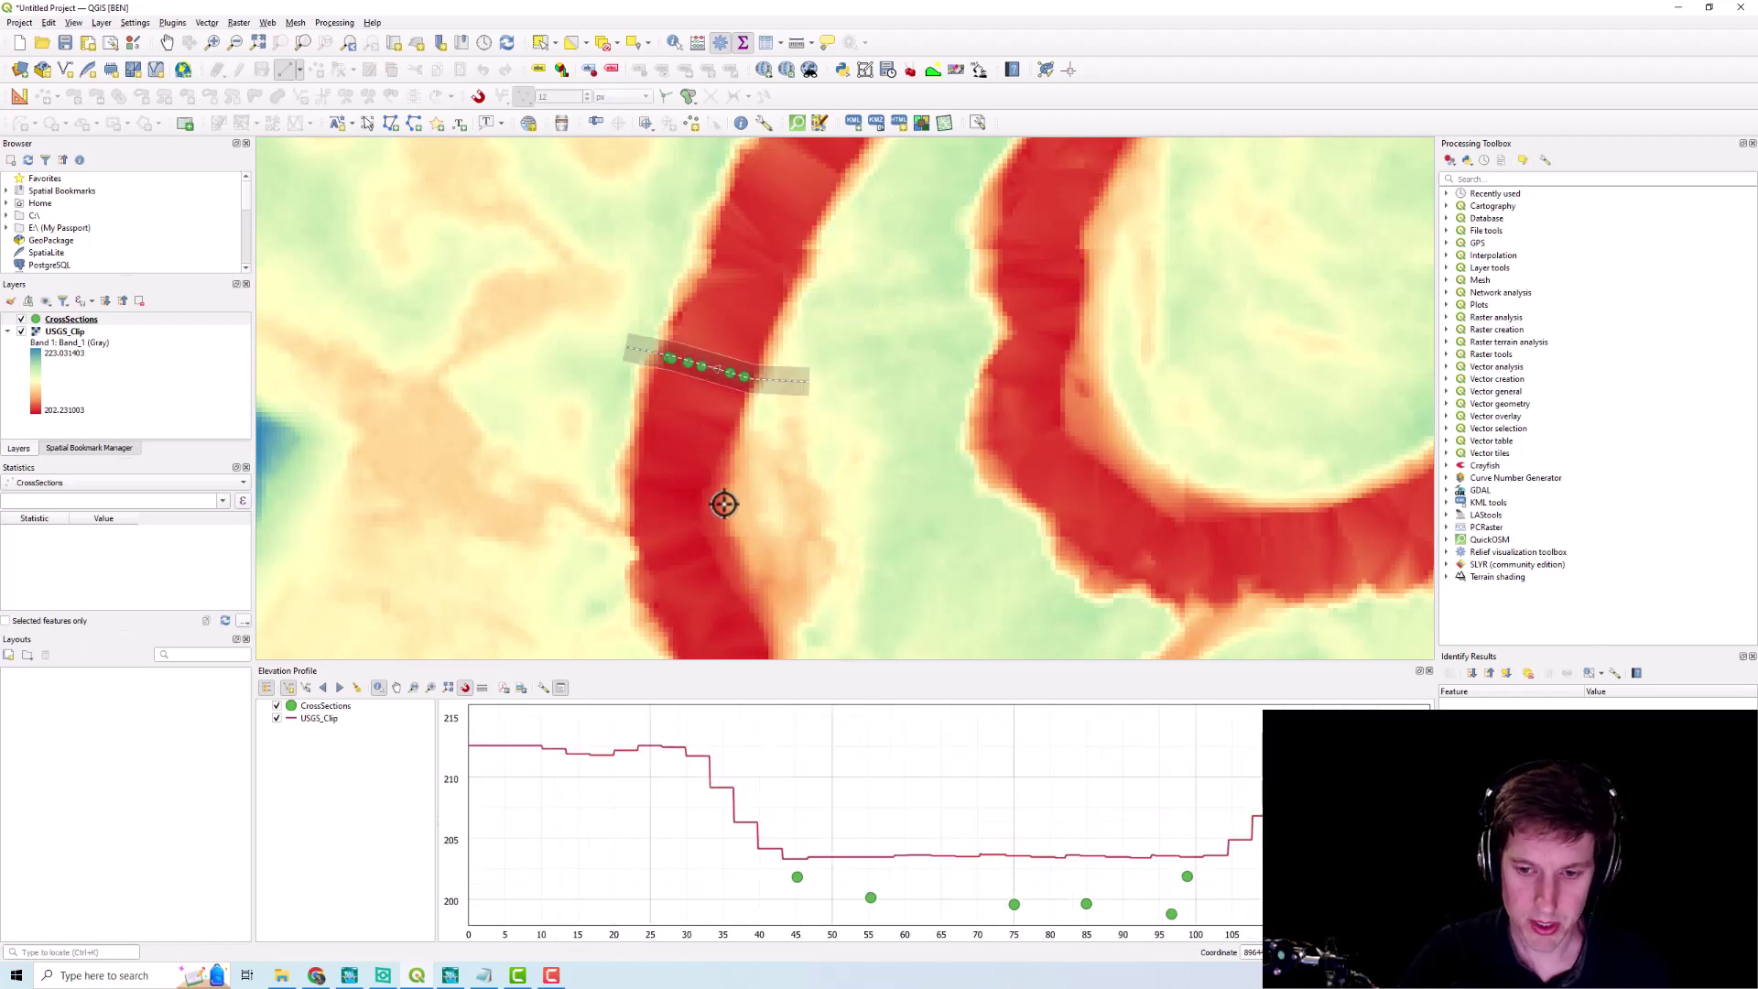
drag(724, 503, 657, 391)
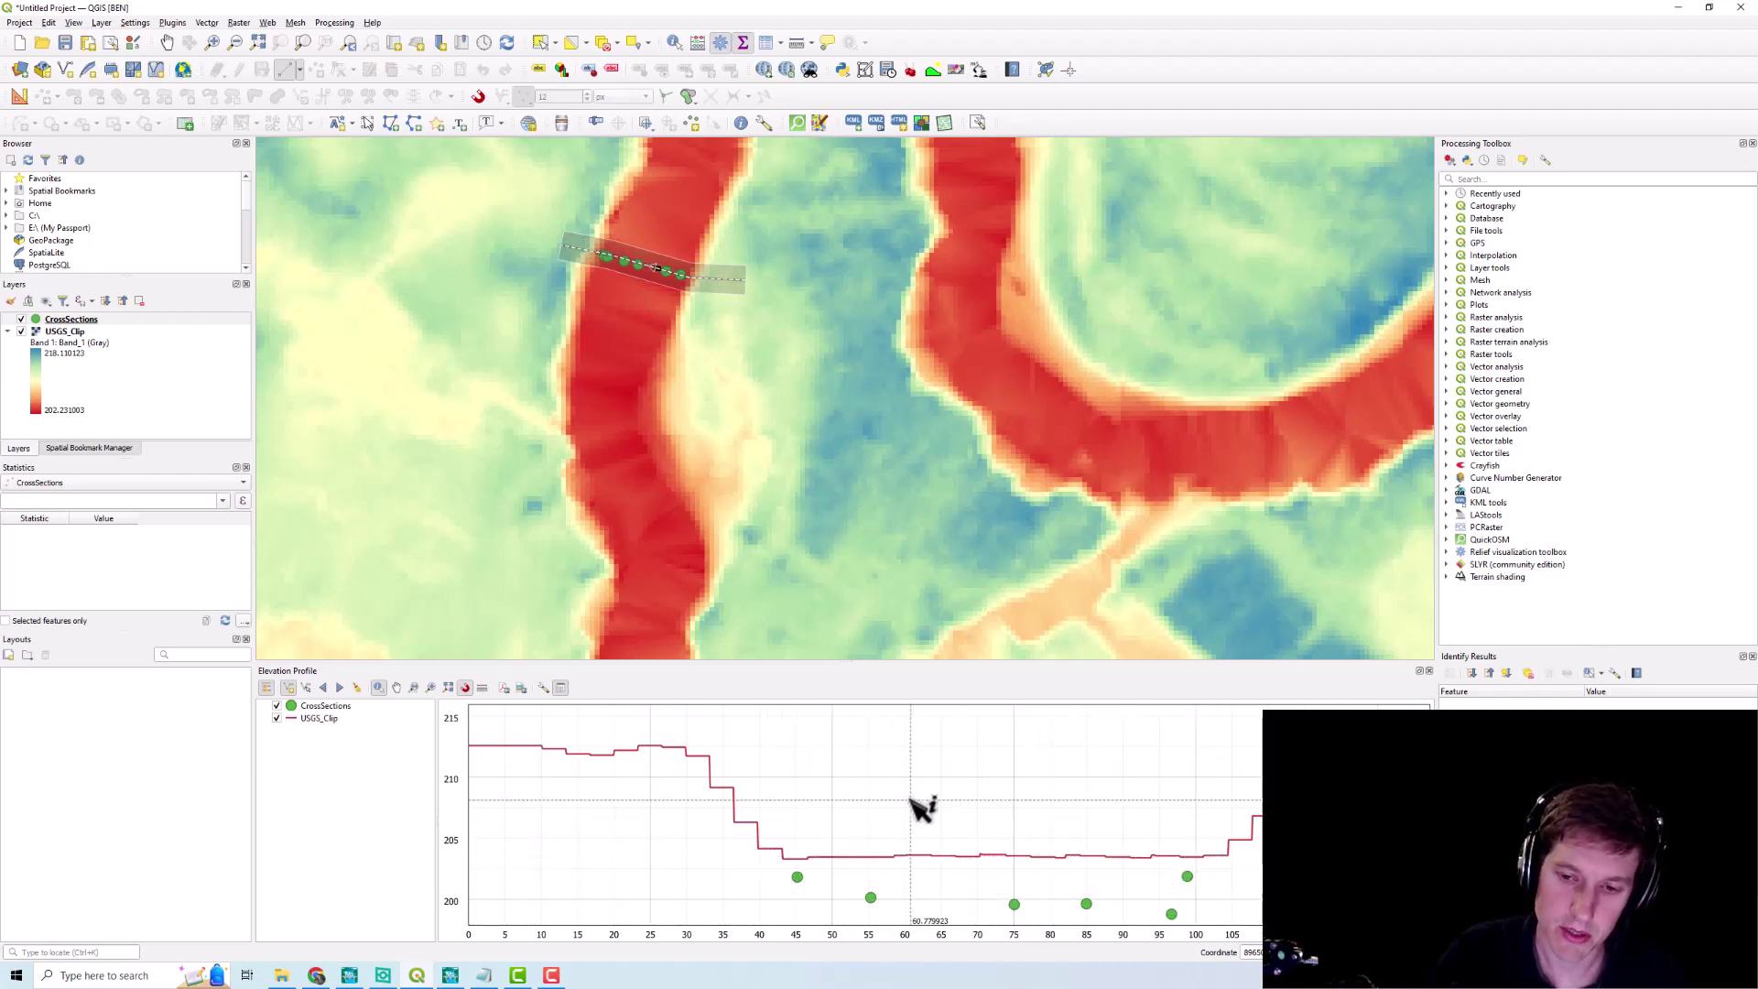
drag(595, 513, 616, 581)
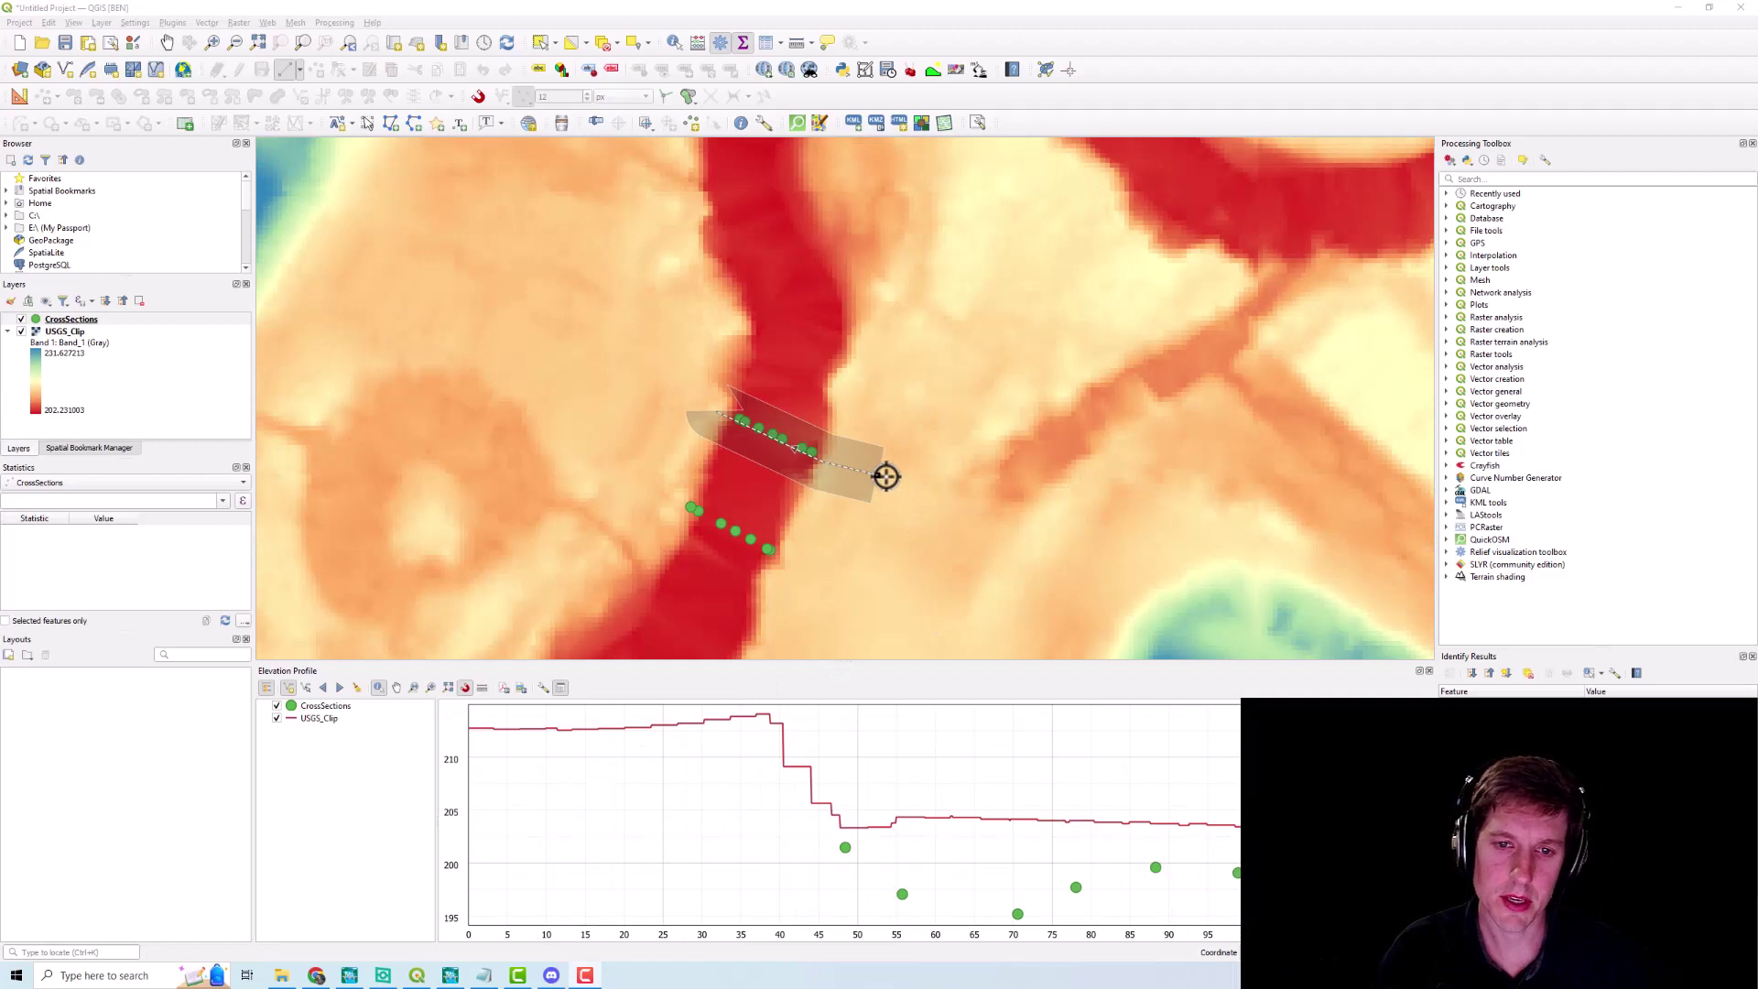
Draw a line across the upper transect and lower the profile tolerance to 10
right_click(885, 476)
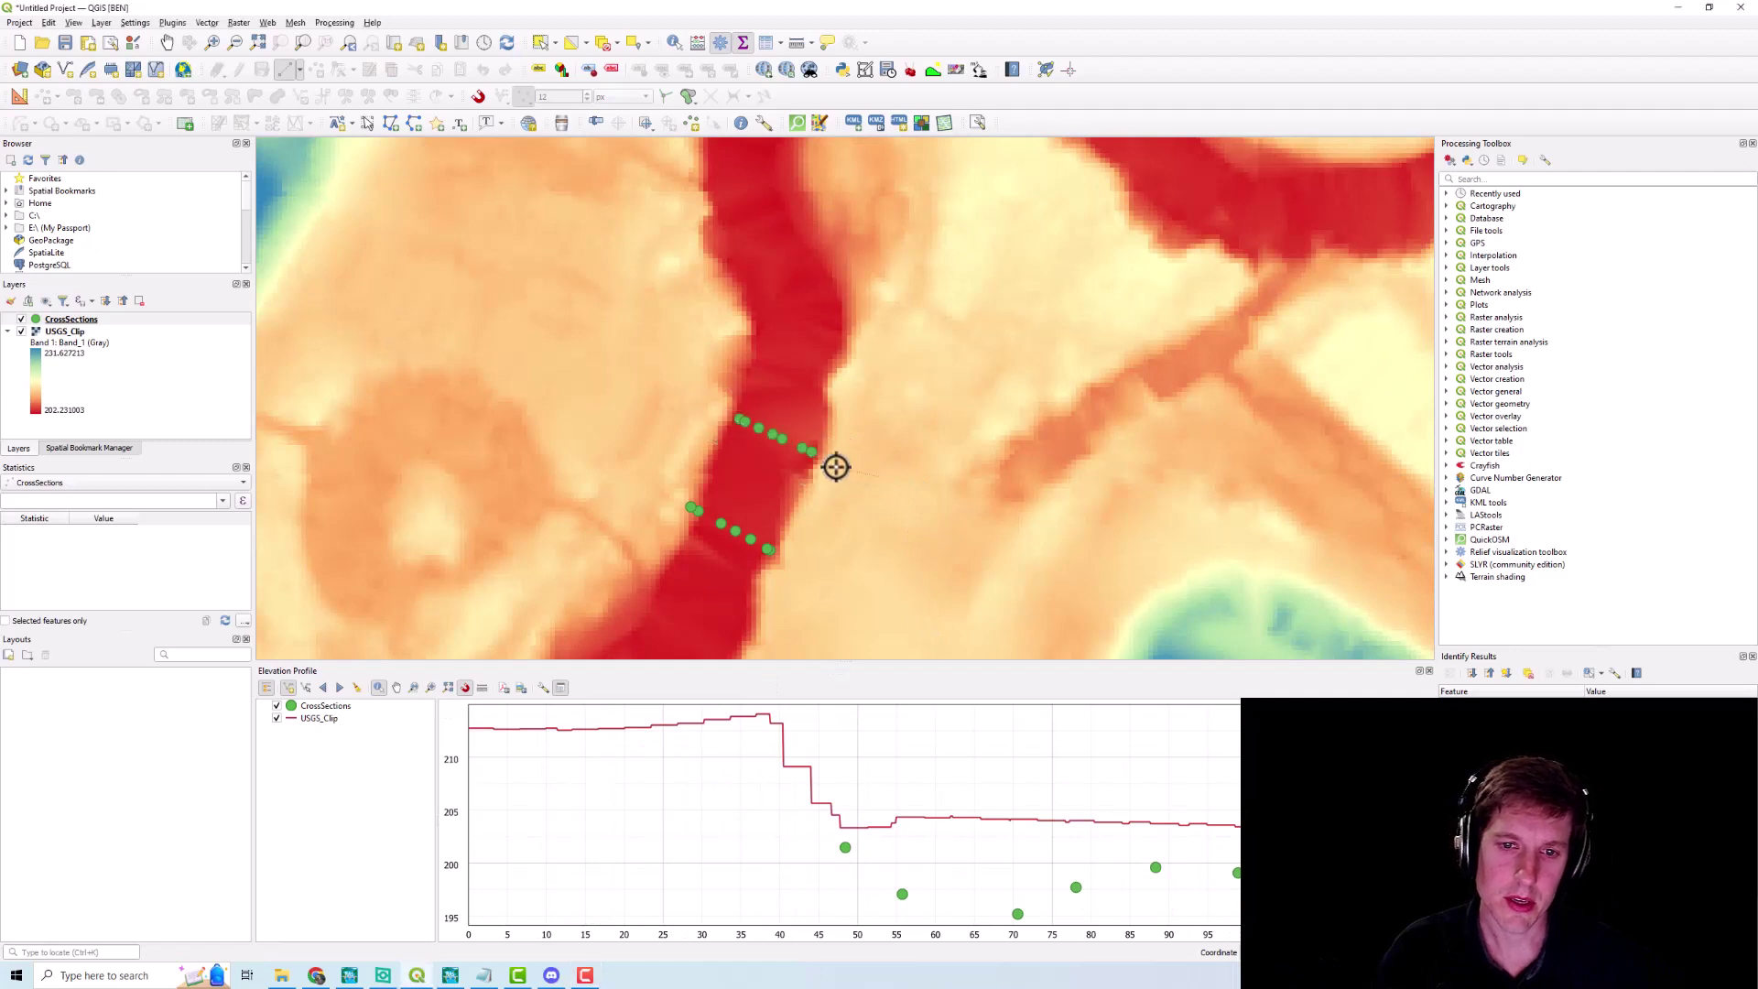
right_click(702, 408)
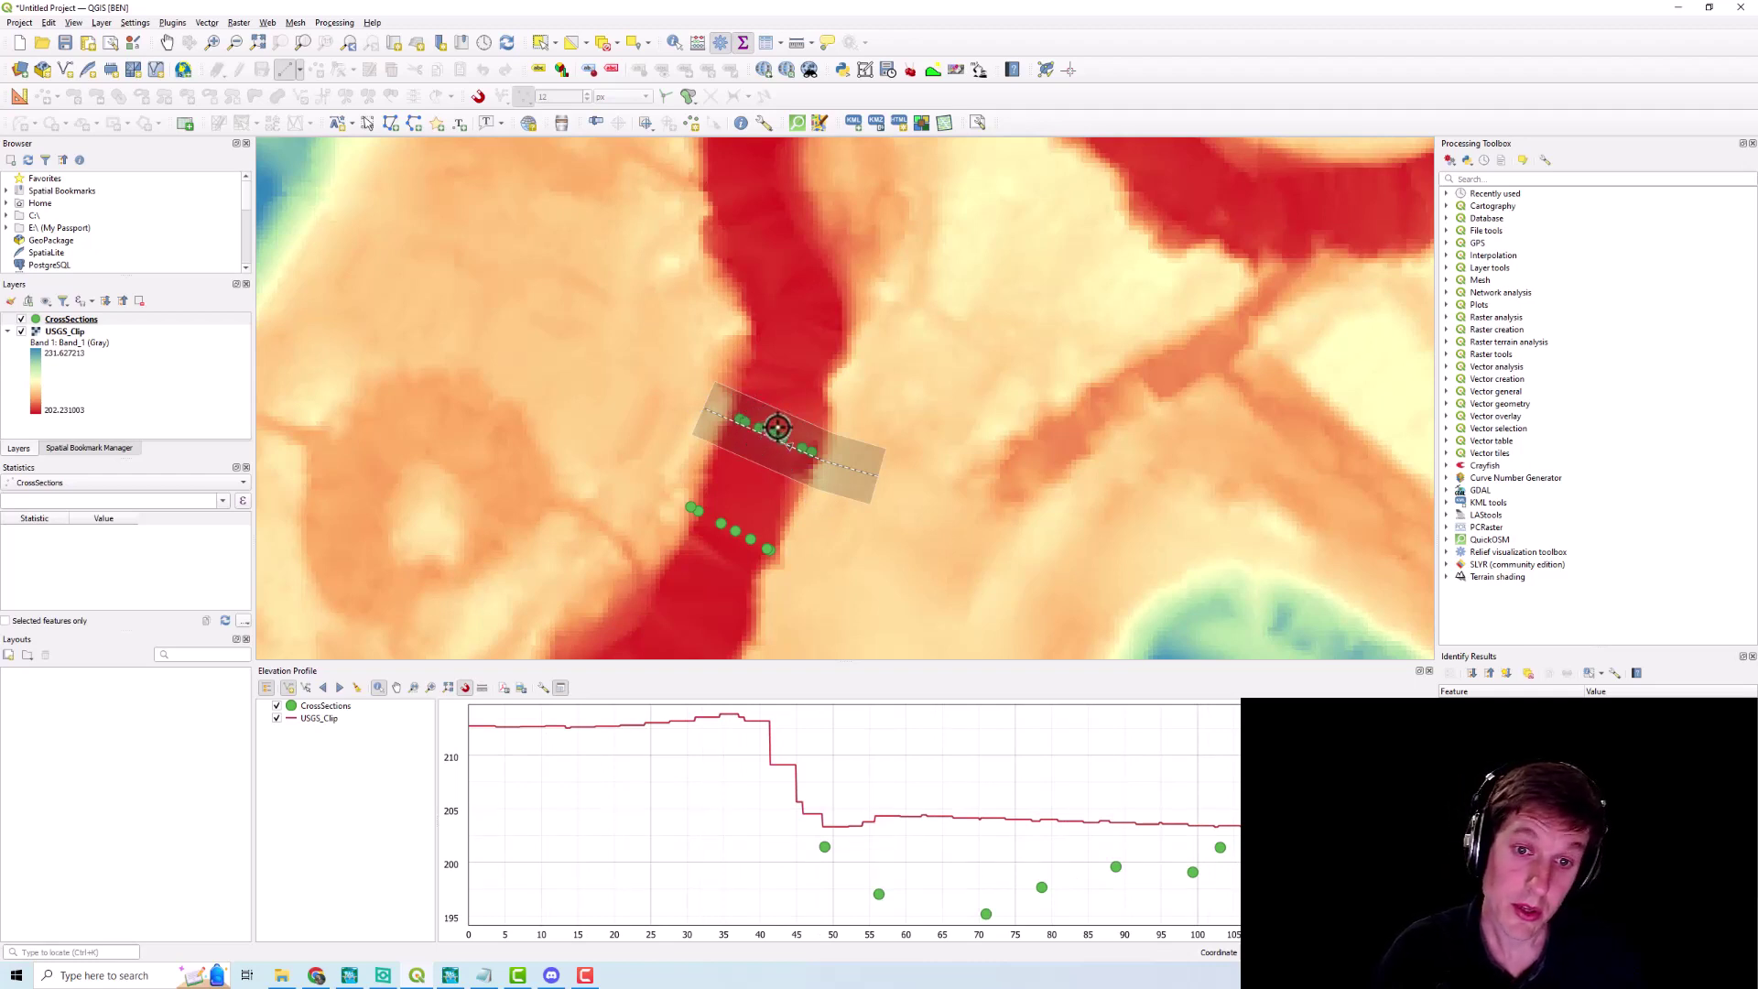
click(540, 692)
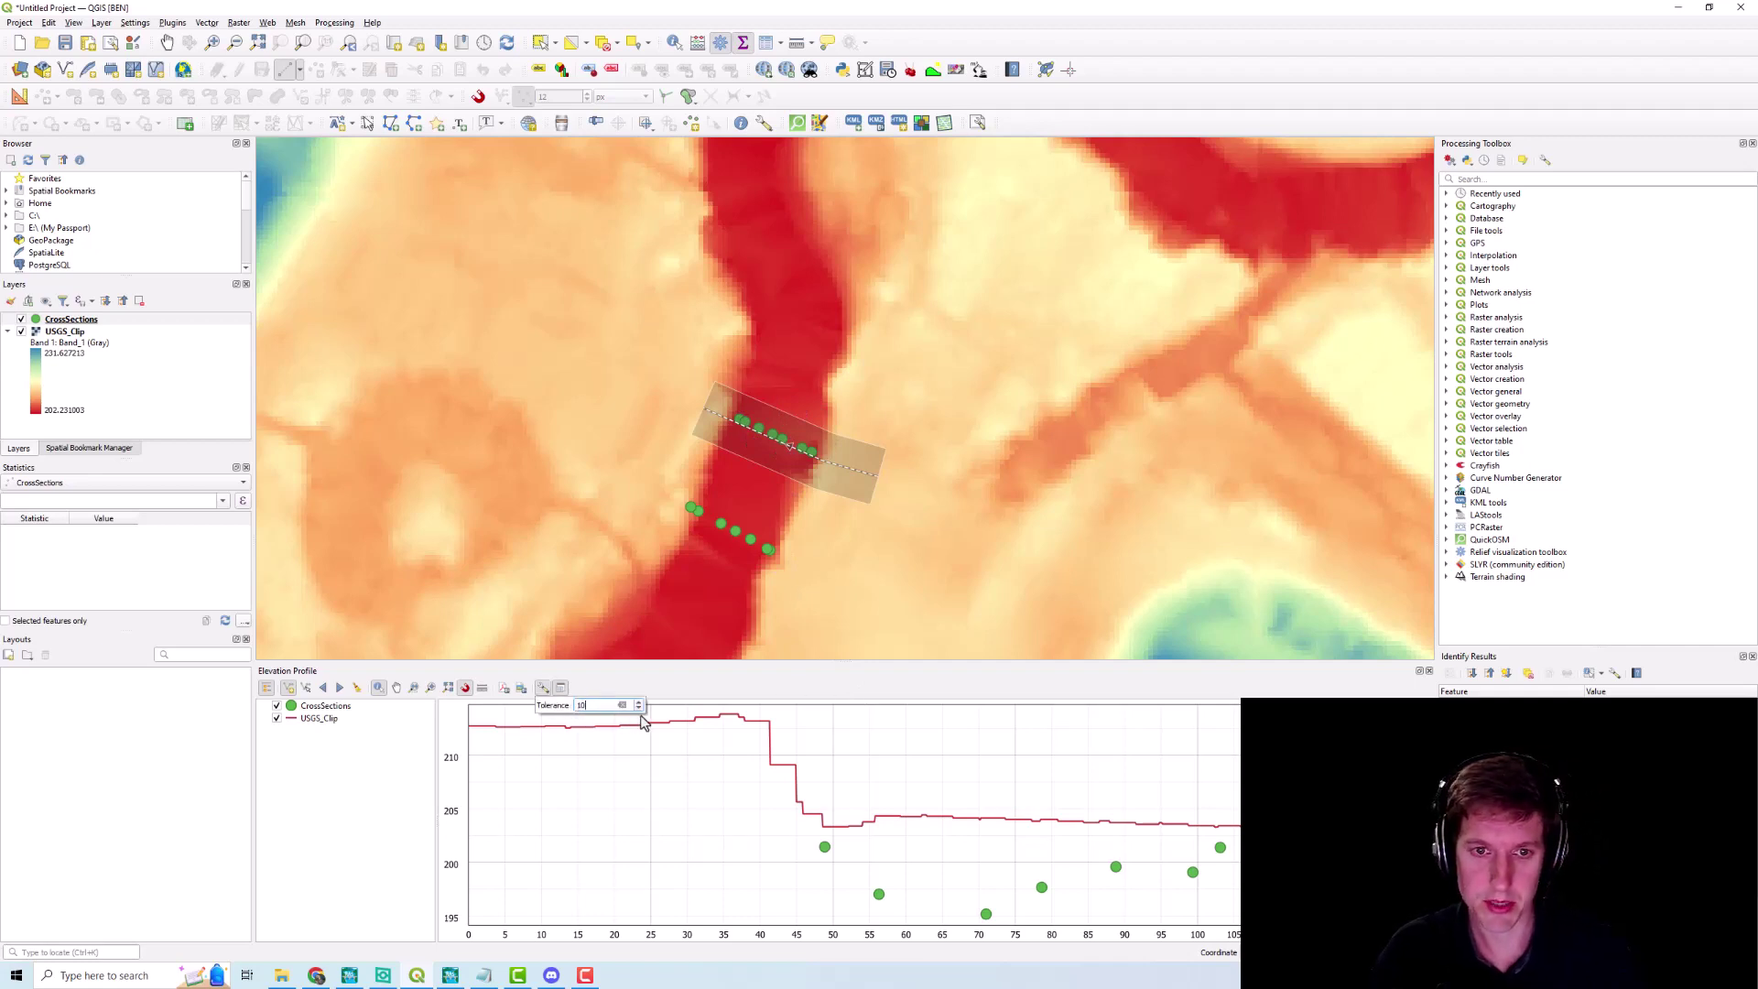
Redraw the profile line along the upper row of survey points
click(662, 619)
click(776, 523)
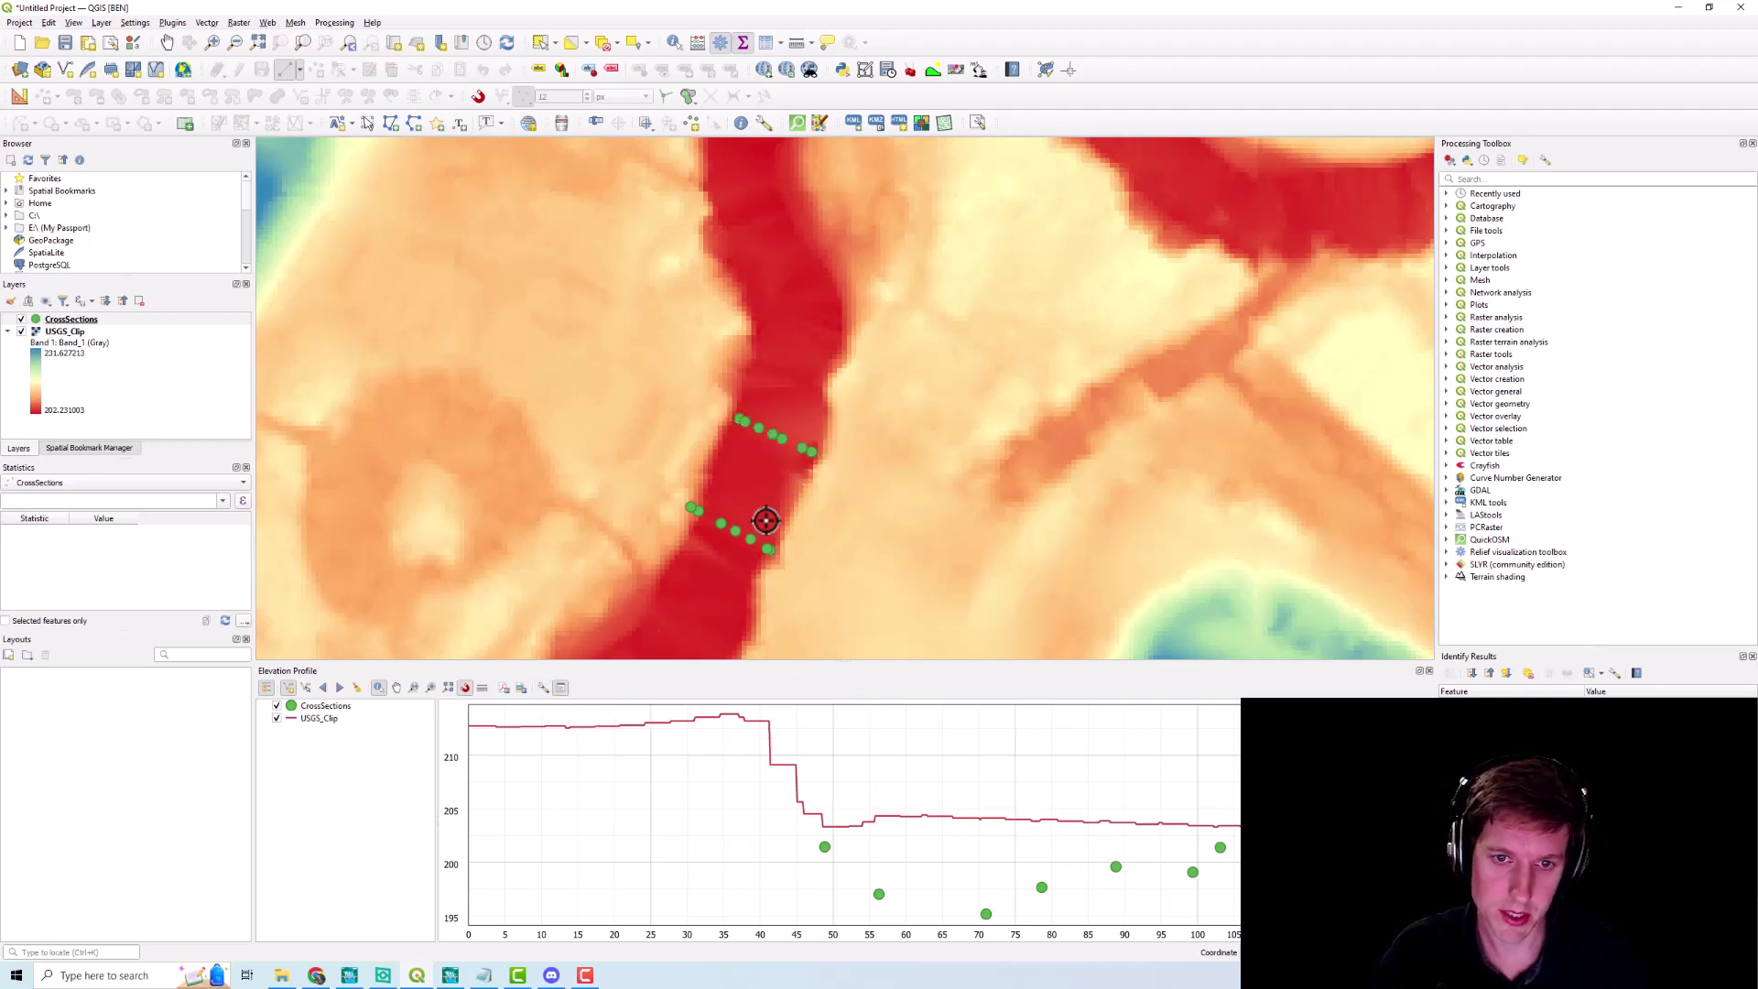
right_click(829, 455)
click(835, 452)
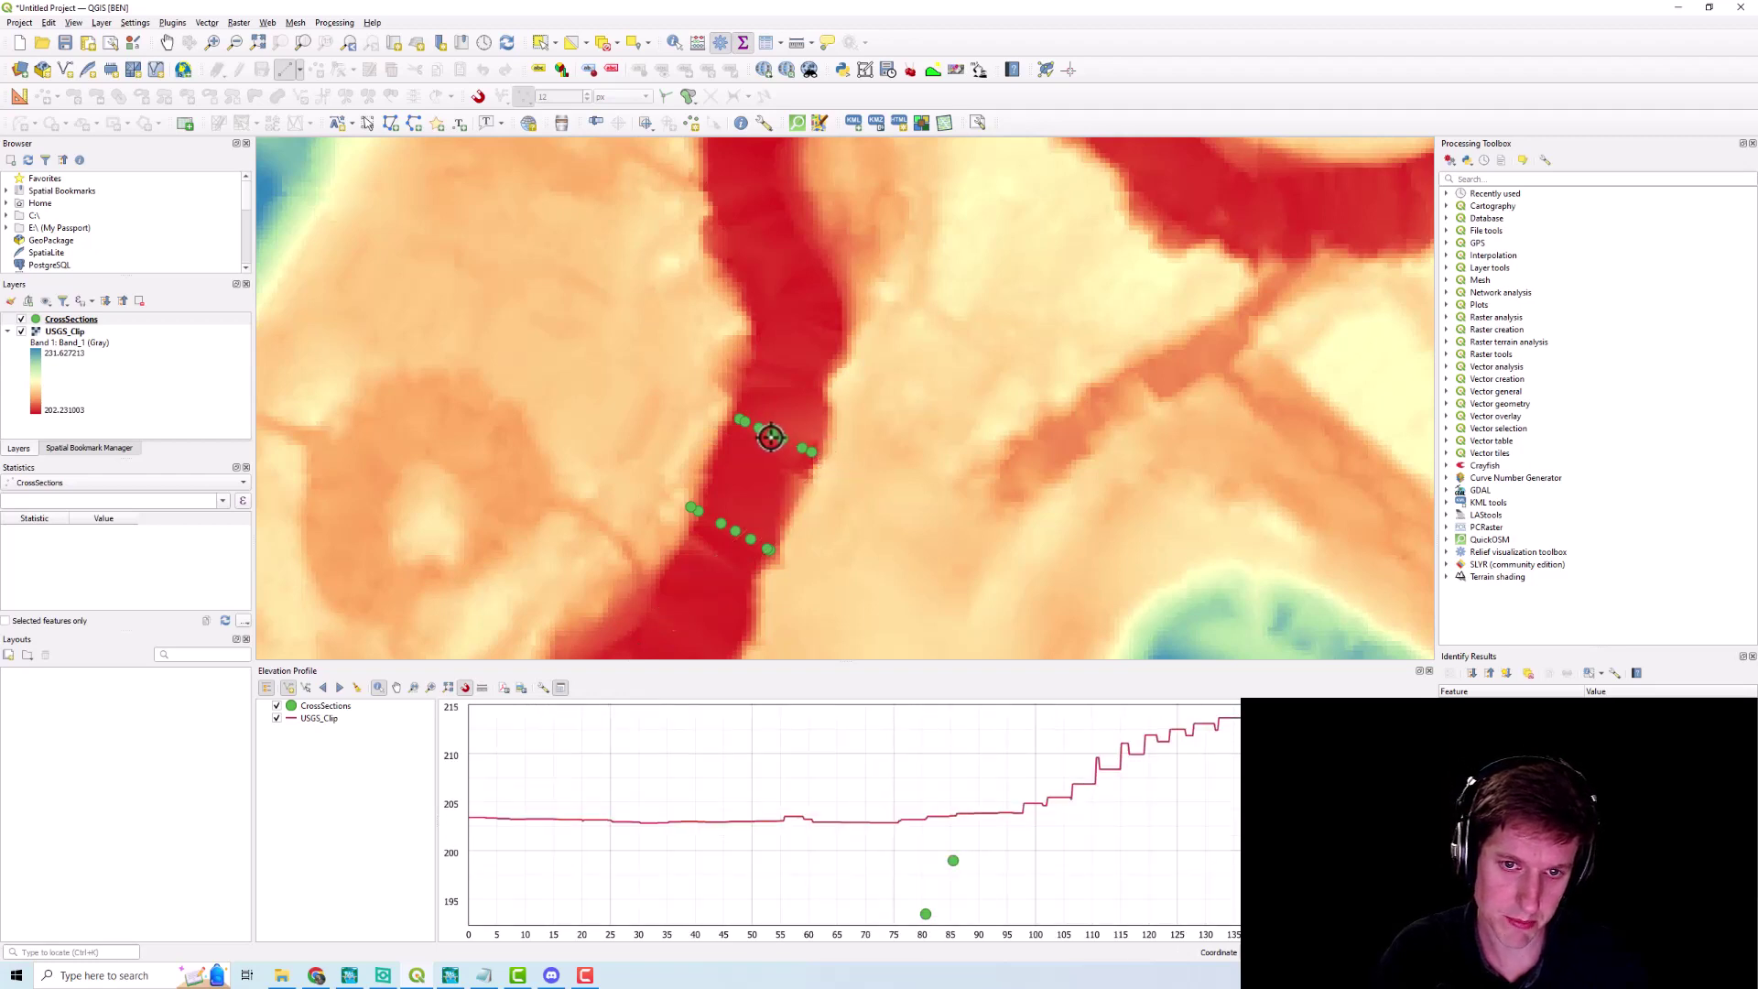
right_click(722, 409)
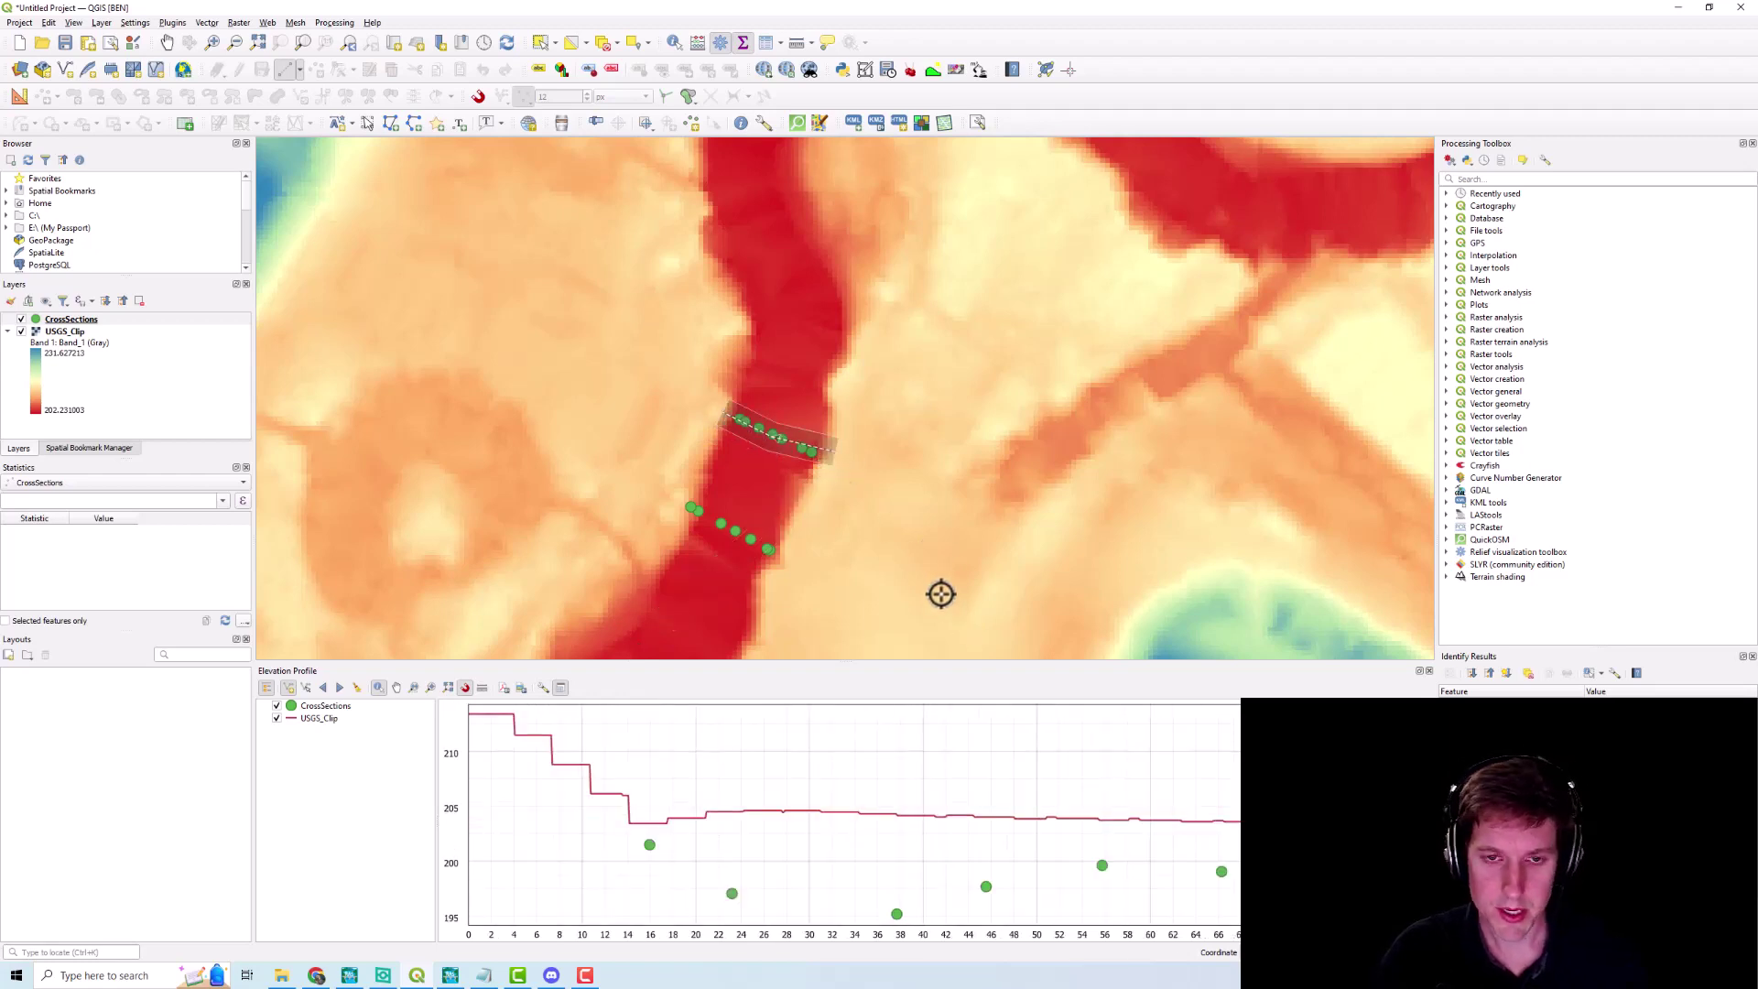